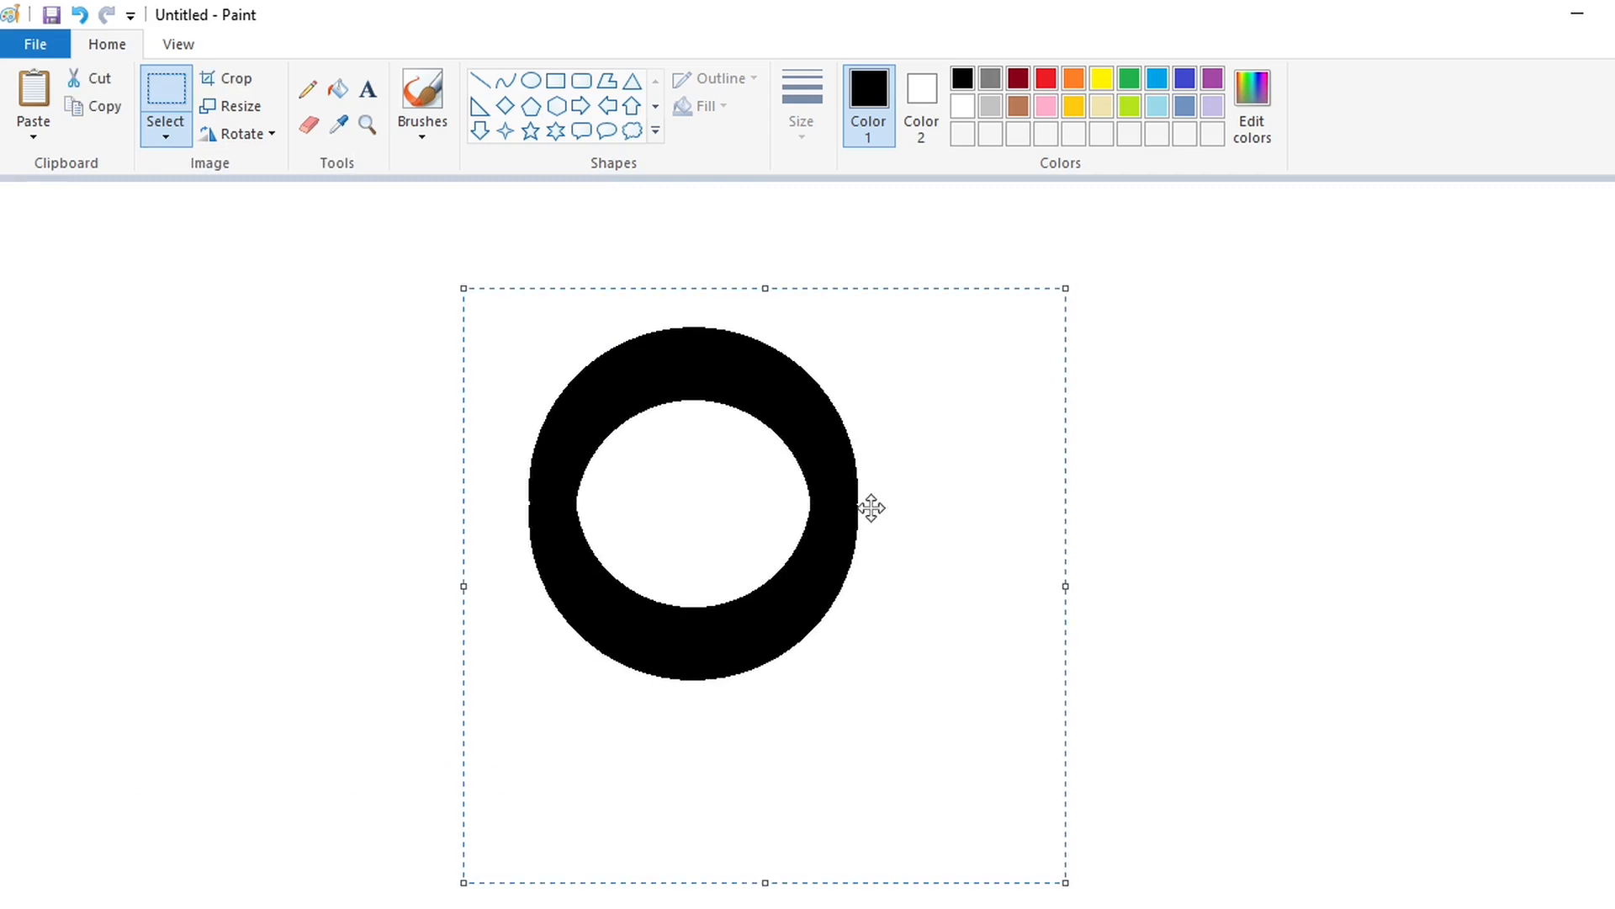
# Move the selected ring copy straight down, well clear of the original ring, and deselect it.
pyautogui.press('Up')
pyautogui.press('Up')
pyautogui.press('Up')
pyautogui.press('Up')
pyautogui.press('Up')
pyautogui.press('Up')
pyautogui.press('Up')
pyautogui.press('Up')
pyautogui.press('Up')
pyautogui.press('Up')
pyautogui.press('Down')
pyautogui.press('Down')
pyautogui.press('Down')
pyautogui.press('Down')
pyautogui.press('Down')
pyautogui.press('Down')
pyautogui.press('Down')
pyautogui.press('Down')
pyautogui.press('Down')
pyautogui.press('Down')
pyautogui.press('Down')
pyautogui.press('Down')
pyautogui.press('Down')
pyautogui.press('Down')
pyautogui.press('Down')
pyautogui.press('Down')
pyautogui.press('Down')
pyautogui.press('Down')
pyautogui.press('Down')
pyautogui.press('Down')
pyautogui.press('Down')
pyautogui.press('Down')
pyautogui.press('Down')
pyautogui.press('Down')
pyautogui.press('Down')
pyautogui.press('Down')
pyautogui.press('Down')
pyautogui.press('Down')
pyautogui.press('Down')
pyautogui.press('Down')
pyautogui.press('Down')
pyautogui.press('Down')
pyautogui.press('Down')
pyautogui.press('Down')
pyautogui.press('Down')
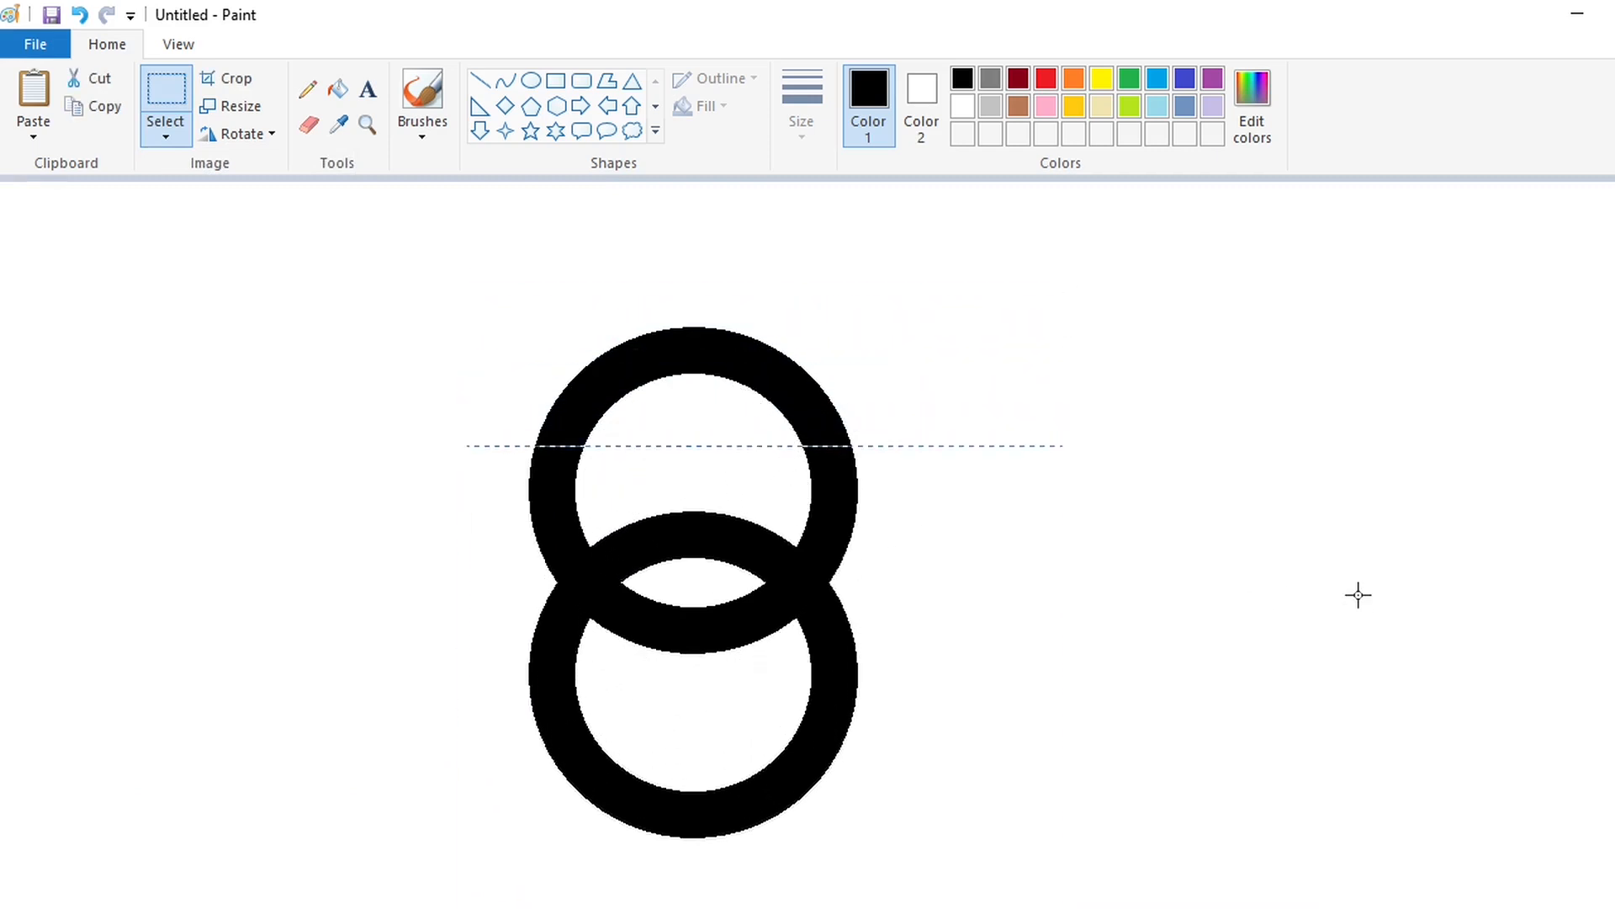
pyautogui.scroll(-5, 1358, 595)
pyautogui.press('Down')
pyautogui.press('Down')
pyautogui.press('Down')
pyautogui.press('Down')
pyautogui.press('Down')
pyautogui.press('Down')
pyautogui.press('Down')
pyautogui.press('Down')
pyautogui.press('Down')
pyautogui.press('Down')
pyautogui.press('Down')
pyautogui.press('Down')
pyautogui.press('Down')
pyautogui.press('Down')
pyautogui.press('Down')
pyautogui.press('Down')
pyautogui.press('Down')
pyautogui.press('Down')
pyautogui.press('Down')
pyautogui.press('Down')
pyautogui.press('Down')
pyautogui.press('Down')
pyautogui.press('Down')
pyautogui.press('Down')
pyautogui.press('Down')
pyautogui.press('Down')
pyautogui.press('Down')
pyautogui.press('Down')
pyautogui.press('Down')
pyautogui.press('Down')
pyautogui.press('Down')
pyautogui.press('Down')
pyautogui.press('Down')
pyautogui.press('Down')
pyautogui.press('Down')
pyautogui.press('Down')
pyautogui.press('Down')
pyautogui.press('Down')
pyautogui.press('Down')
pyautogui.press('Down')
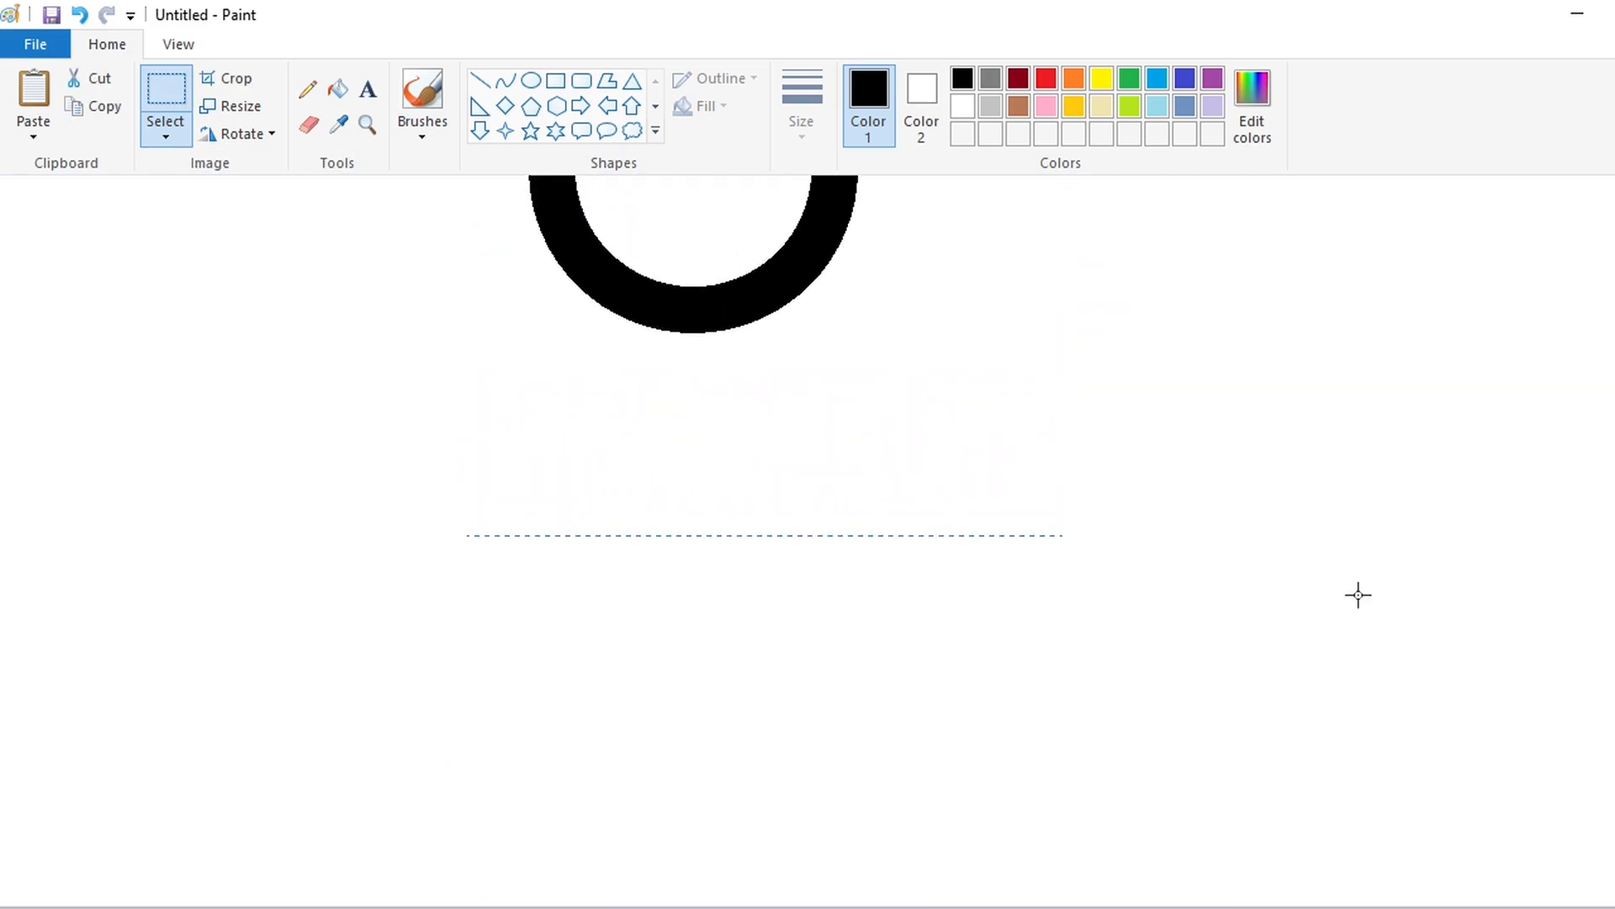
pyautogui.press('Down')
pyautogui.press('Down')
pyautogui.press('Down')
pyautogui.press('Down')
pyautogui.press('Down')
pyautogui.press('Down')
pyautogui.press('Down')
pyautogui.press('Down')
pyautogui.press('Down')
pyautogui.press('Down')
pyautogui.press('Down')
pyautogui.press('Down')
pyautogui.press('Down')
pyautogui.press('Down')
pyautogui.press('Down')
pyautogui.press('Down')
pyautogui.press('Down')
pyautogui.press('Down')
pyautogui.press('Down')
pyautogui.press('Down')
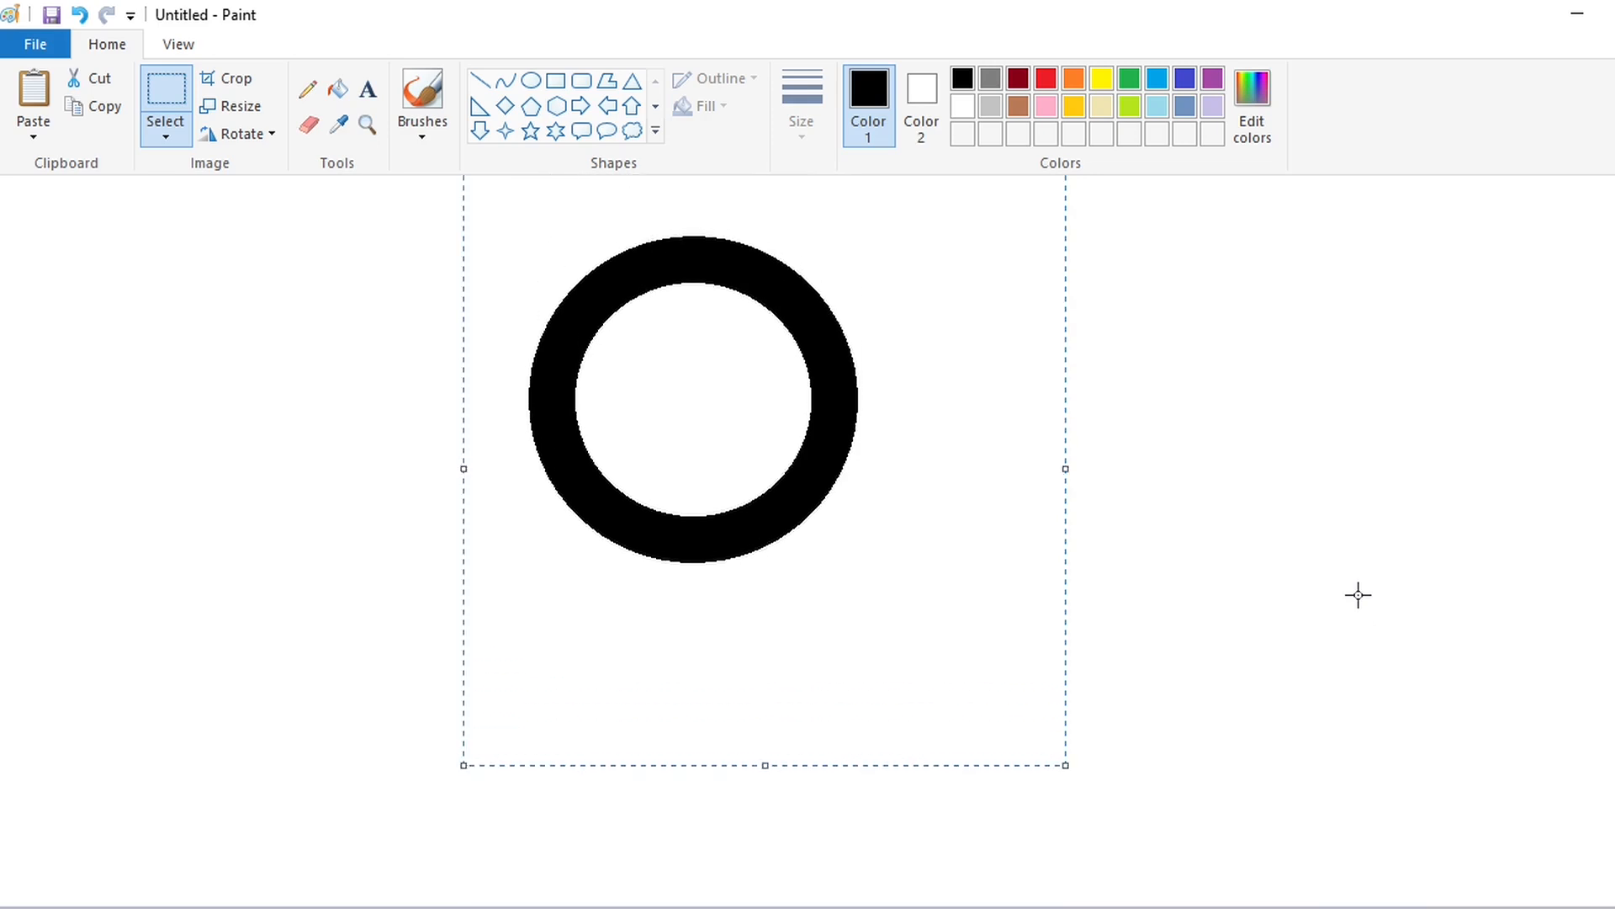
pyautogui.click(1358, 595)
pyautogui.scroll(-1, 1377, 755)
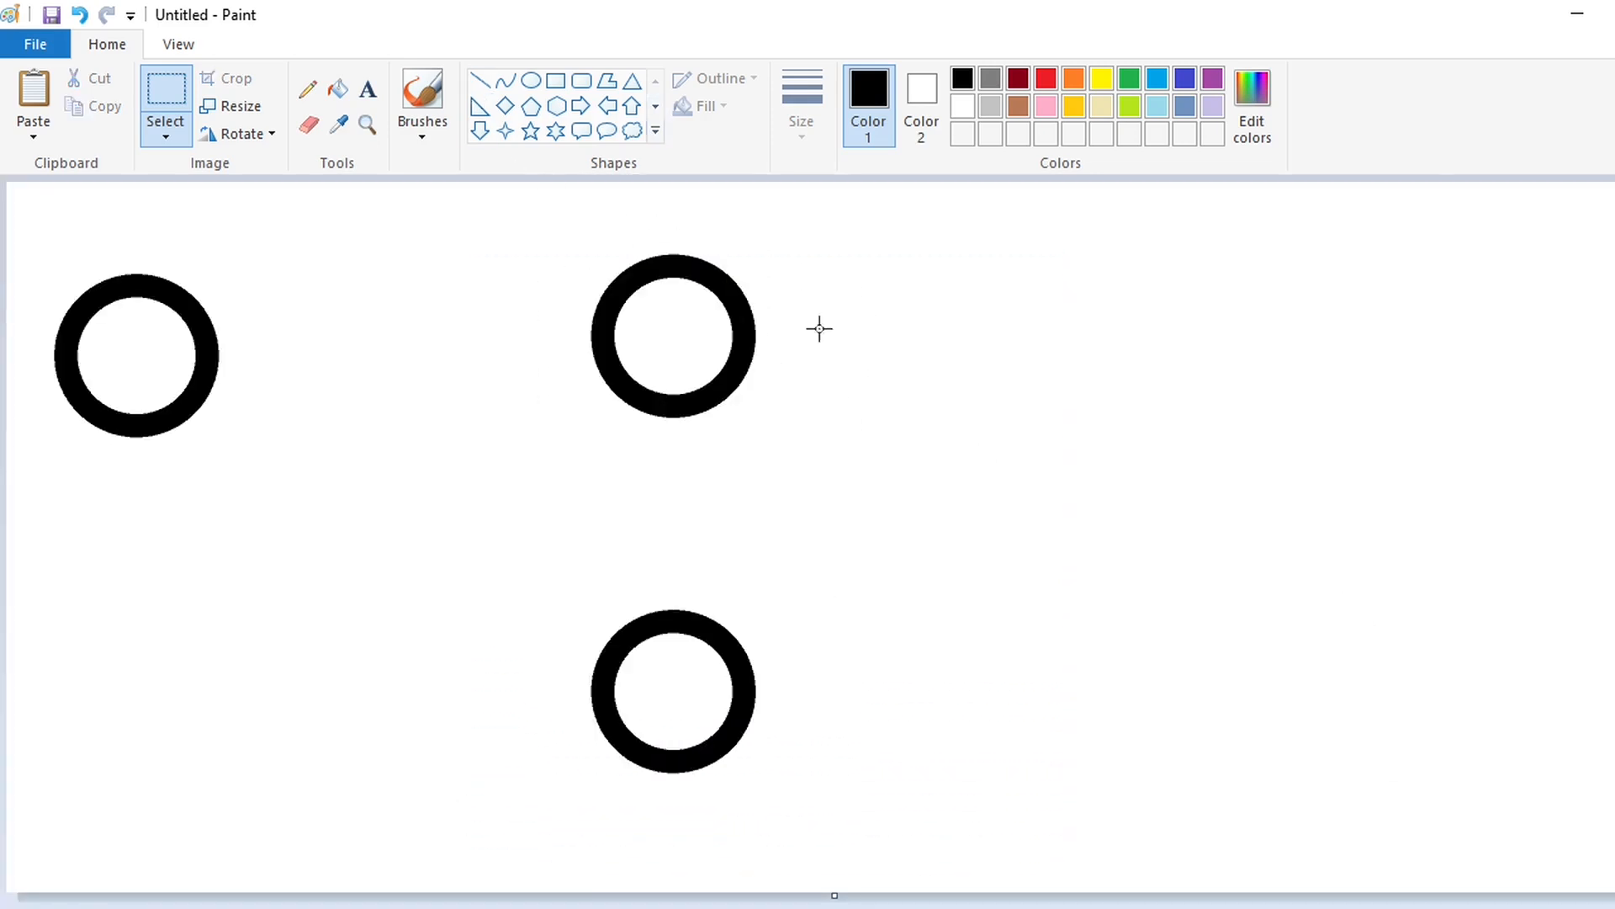
pyautogui.click(1614, 908)
pyautogui.moveTo(871, 908); pyautogui.dragTo(1163, 907)
pyautogui.moveTo(1614, 547); pyautogui.dragTo(1614, 595)
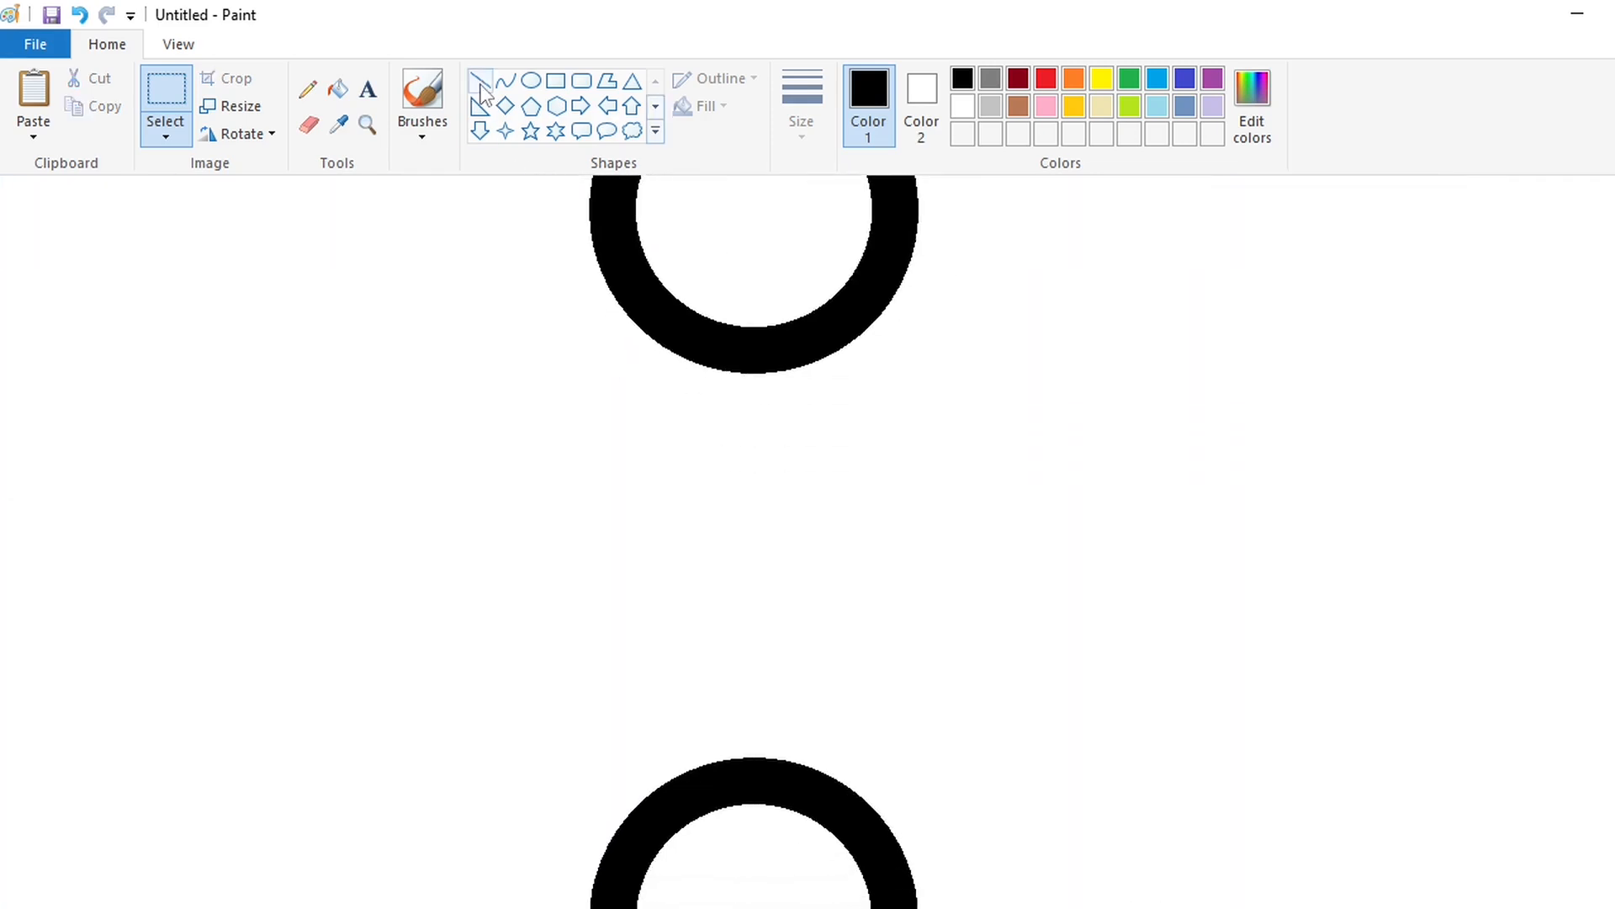
pyautogui.click(481, 82)
pyautogui.moveTo(609, 199); pyautogui.dragTo(621, 908)
pyautogui.scroll(-3, 887, 728)
pyautogui.press('Right')
pyautogui.press('Right')
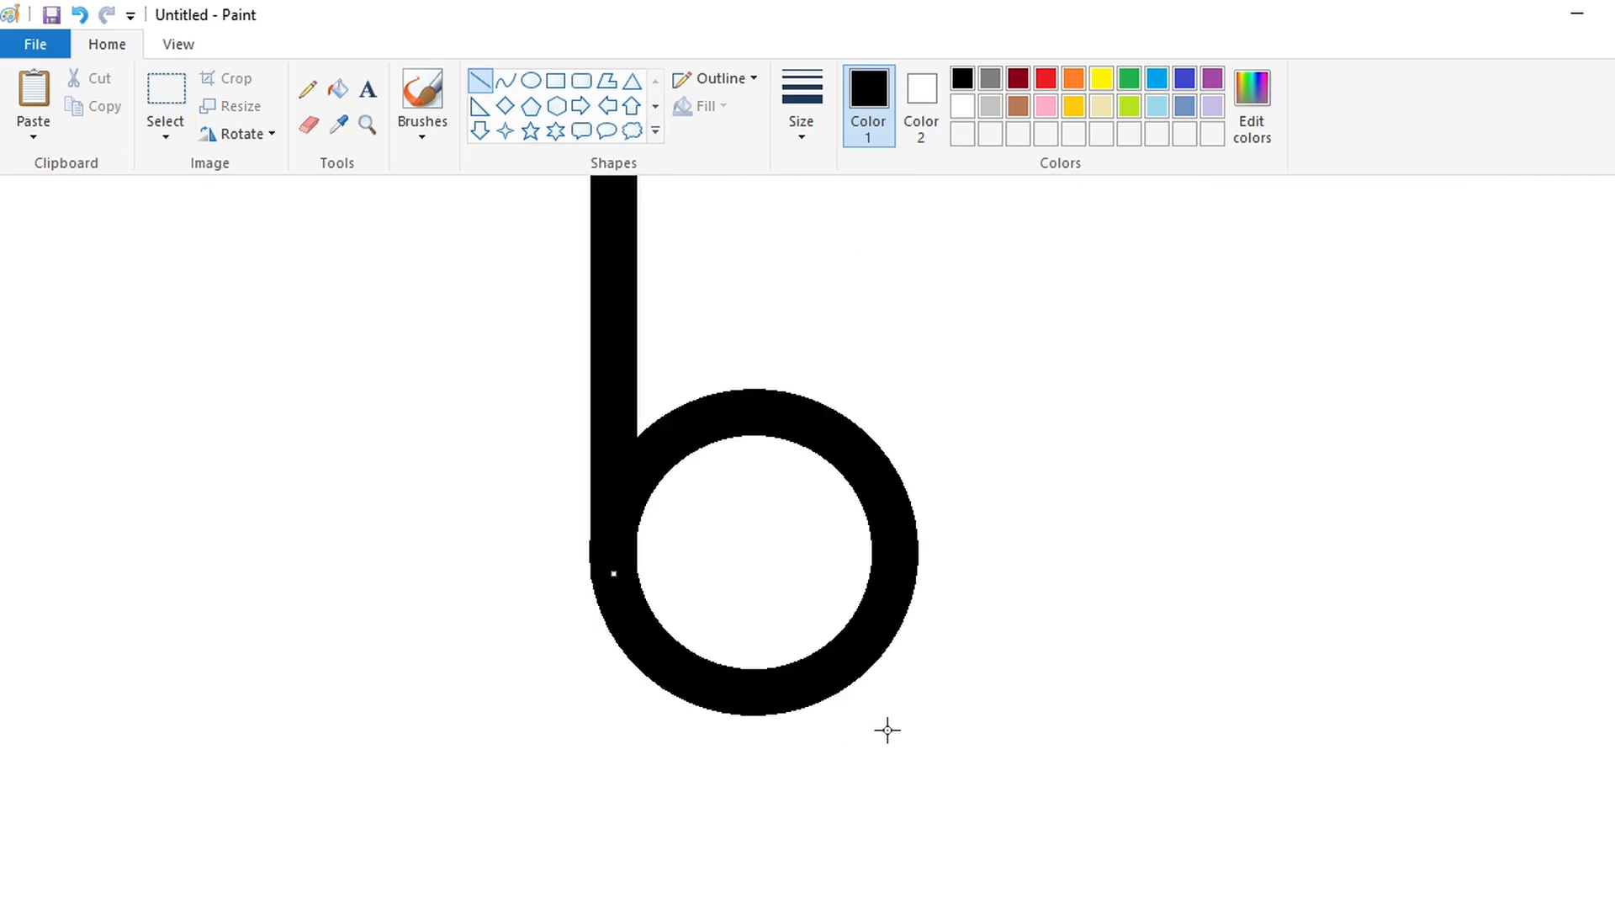
pyautogui.press('Right')
pyautogui.press('Right')
pyautogui.press('Right')
pyautogui.press('Right')
pyautogui.press('Left')
pyautogui.press('Left')
pyautogui.press('Left')
pyautogui.press('Left')
pyautogui.press('Left')
pyautogui.scroll(4, 886, 729)
pyautogui.hotkey('ctrl', 'z')
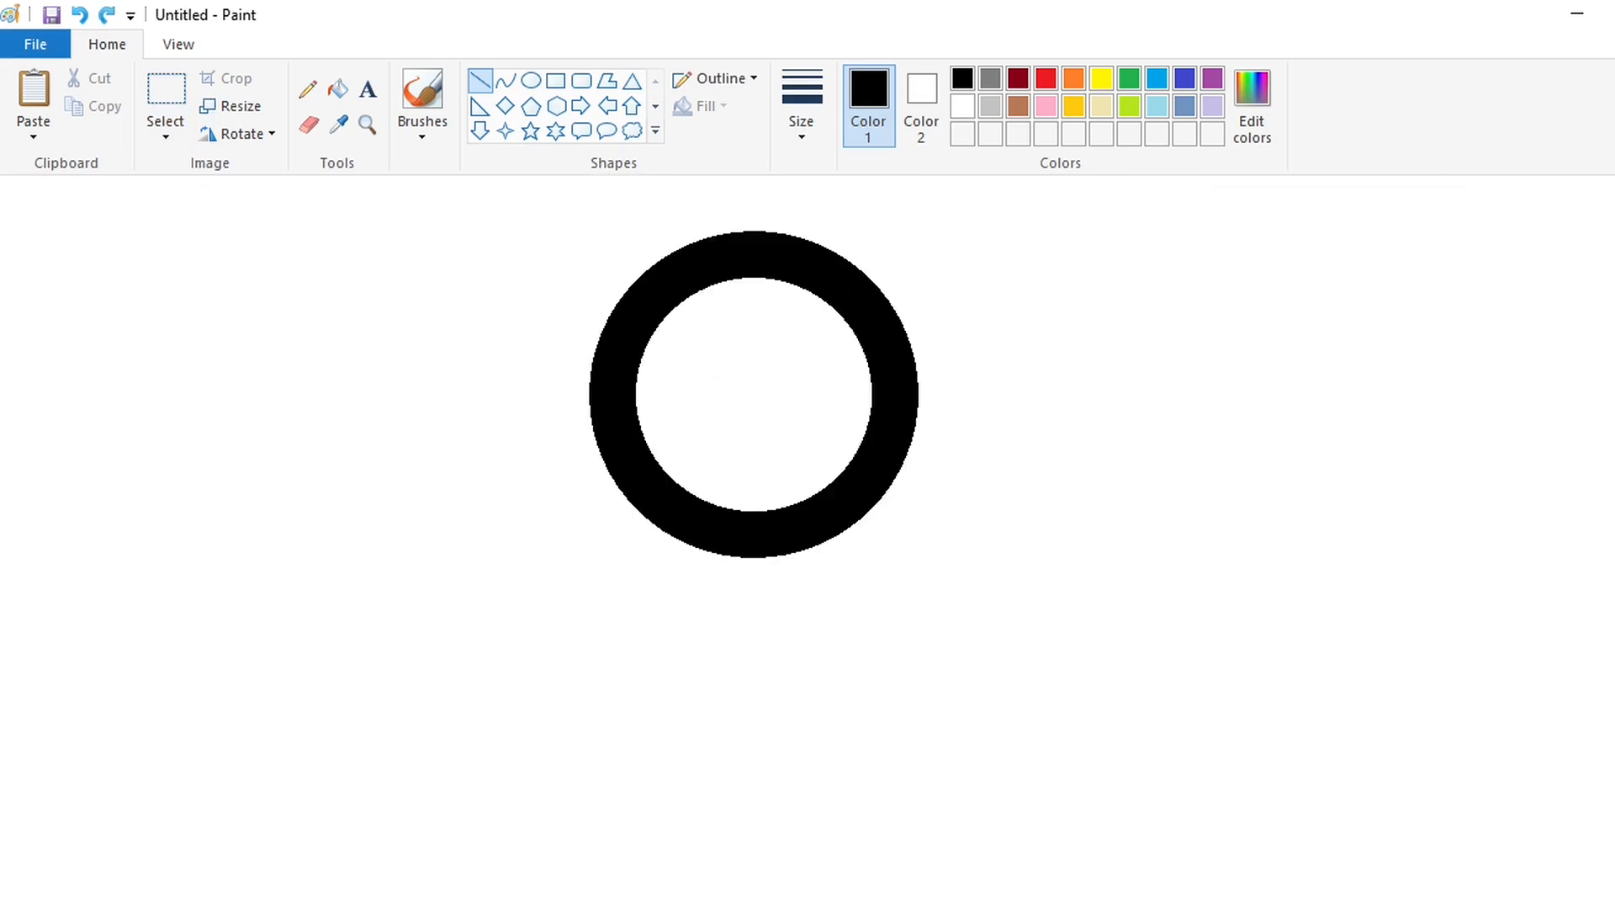
# Draw a thick vertical black line joining the left edges of the two stacked rings, closing the gap at the lower ring.
pyautogui.scroll(-3, 887, 730)
pyautogui.moveTo(615, 222); pyautogui.dragTo(636, 841)
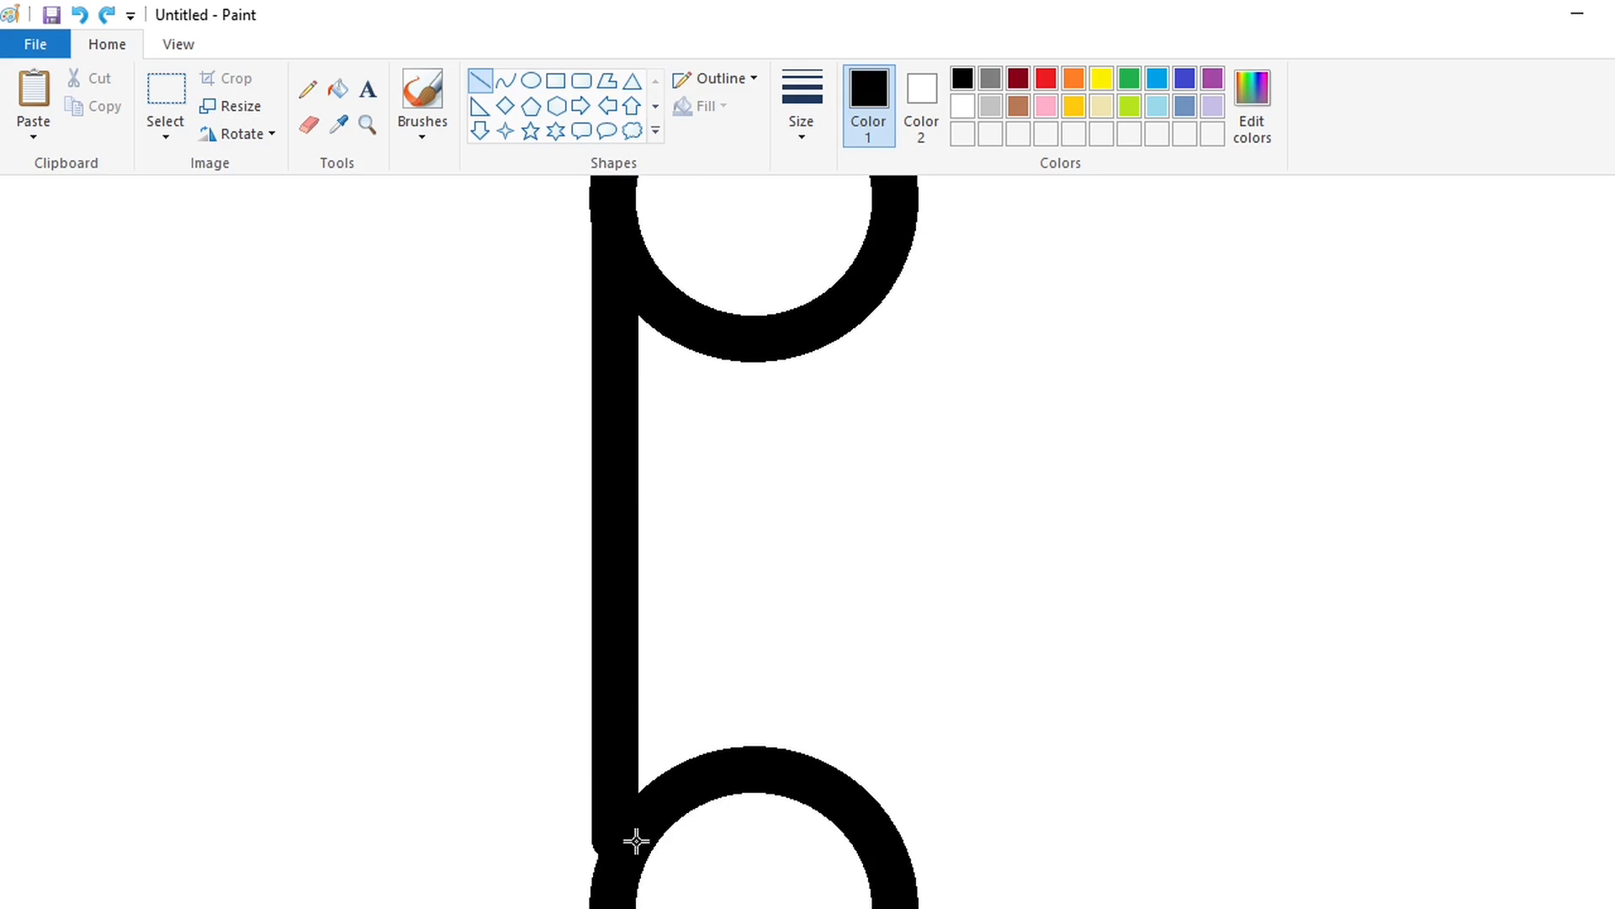
pyautogui.press('Left')
pyautogui.press('Left')
pyautogui.press('Left')
pyautogui.scroll(2, 964, 649)
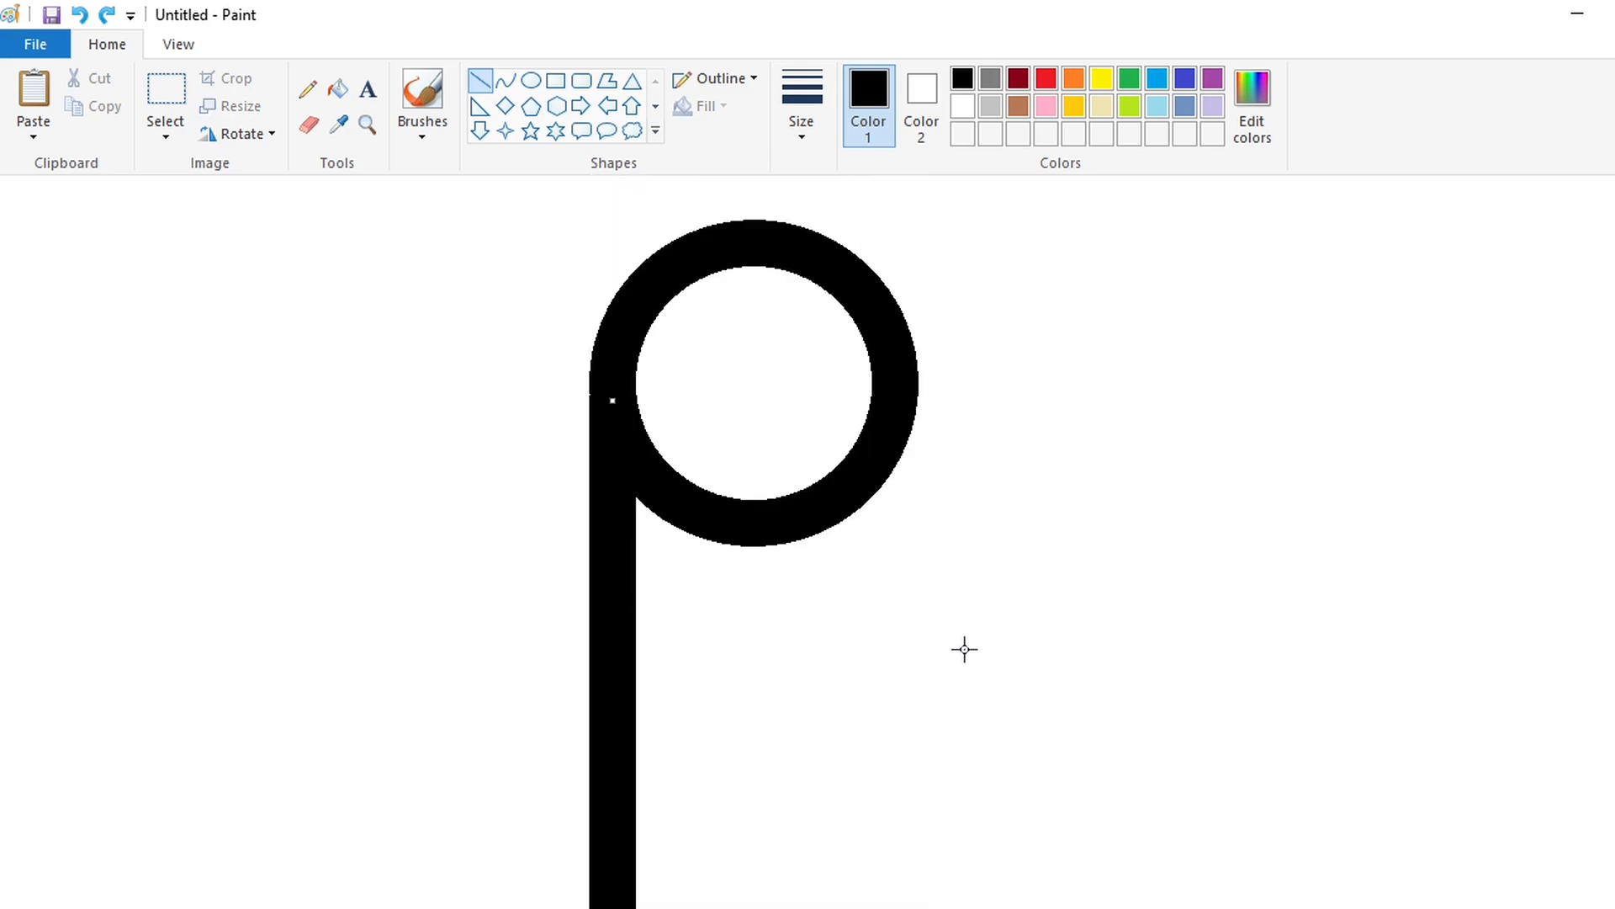
pyautogui.scroll(-3, 964, 649)
pyautogui.moveTo(606, 639); pyautogui.dragTo(606, 731)
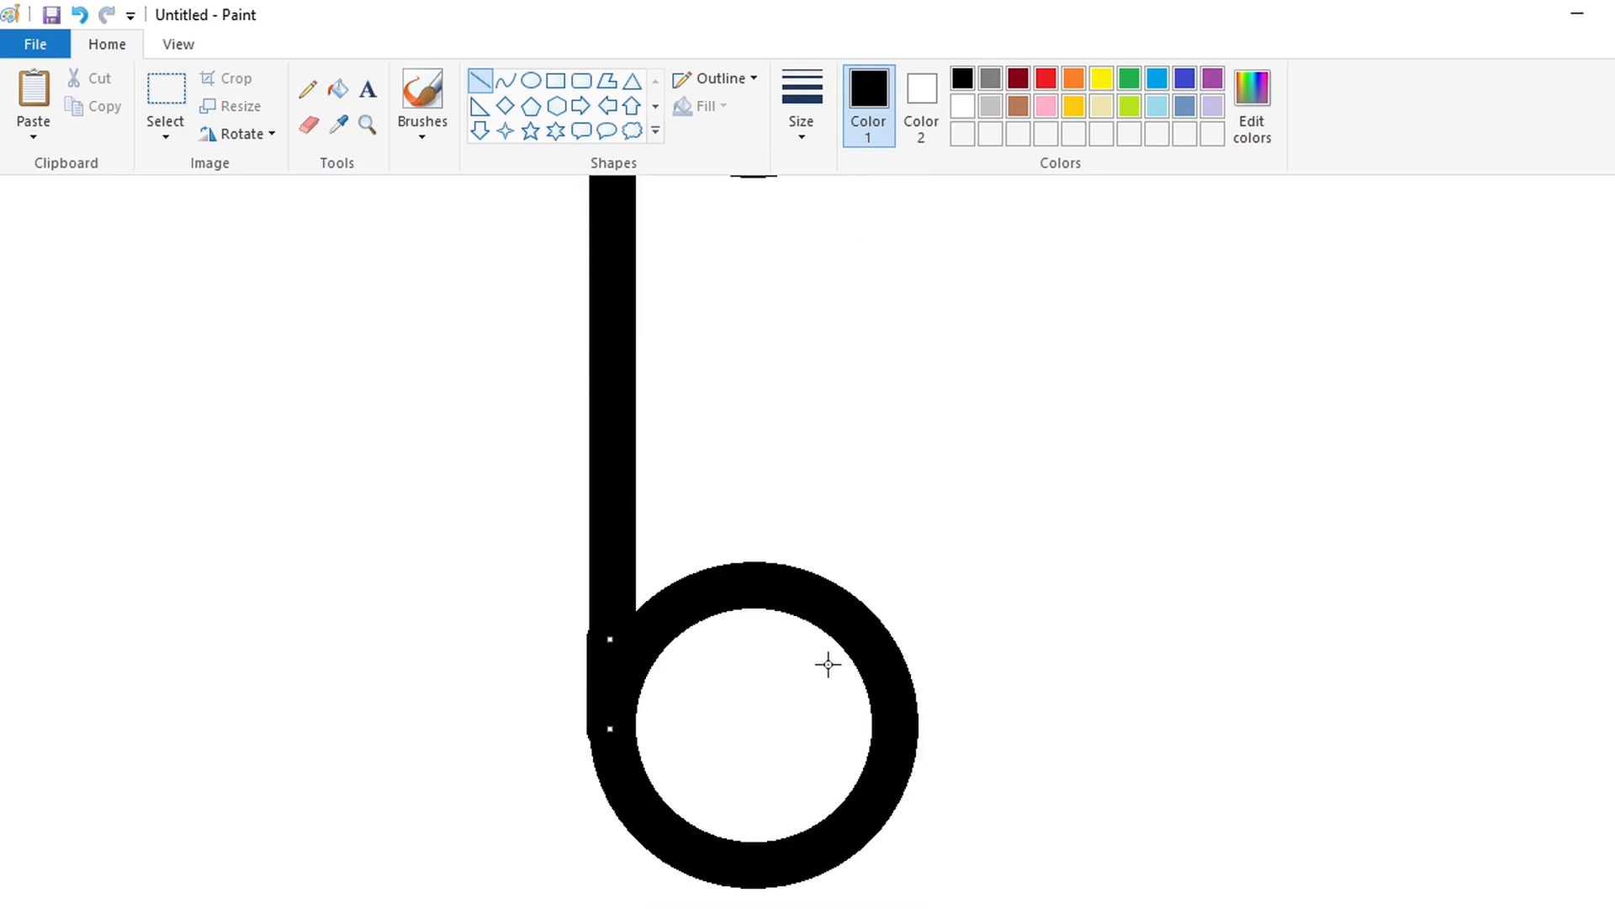
# Draw a matching thick vertical black line joining the right edges of the two stacked rings, flush with their outer curves.
pyautogui.scroll(2, 892, 244)
pyautogui.moveTo(892, 253); pyautogui.dragTo(892, 876)
pyautogui.scroll(-2, 1182, 674)
pyautogui.scroll(2, 1181, 674)
pyautogui.scroll(-2, 1181, 674)
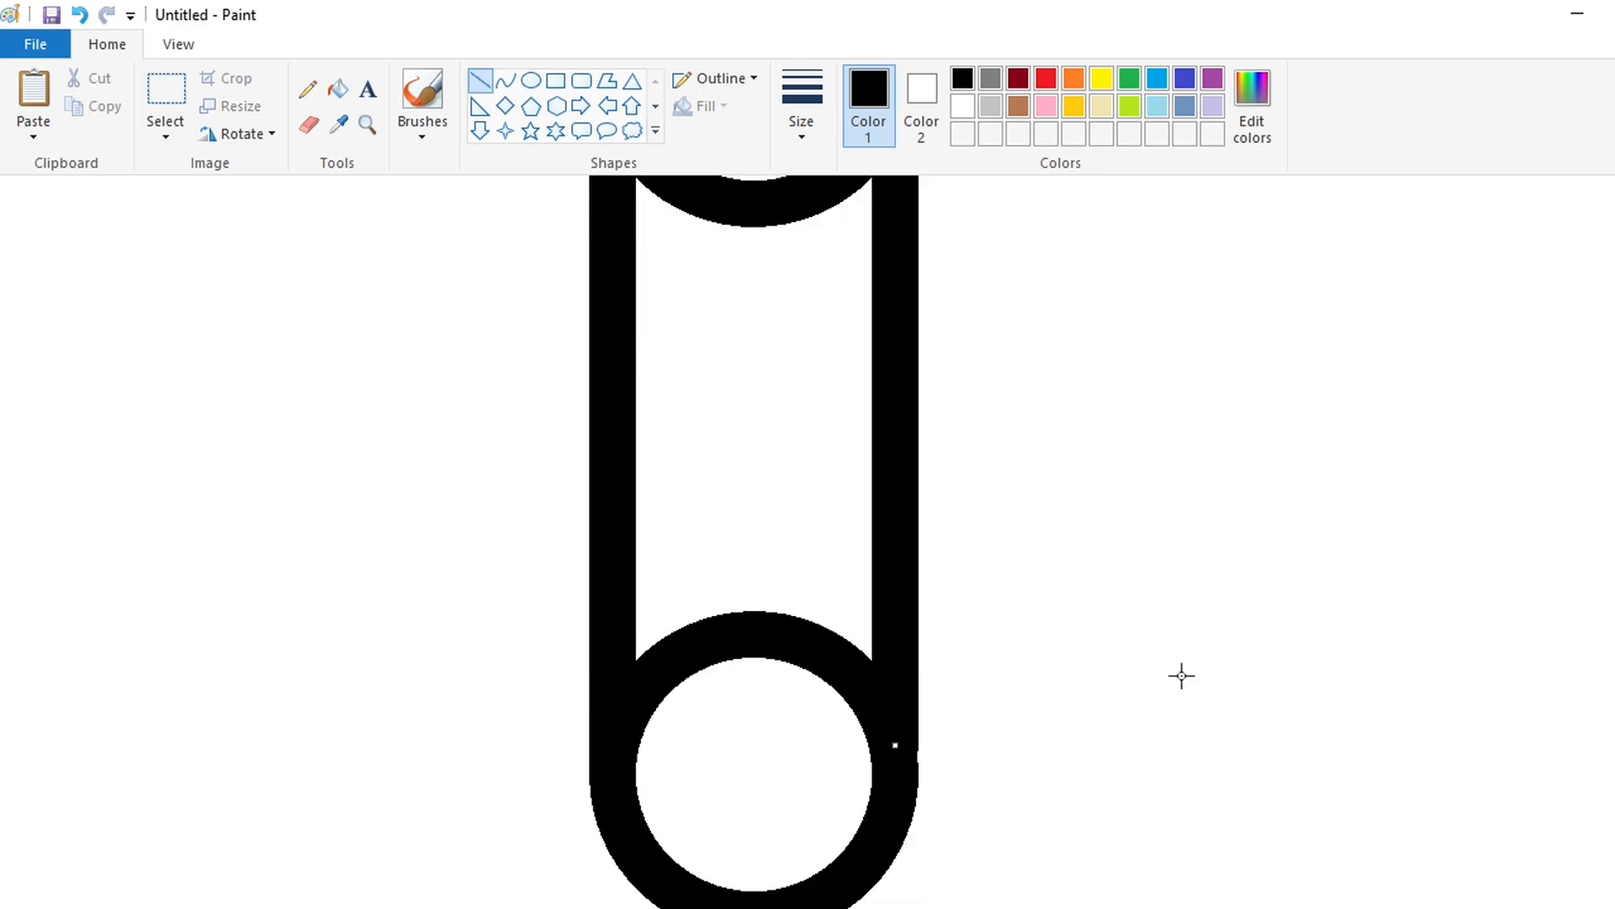
pyautogui.scroll(3, 1182, 674)
pyautogui.moveTo(907, 500); pyautogui.dragTo(895, 512)
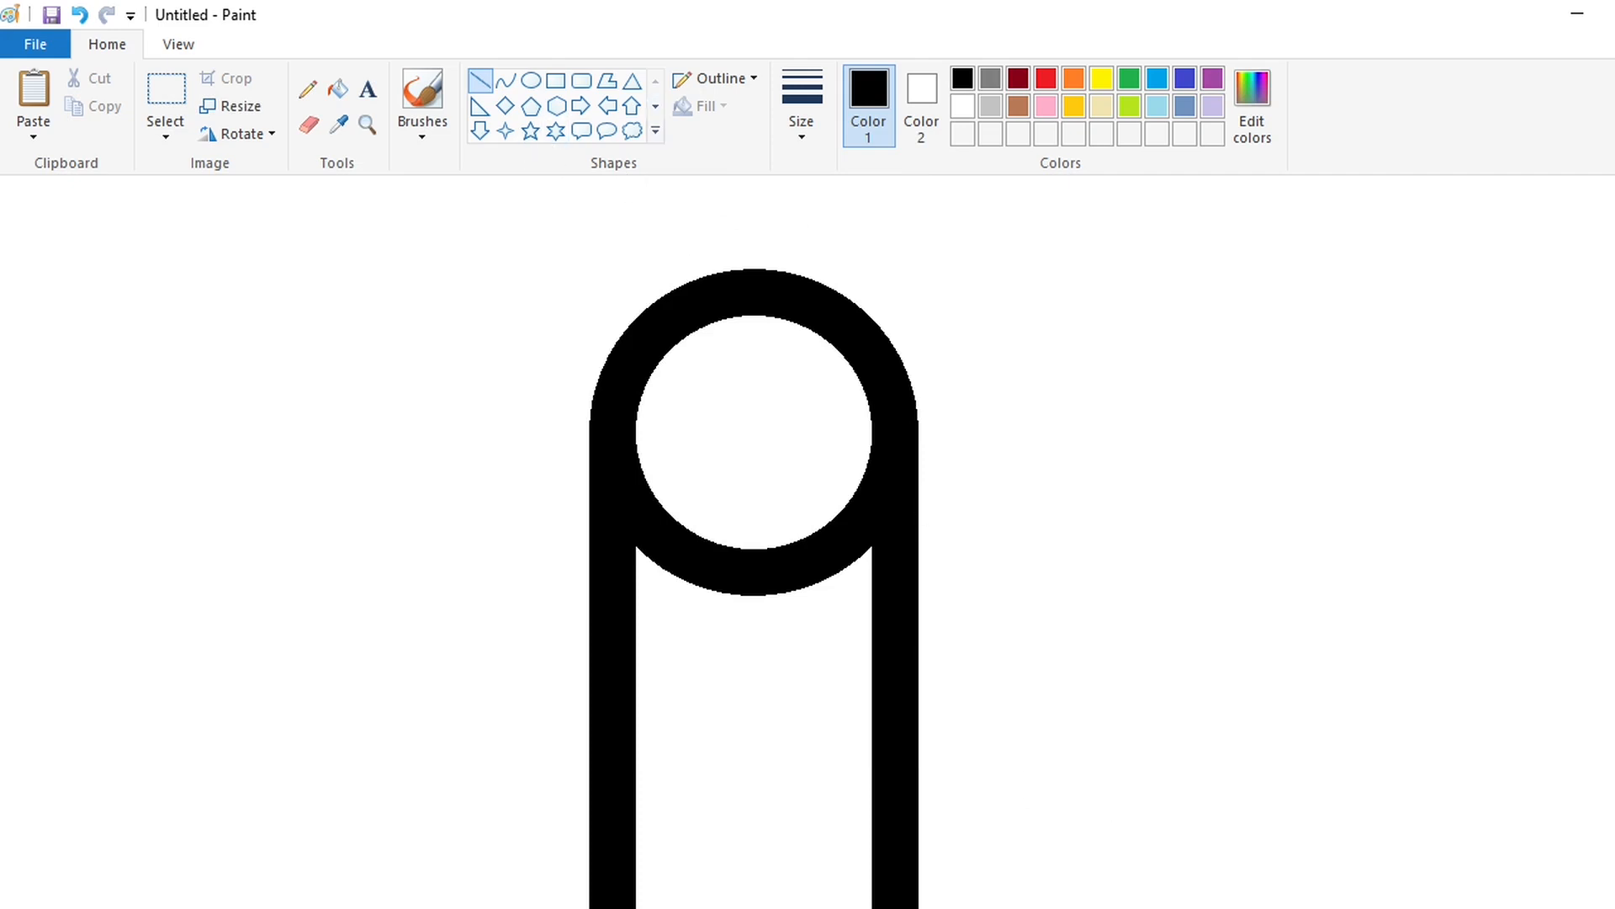
pyautogui.scroll(-1, 1120, 713)
pyautogui.hotkey('ctrl', 'v')
pyautogui.moveTo(135, 309); pyautogui.dragTo(923, 421)
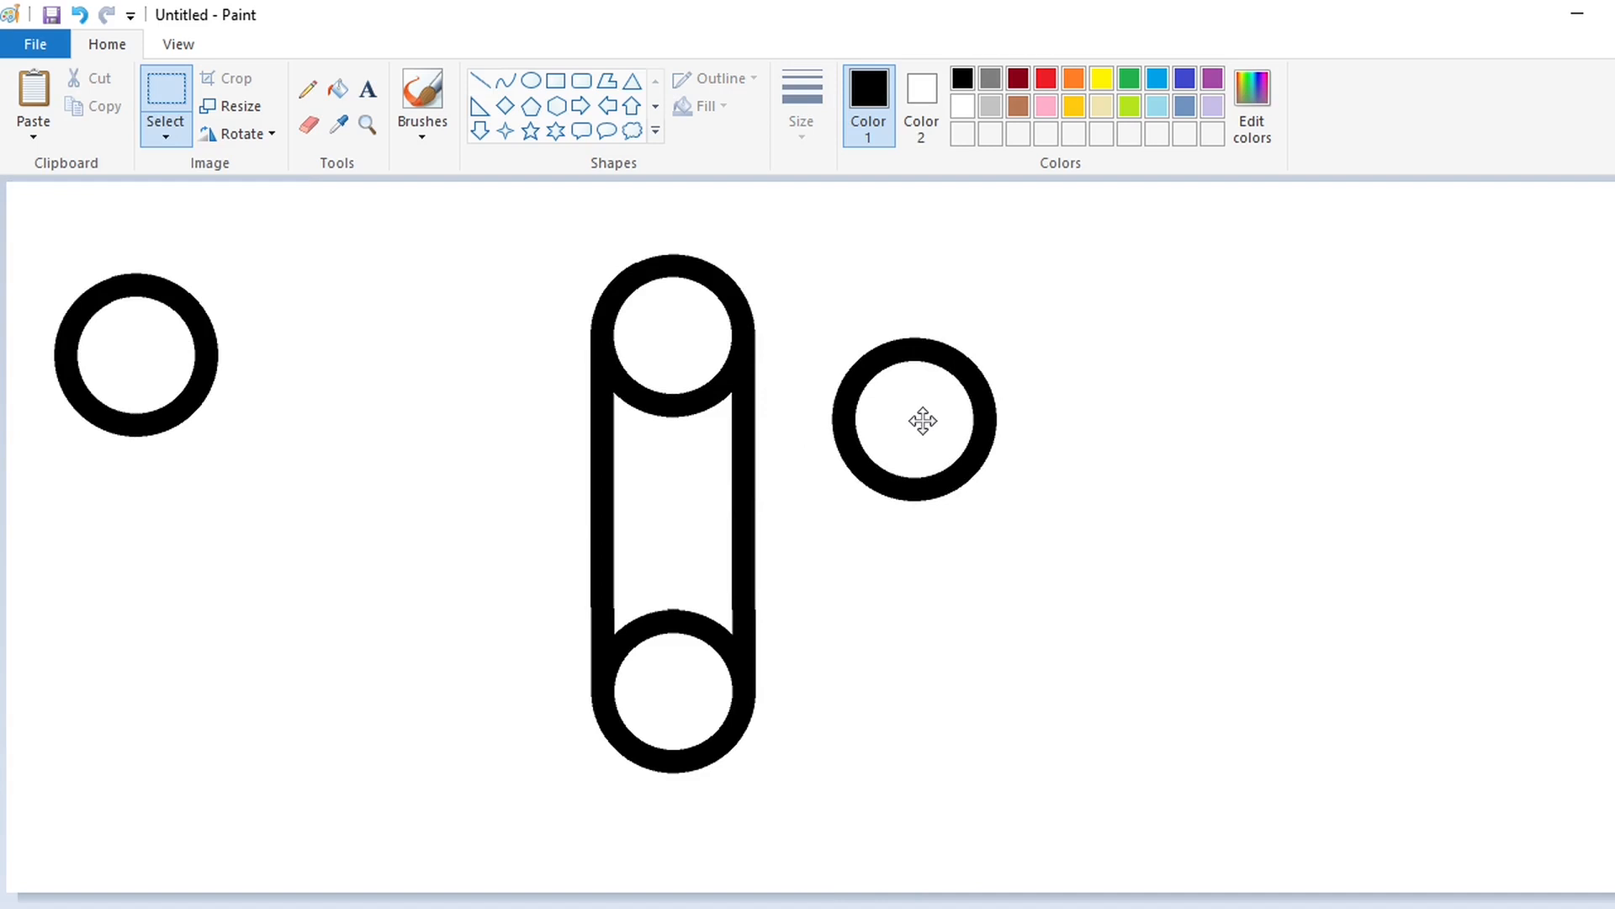
pyautogui.hotkey('ctrl', 'z')
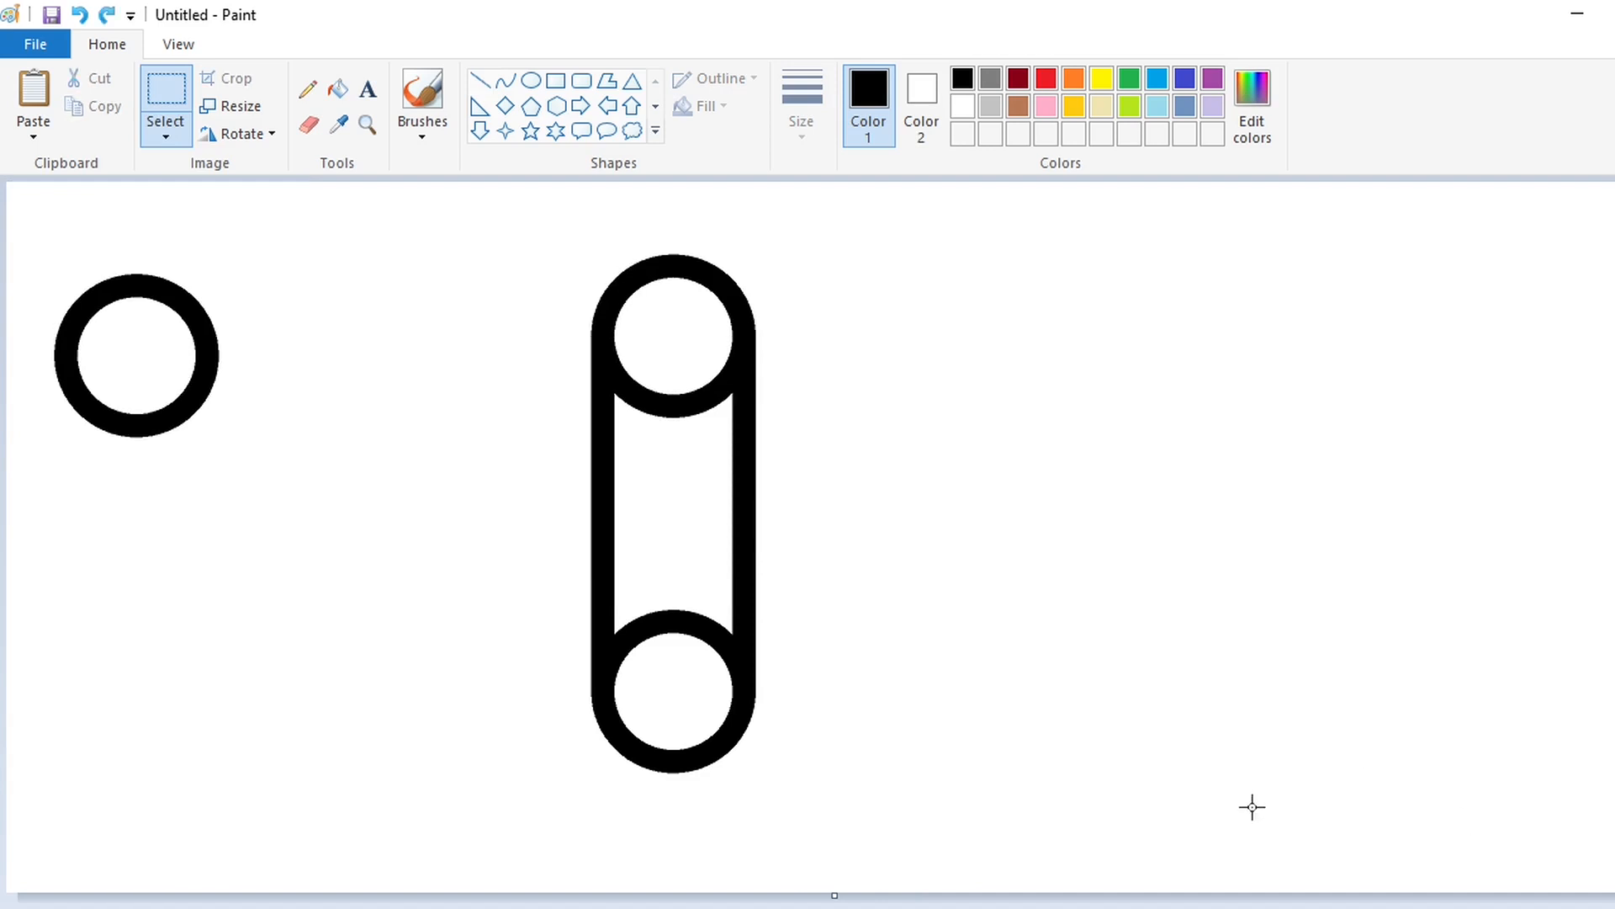
# Erase the left and right ends of the lower ring's inner arc with thick vertical white lines.
pyautogui.scroll(1, 608, 732)
pyautogui.click(479, 80)
pyautogui.moveTo(680, 623); pyautogui.dragTo(680, 364)
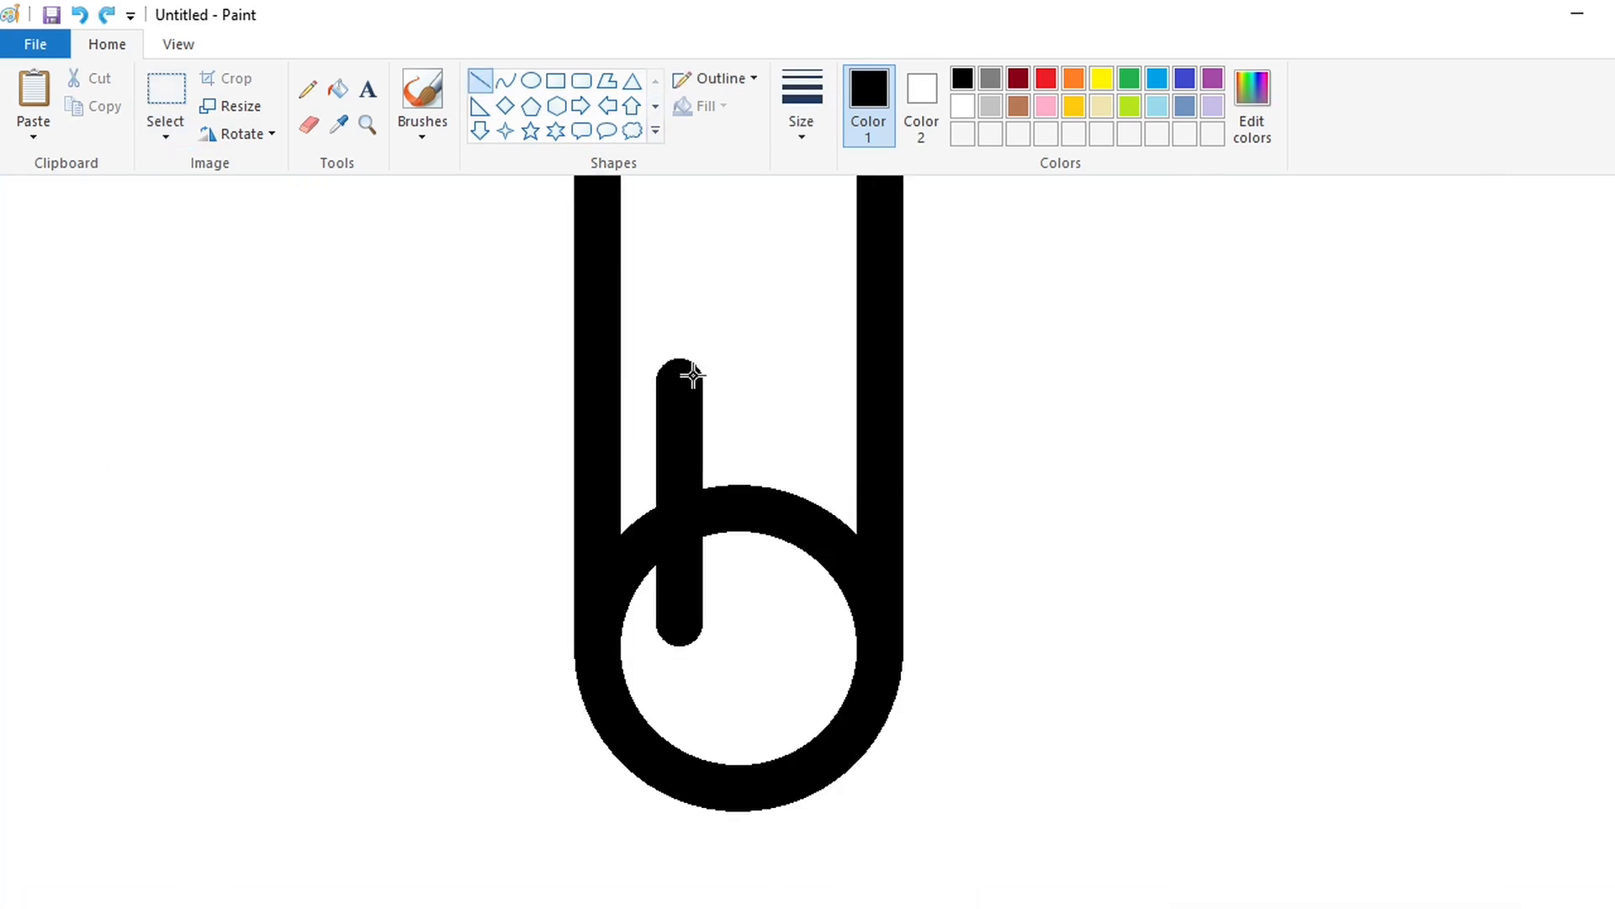
pyautogui.click(961, 106)
pyautogui.moveTo(683, 477); pyautogui.dragTo(660, 477)
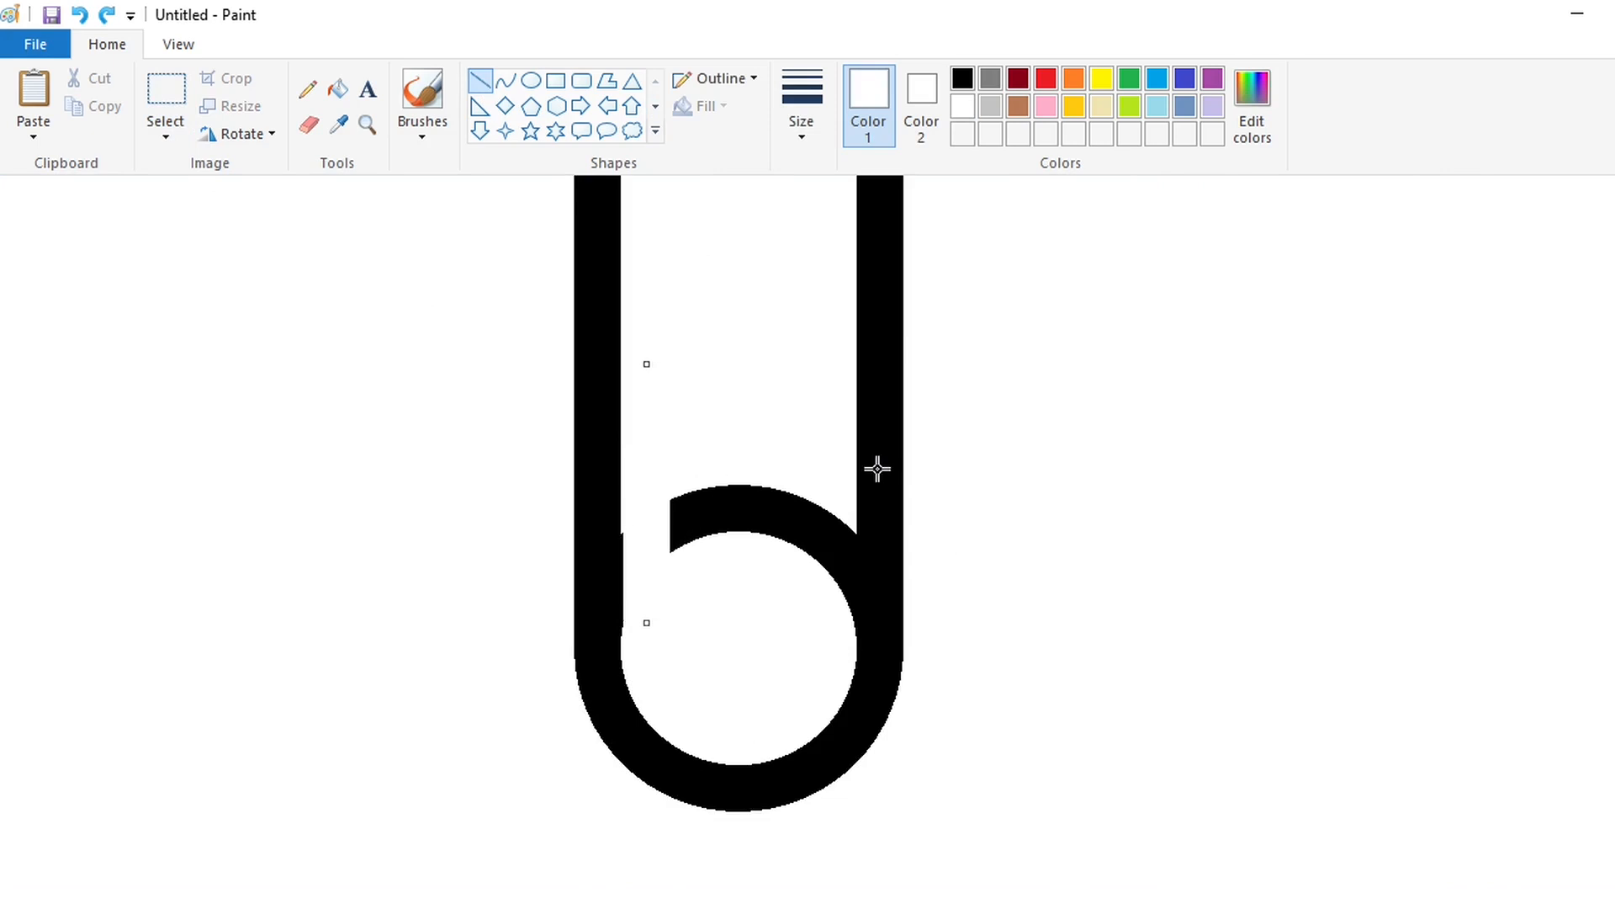
pyautogui.moveTo(840, 653); pyautogui.dragTo(841, 386)
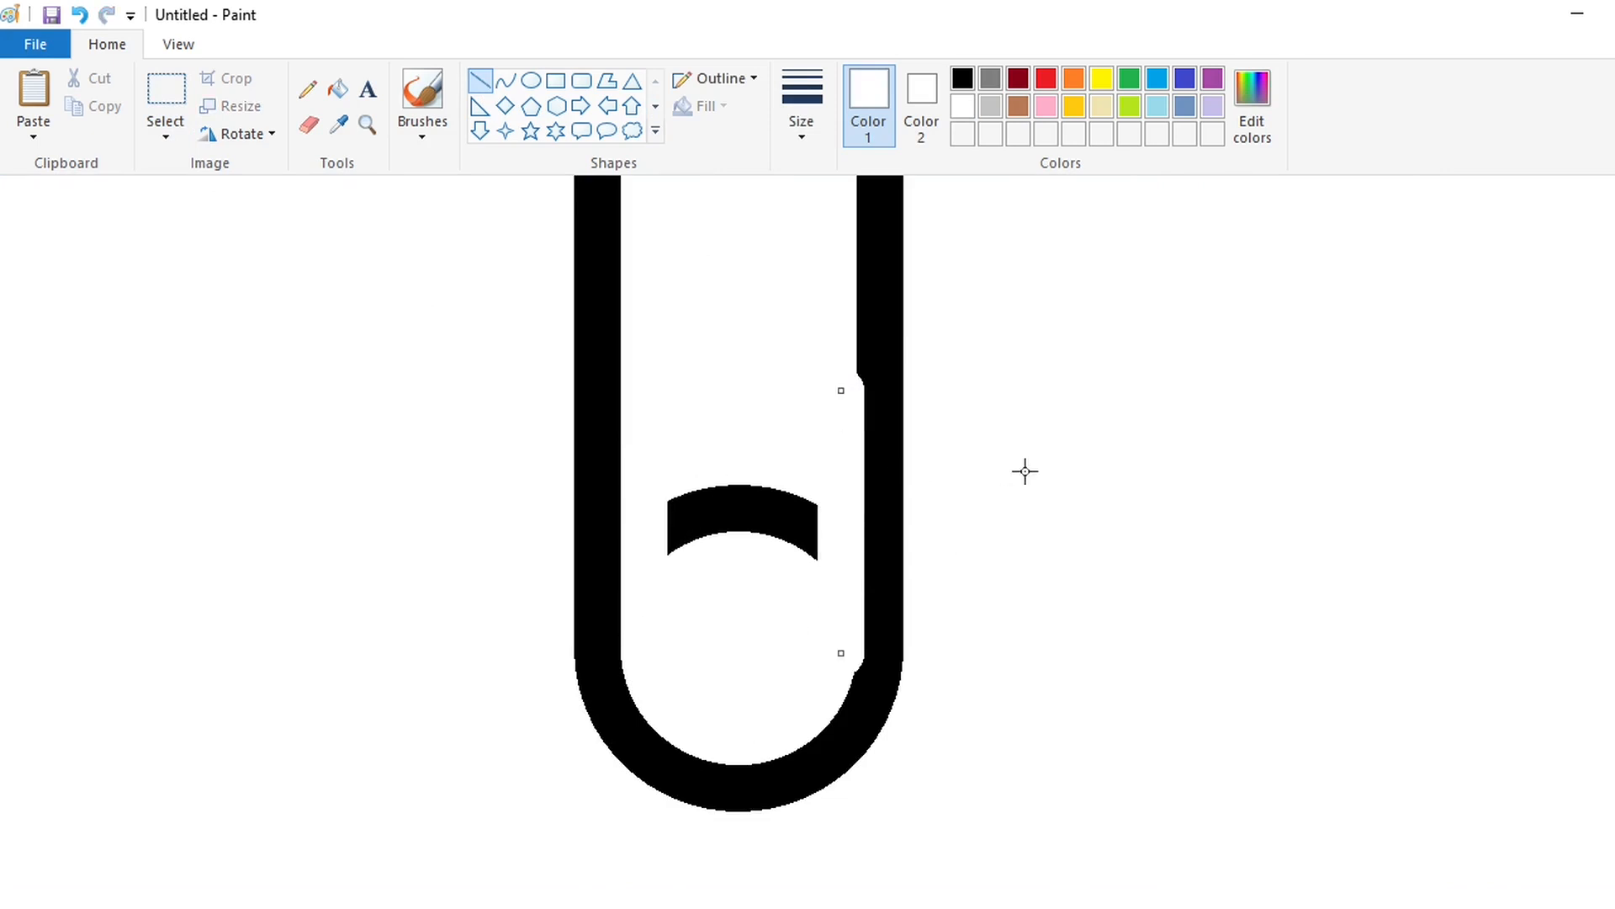
# Erase the right and left ends of the upper ring's inner arc with thick vertical white lines, flush with the capsule's inner edges.
pyautogui.scroll(3, 926, 401)
pyautogui.moveTo(836, 303); pyautogui.dragTo(837, 563)
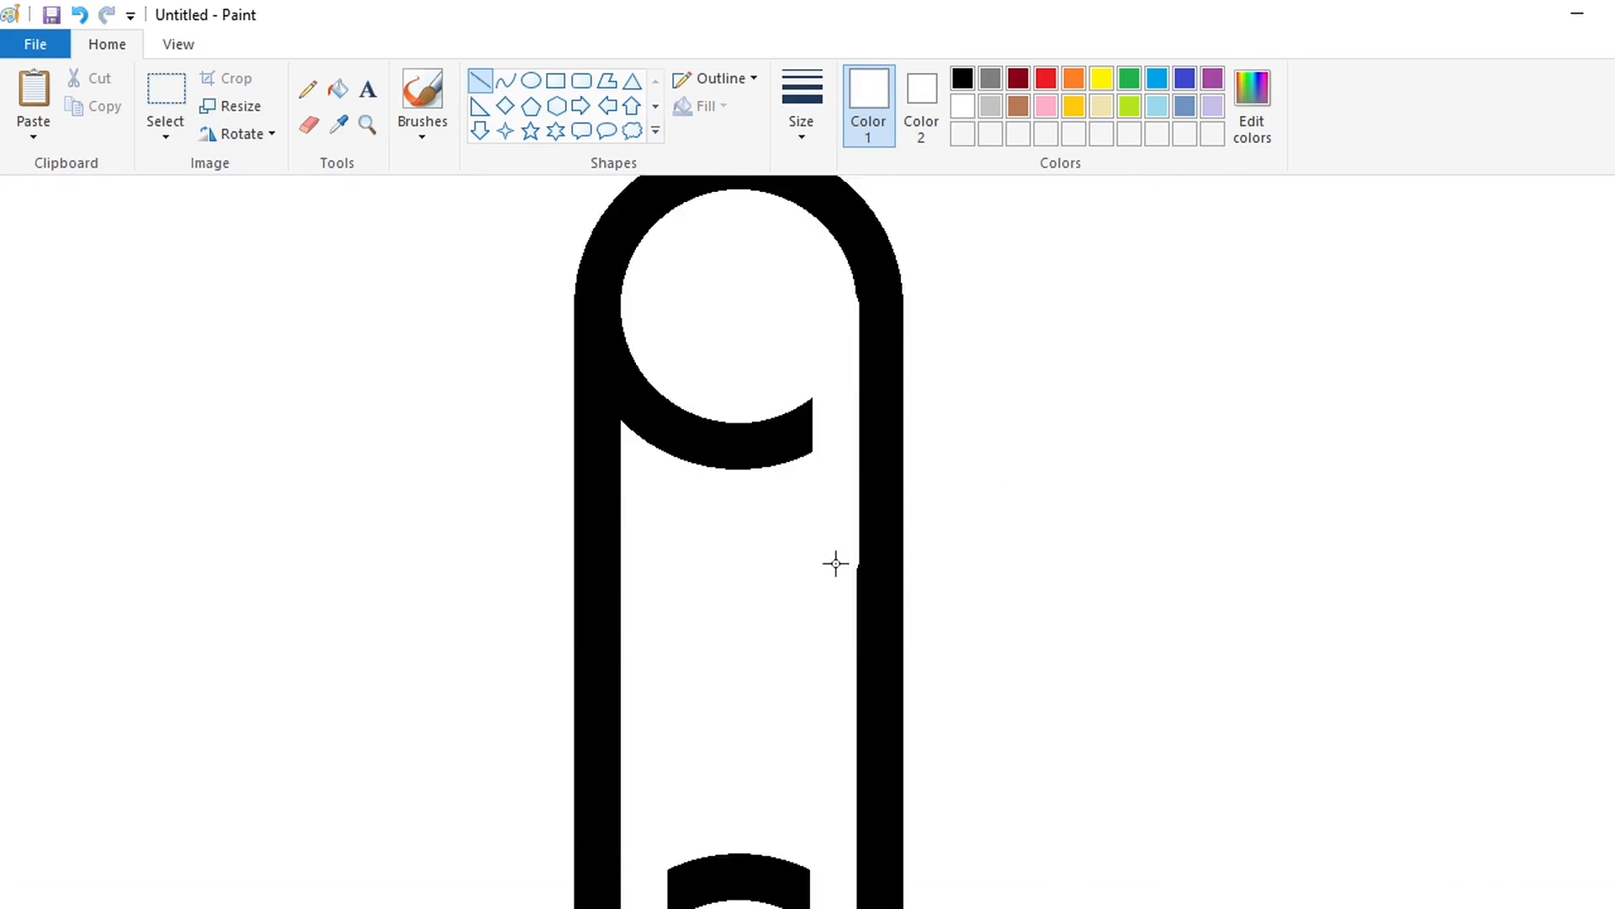
pyautogui.moveTo(637, 301); pyautogui.dragTo(637, 522)
pyautogui.press('Right')
pyautogui.press('Right')
pyautogui.press('Right')
pyautogui.press('Right')
pyautogui.press('Right')
pyautogui.press('Right')
pyautogui.press('Right')
pyautogui.press('Right')
pyautogui.press('Right')
pyautogui.press('Right')
pyautogui.press('Right')
pyautogui.press('Right')
pyautogui.press('Right')
pyautogui.press('Right')
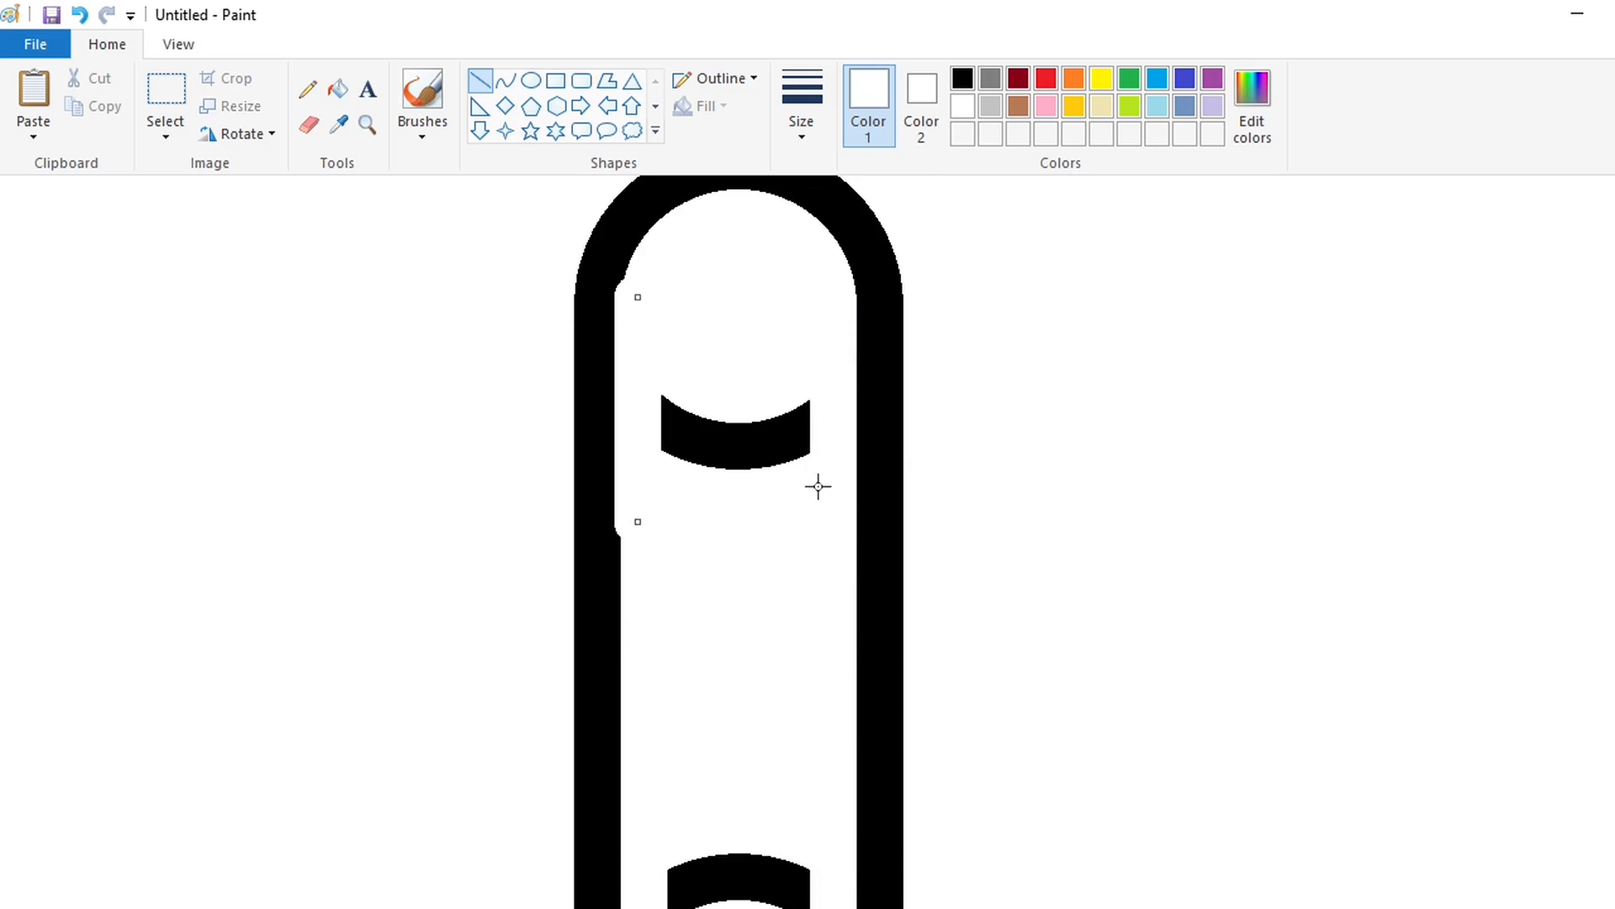
pyautogui.press('Left')
pyautogui.press('Left')
pyautogui.press('Left')
pyautogui.press('Left')
pyautogui.press('Left')
# Fill the two leftover inner arc pieces with white so that only the capsule outline remains.
pyautogui.click(338, 88)
pyautogui.click(718, 433)
pyautogui.scroll(-3, 722, 454)
pyautogui.click(728, 508)
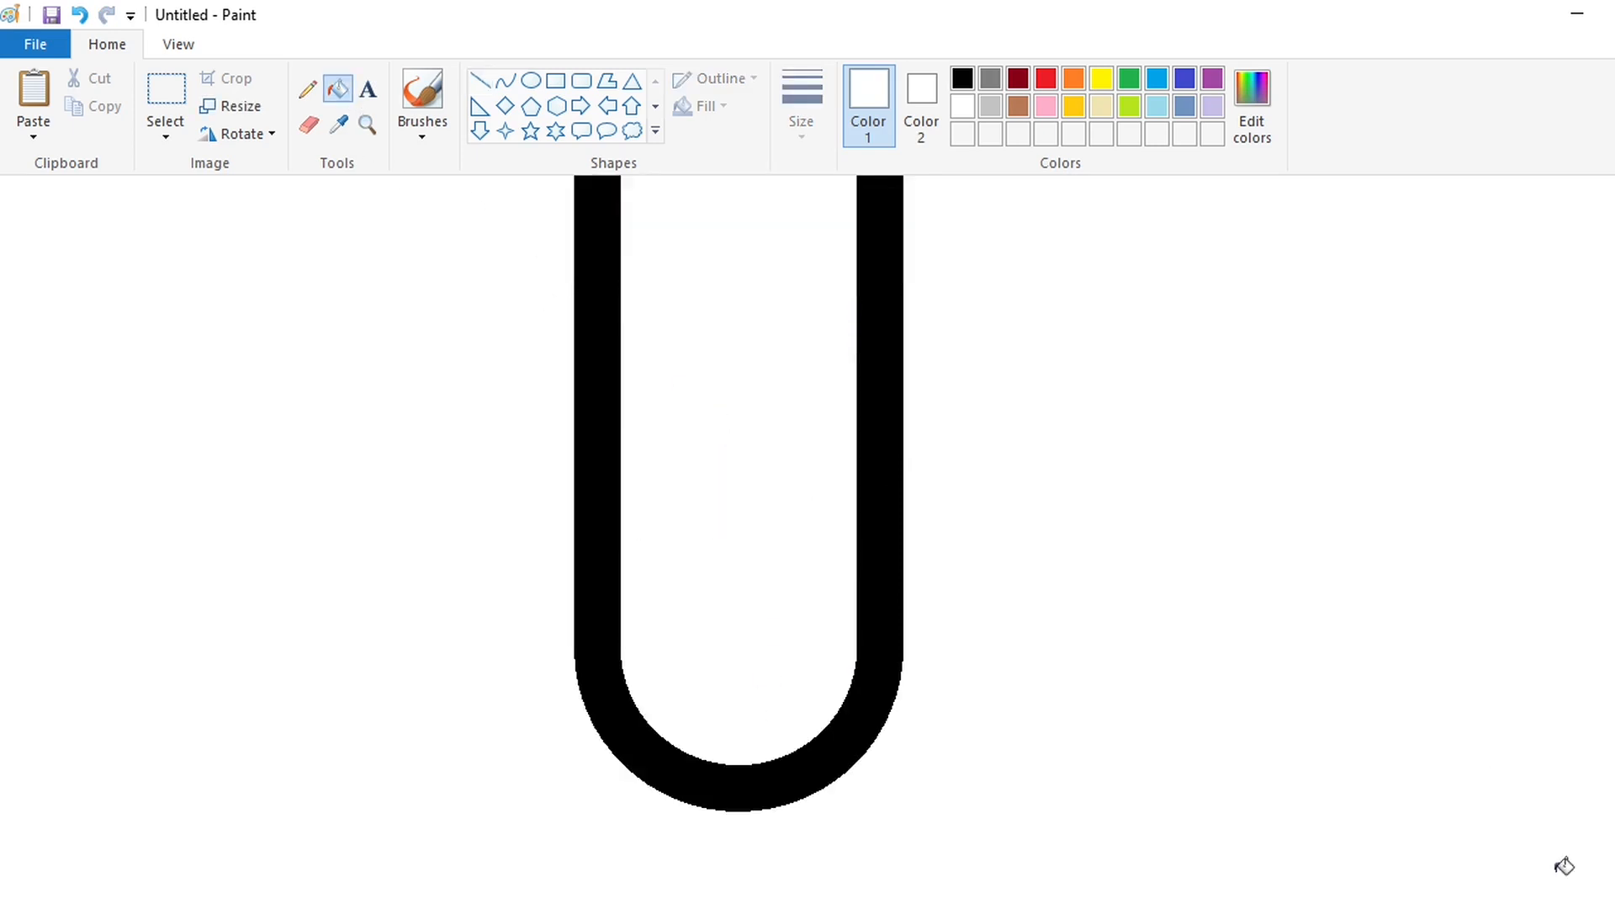
# Paste a copy of the ring, place it just right of the capsule around its upper half, and deselect it.
pyautogui.click(1562, 907)
pyautogui.click(166, 94)
pyautogui.hotkey('ctrl', 'v')
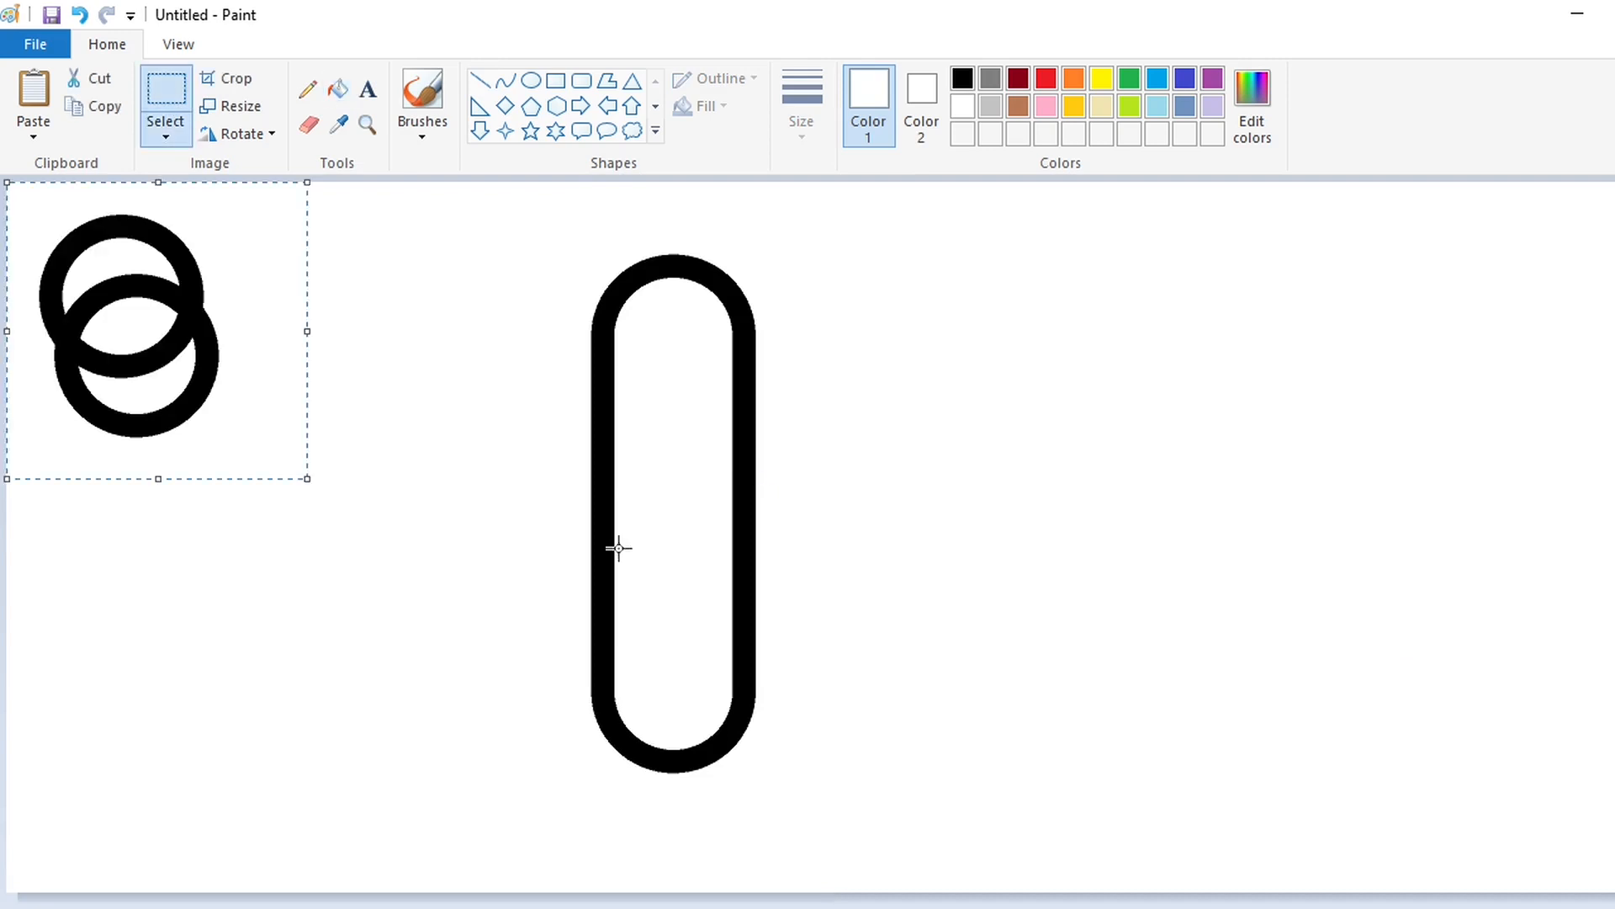
pyautogui.moveTo(162, 300); pyautogui.dragTo(918, 448)
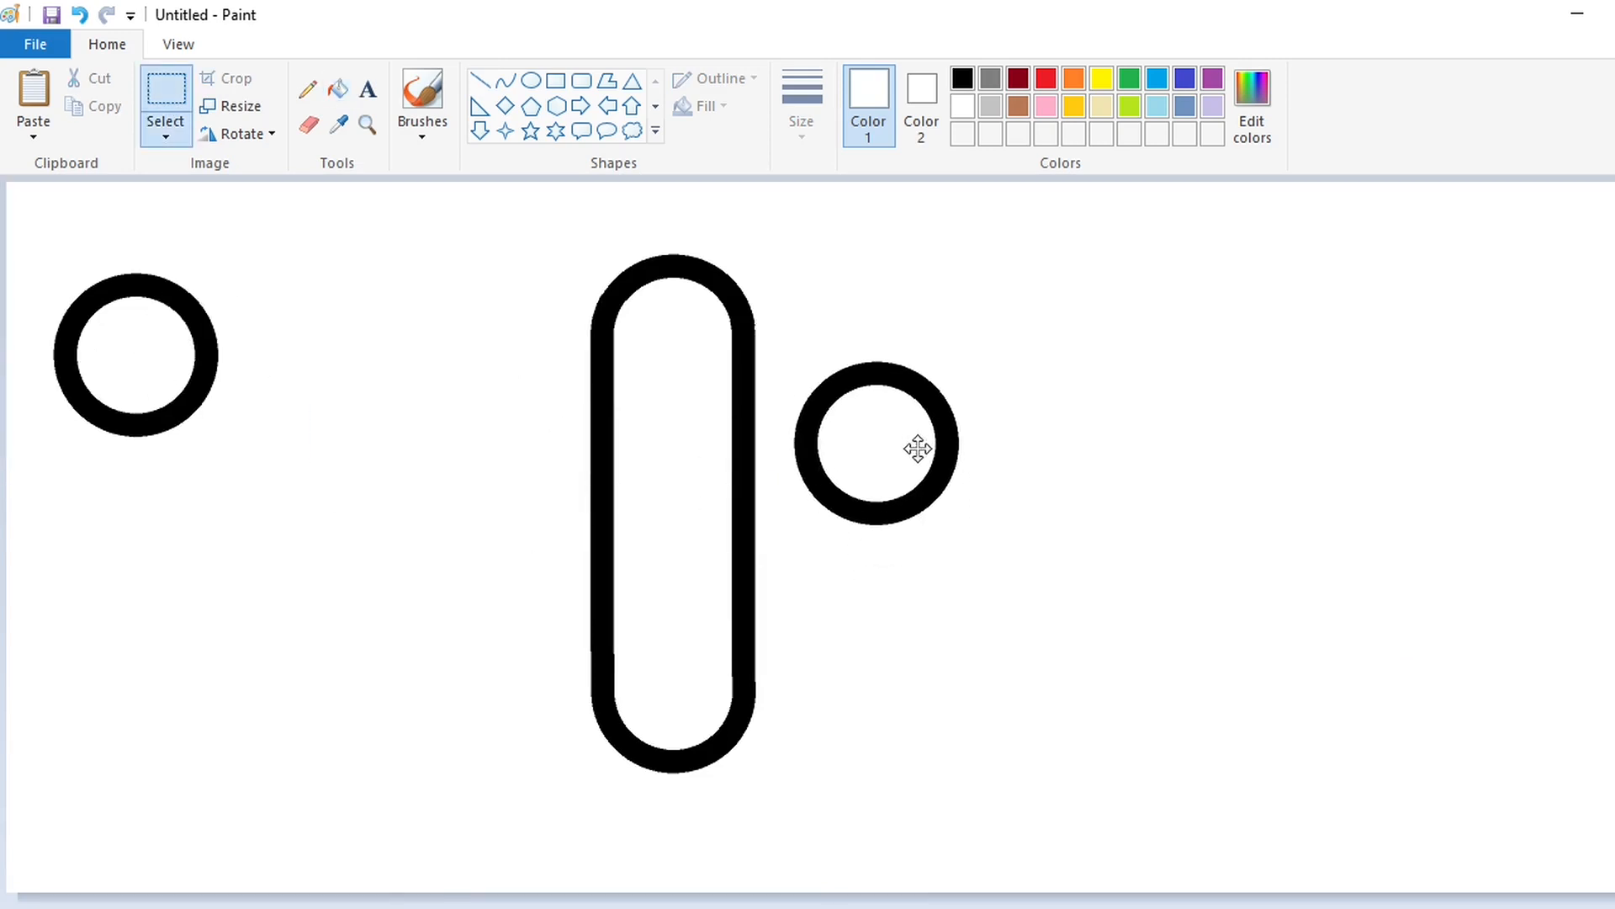
pyautogui.click(1527, 845)
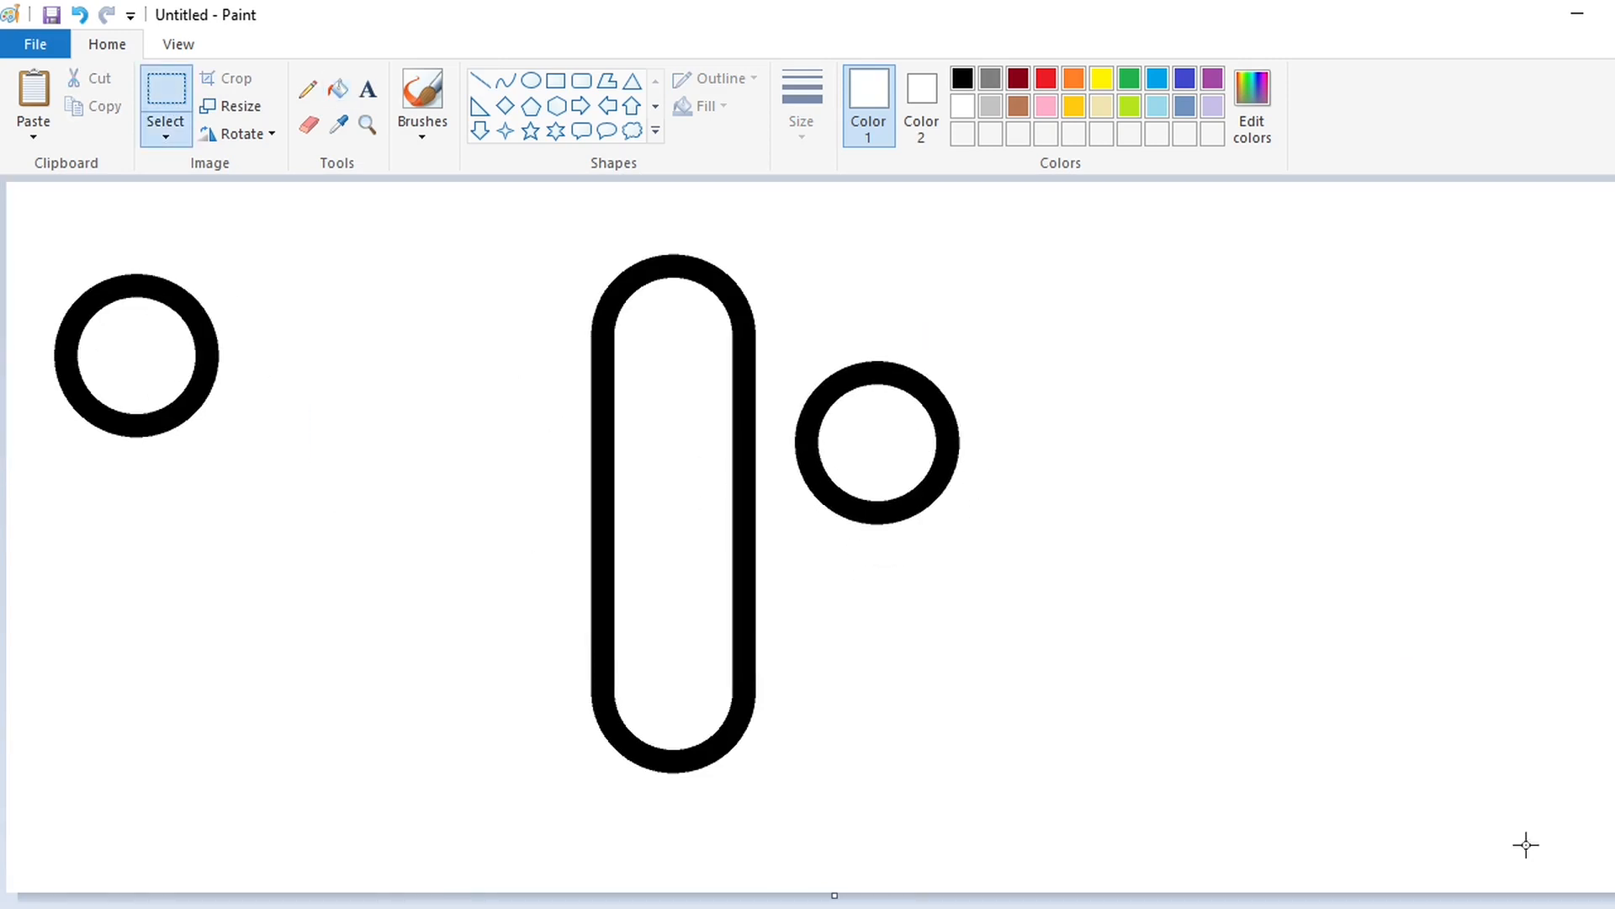
# Draw a thick purple horizontal guide line under the capsule, extending past the ring, and raise it to touch the capsule's lower end.
pyautogui.click(480, 82)
pyautogui.click(1212, 78)
pyautogui.moveTo(539, 792); pyautogui.dragTo(1140, 791)
pyautogui.scroll(1, 1251, 855)
pyautogui.scroll(-3, 1251, 855)
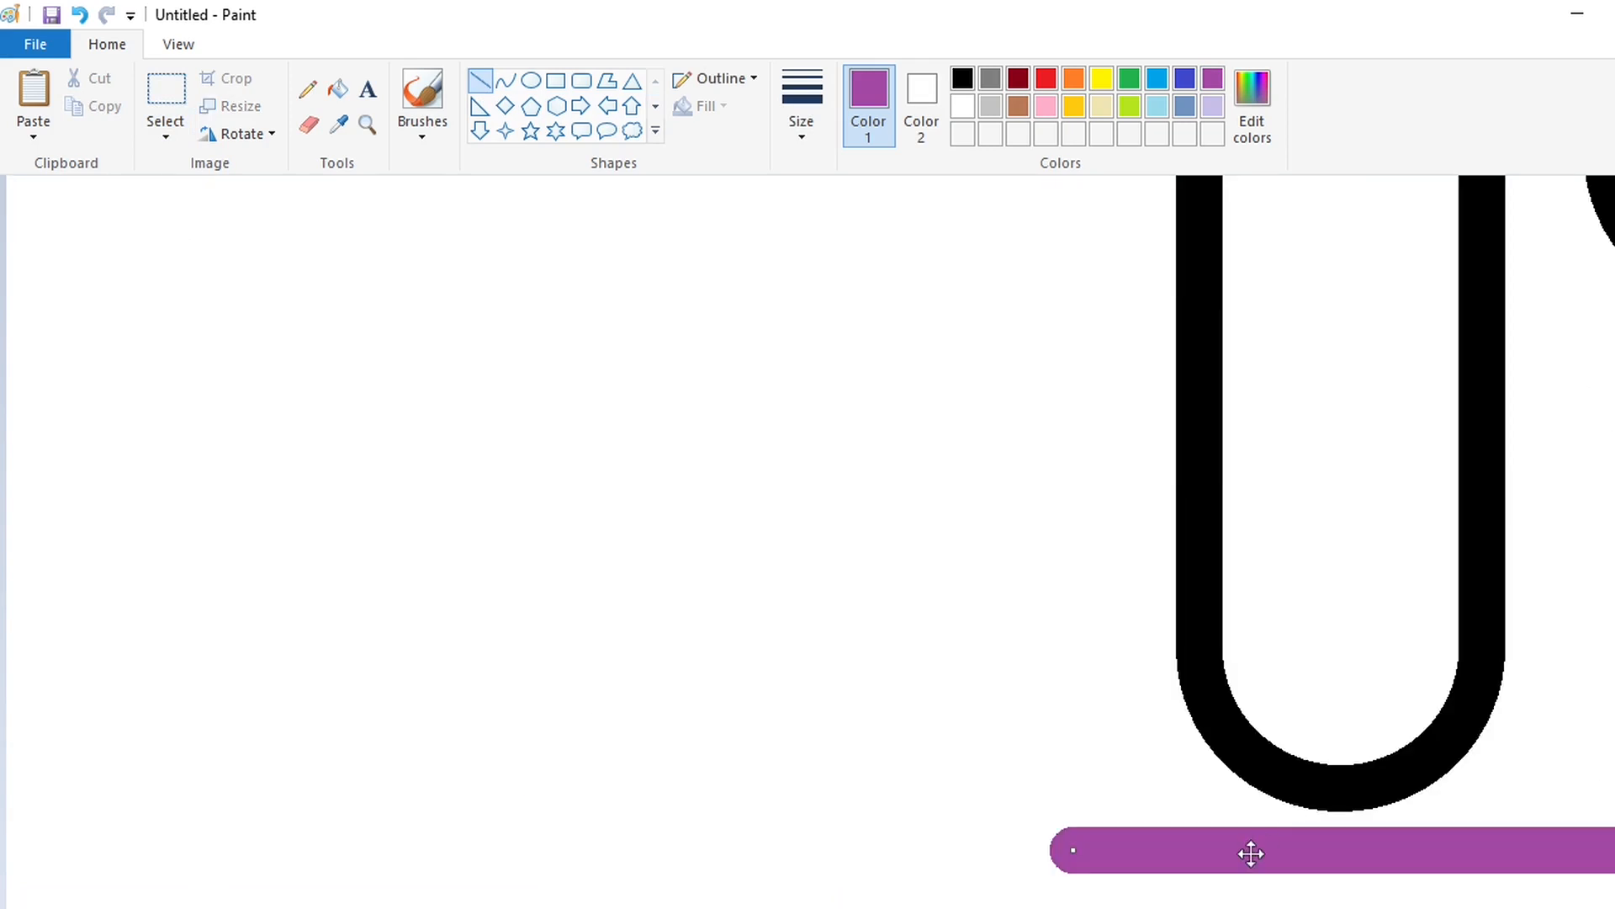
pyautogui.press('Up')
pyautogui.press('Up')
pyautogui.press('Up')
pyautogui.press('Up')
pyautogui.press('Up')
pyautogui.press('Up')
pyautogui.press('Up')
pyautogui.click(999, 731)
# Paste another ring copy and line it up vertically with the ring beside the capsule.
pyautogui.hscroll(5, 1094, 700)
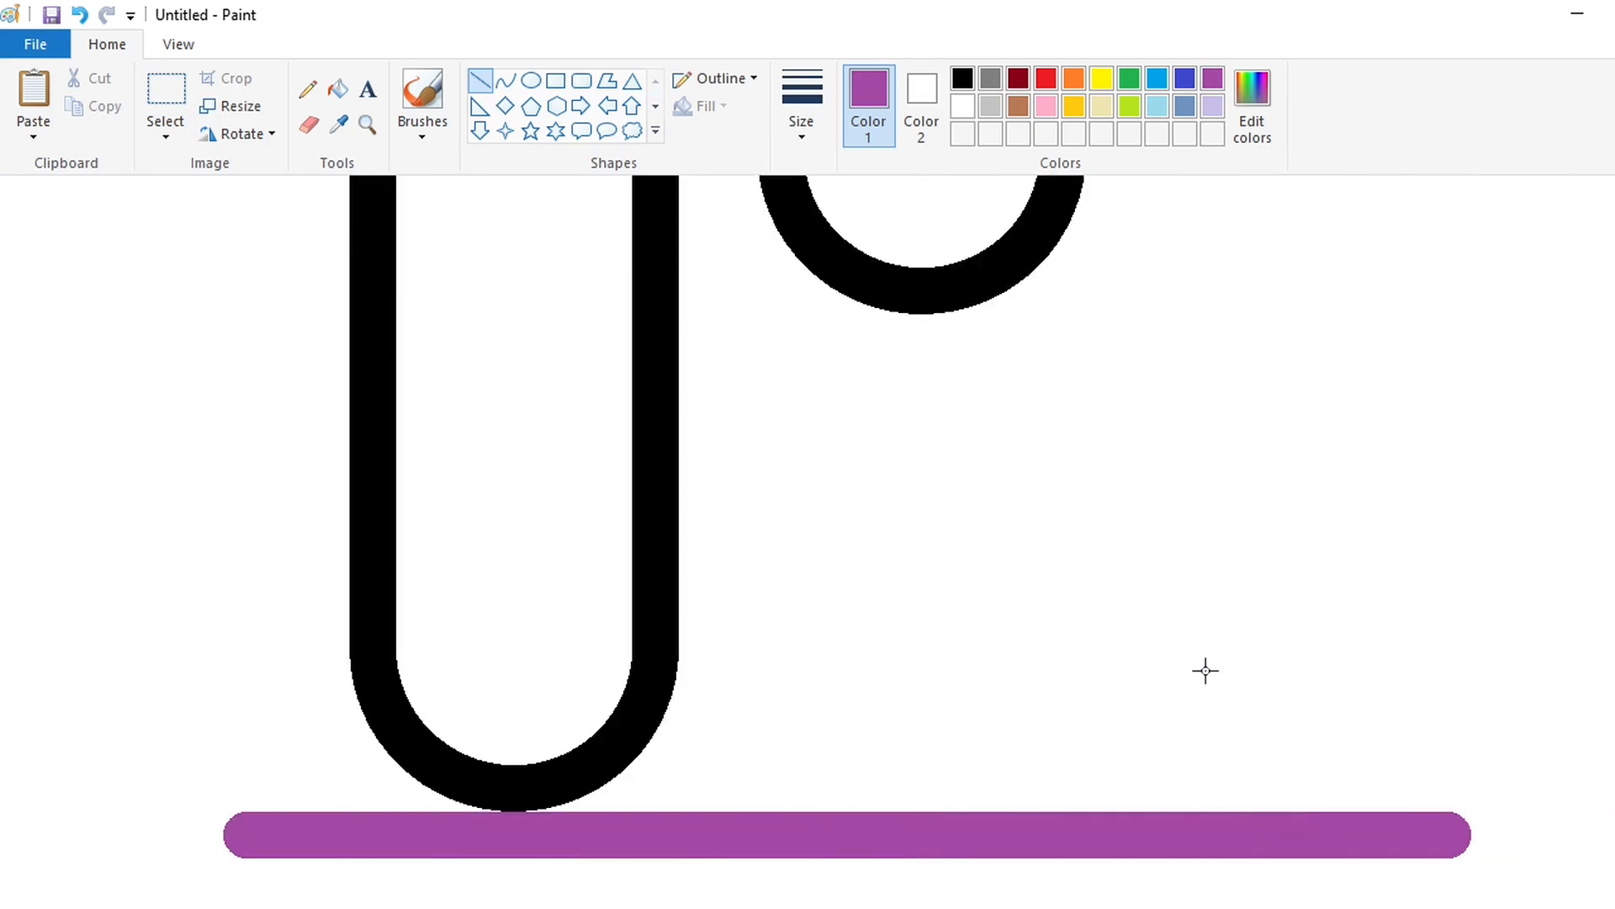
pyautogui.hotkey('ctrl', 'v')
pyautogui.moveTo(416, 446); pyautogui.dragTo(1113, 379)
pyautogui.scroll(3, 1094, 421)
pyautogui.moveTo(912, 623); pyautogui.dragTo(903, 495)
pyautogui.press('Up')
pyautogui.press('Up')
pyautogui.press('Up')
pyautogui.press('Up')
pyautogui.press('Up')
pyautogui.press('Up')
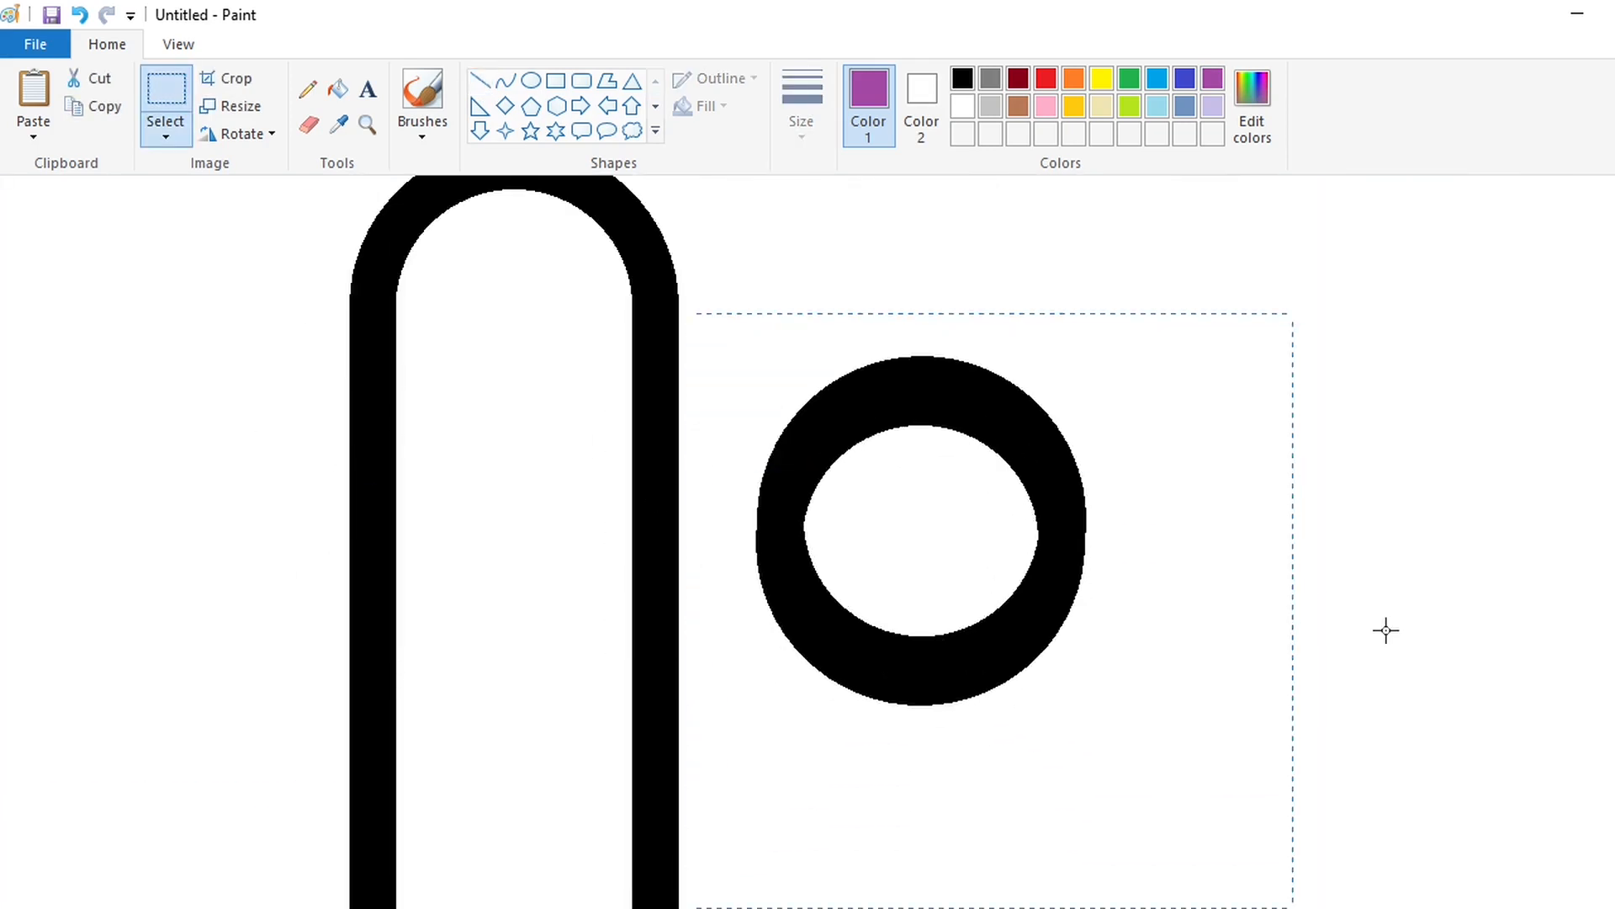
# Move the pasted ring straight down until it rests on the purple guide line, and deselect it.
pyautogui.press('Down')
pyautogui.press('Down')
pyautogui.press('Down')
pyautogui.press('Down')
pyautogui.press('Down')
pyautogui.press('Down')
pyautogui.press('Down')
pyautogui.press('Down')
pyautogui.press('Down')
pyautogui.press('Down')
pyautogui.press('Down')
pyautogui.press('Down')
pyautogui.press('Down')
pyautogui.press('Down')
pyautogui.press('Down')
pyautogui.press('Down')
pyautogui.press('Down')
pyautogui.press('Down')
pyautogui.press('Down')
pyautogui.press('Down')
pyautogui.press('Down')
pyautogui.press('Down')
pyautogui.press('Down')
pyautogui.press('Down')
pyautogui.press('Down')
pyautogui.press('Down')
pyautogui.press('Down')
pyautogui.press('Down')
pyautogui.press('Down')
pyautogui.press('Down')
pyautogui.press('Down')
pyautogui.press('Down')
pyautogui.press('Down')
pyautogui.press('Down')
pyautogui.press('Down')
pyautogui.press('Down')
pyautogui.press('Down')
pyautogui.press('Down')
pyautogui.press('Down')
pyautogui.press('Down')
pyautogui.scroll(-5, 1433, 776)
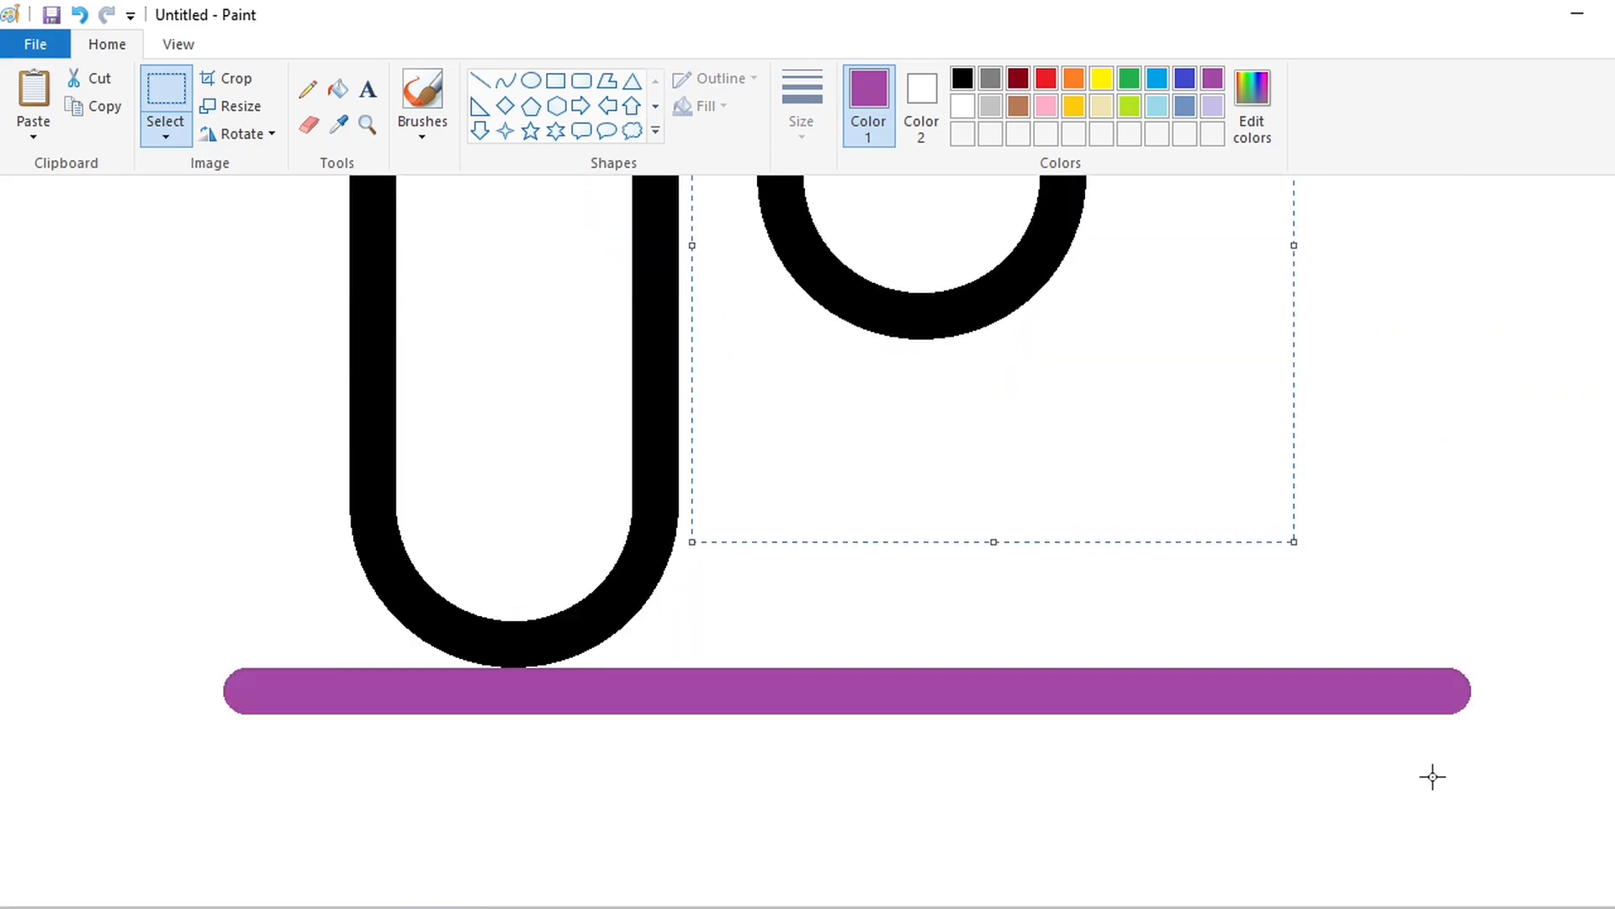
pyautogui.press('Down')
pyautogui.press('Down')
pyautogui.press('Down')
pyautogui.press('Down')
pyautogui.press('Down')
pyautogui.press('Down')
pyautogui.press('Down')
pyautogui.press('Down')
pyautogui.press('Down')
pyautogui.press('Down')
pyautogui.press('Down')
pyautogui.press('Down')
pyautogui.press('Down')
pyautogui.press('Down')
pyautogui.press('Down')
pyautogui.press('Down')
pyautogui.press('Down')
pyautogui.press('Down')
pyautogui.press('Down')
pyautogui.press('Down')
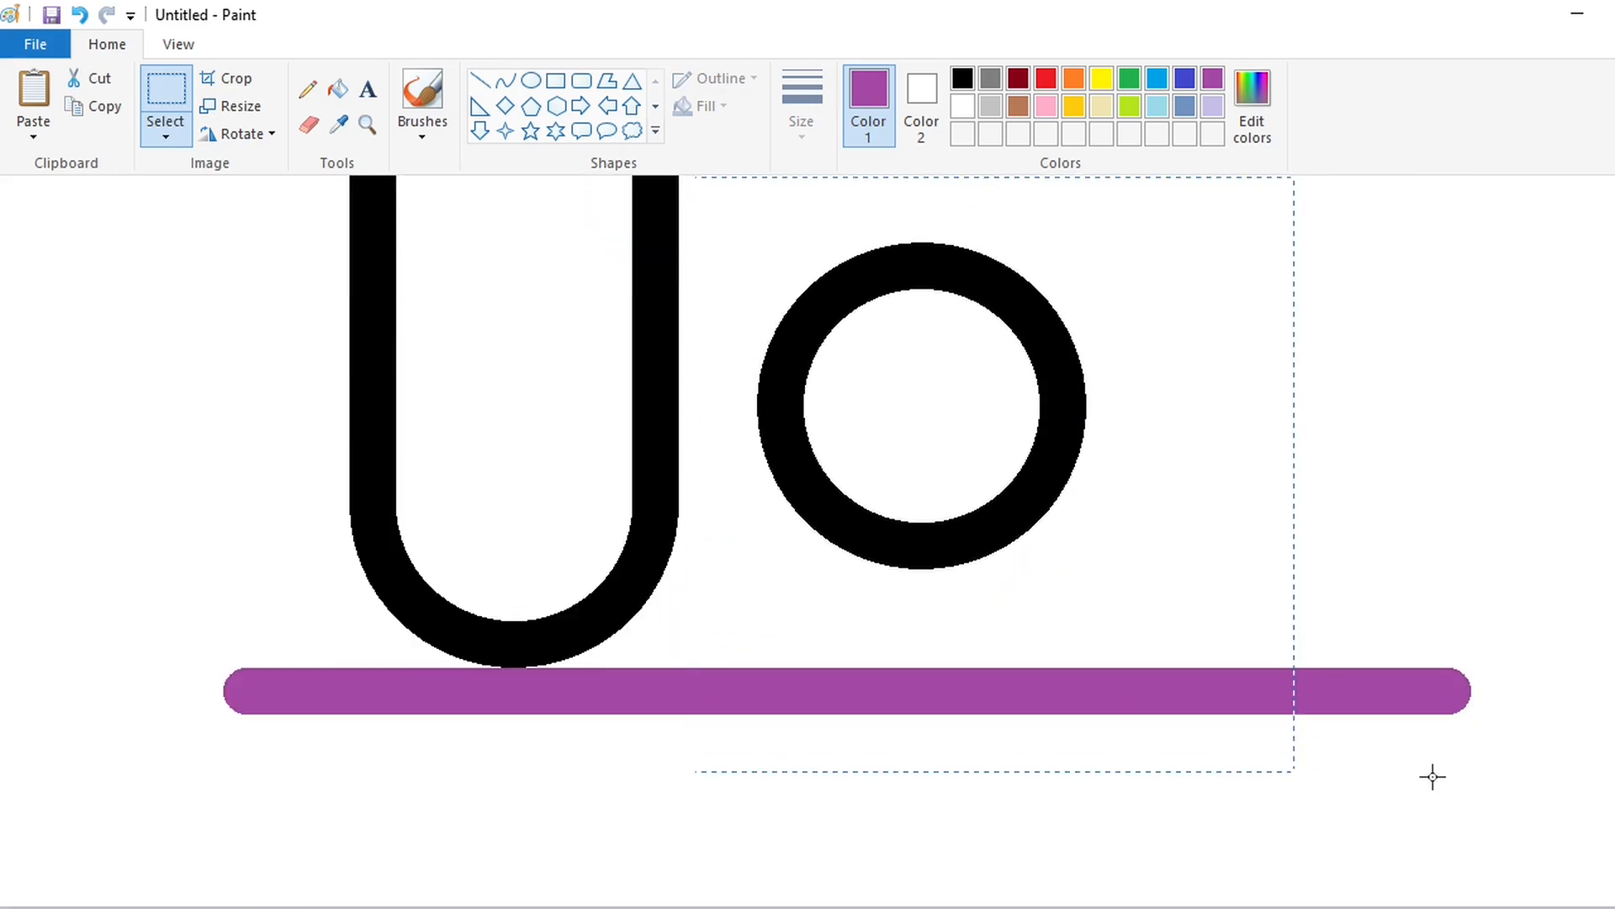
pyautogui.press('Escape')
# Draw a thick black diagonal line rising to the right at about 45°, and move it to the blank area right of the rings.
pyautogui.hotkey('ctrl', 'pagedown')
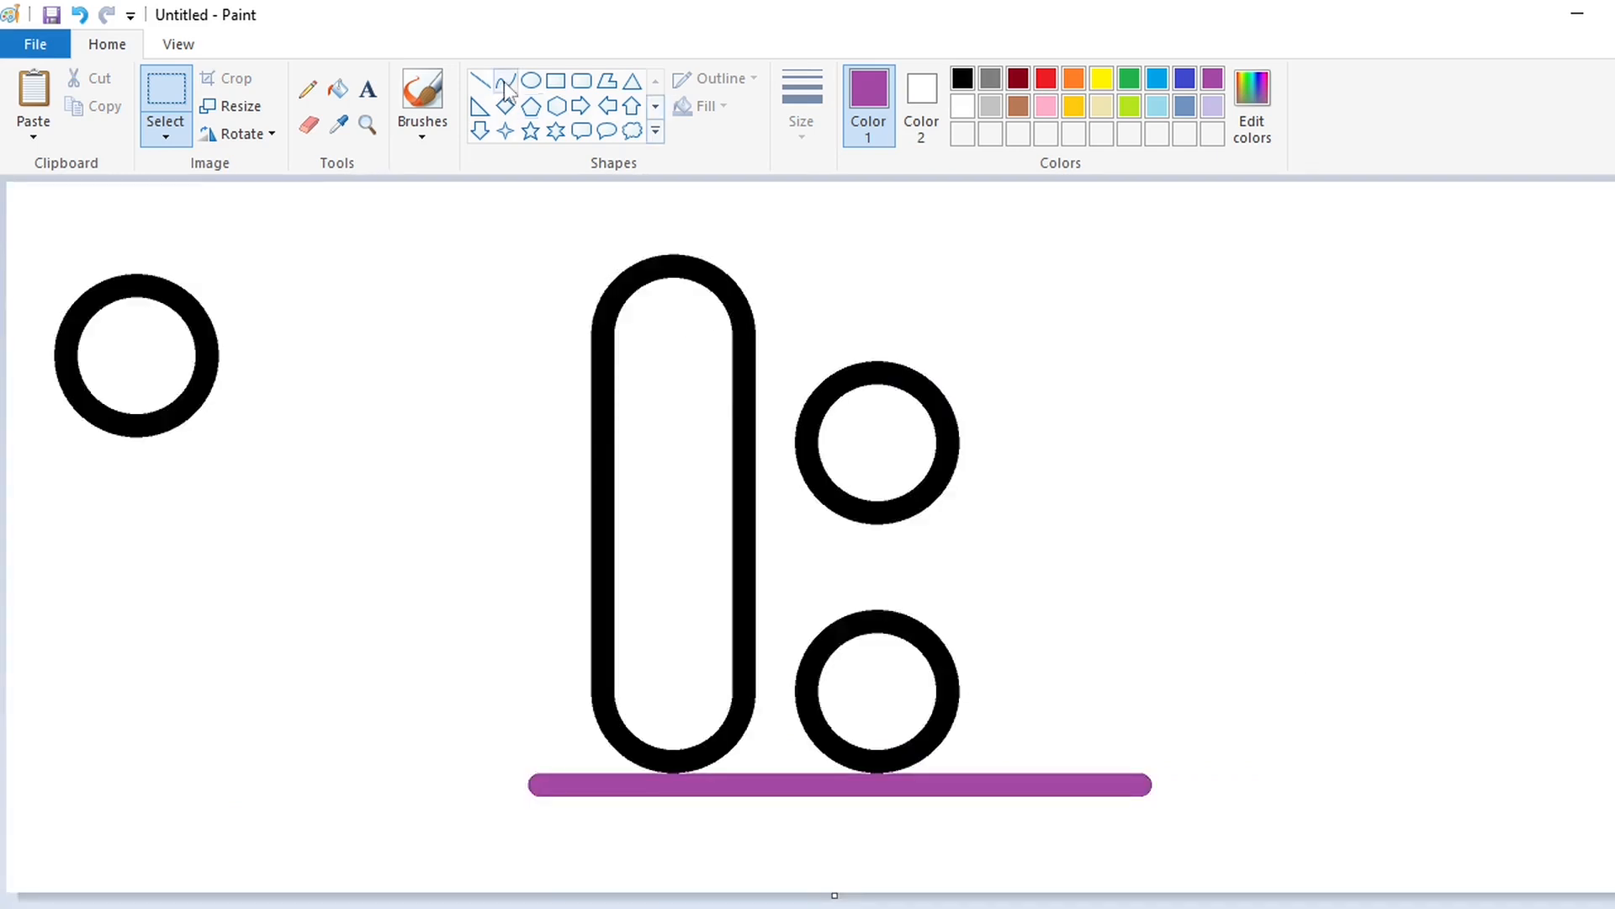
pyautogui.click(480, 81)
pyautogui.click(963, 78)
pyautogui.moveTo(817, 389); pyautogui.dragTo(704, 505)
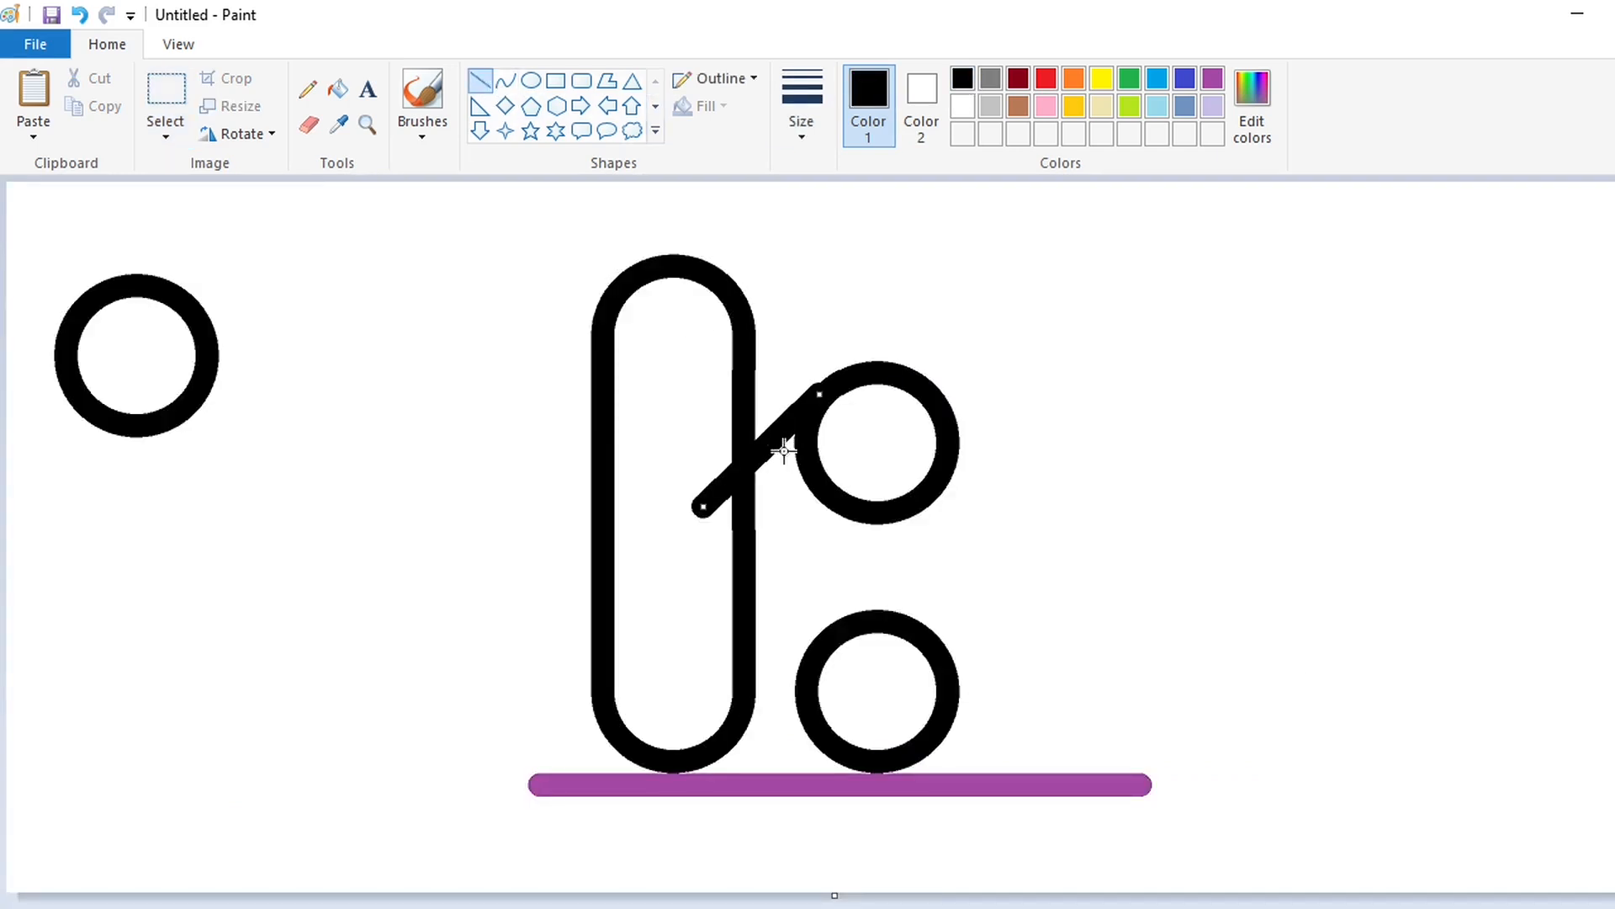
pyautogui.moveTo(784, 450); pyautogui.dragTo(1235, 470)
# Select and copy the diagonal line, leaving the original in the blank area.
pyautogui.click(165, 88)
pyautogui.moveTo(1316, 345); pyautogui.dragTo(1082, 630)
pyautogui.click(1306, 740)
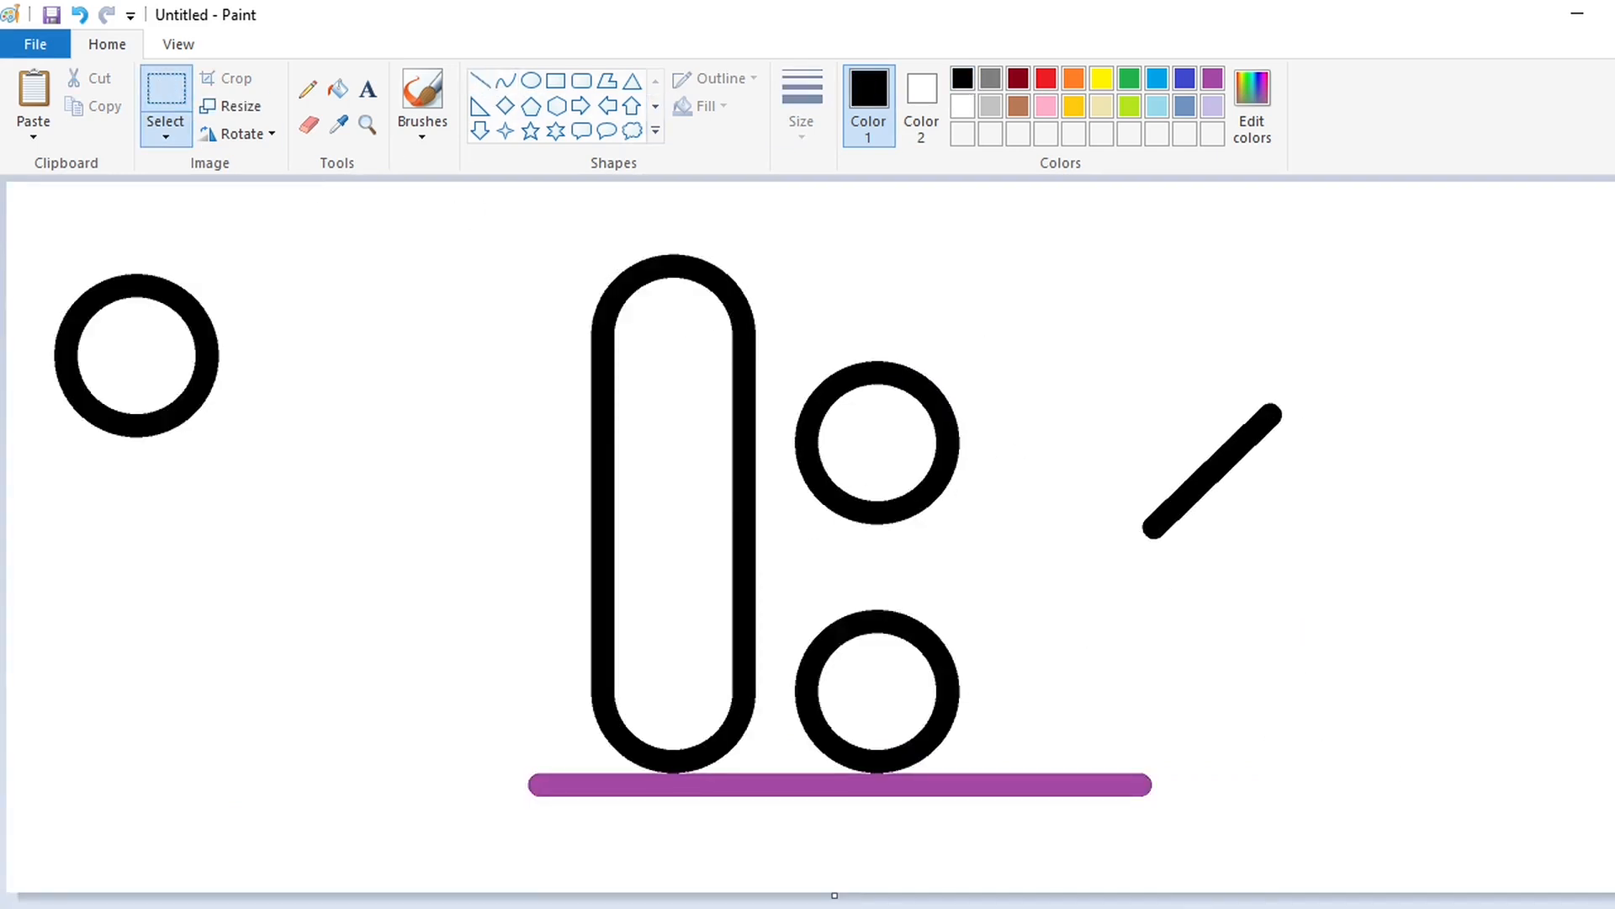
# Paste two diagonal line copies tangent to the upper ring, one at its upper left crossing the capsule, one at its lower right.
pyautogui.hotkey('ctrl', 'pageup')
pyautogui.hotkey('ctrl', 'v')
pyautogui.moveTo(345, 336); pyautogui.dragTo(777, 609)
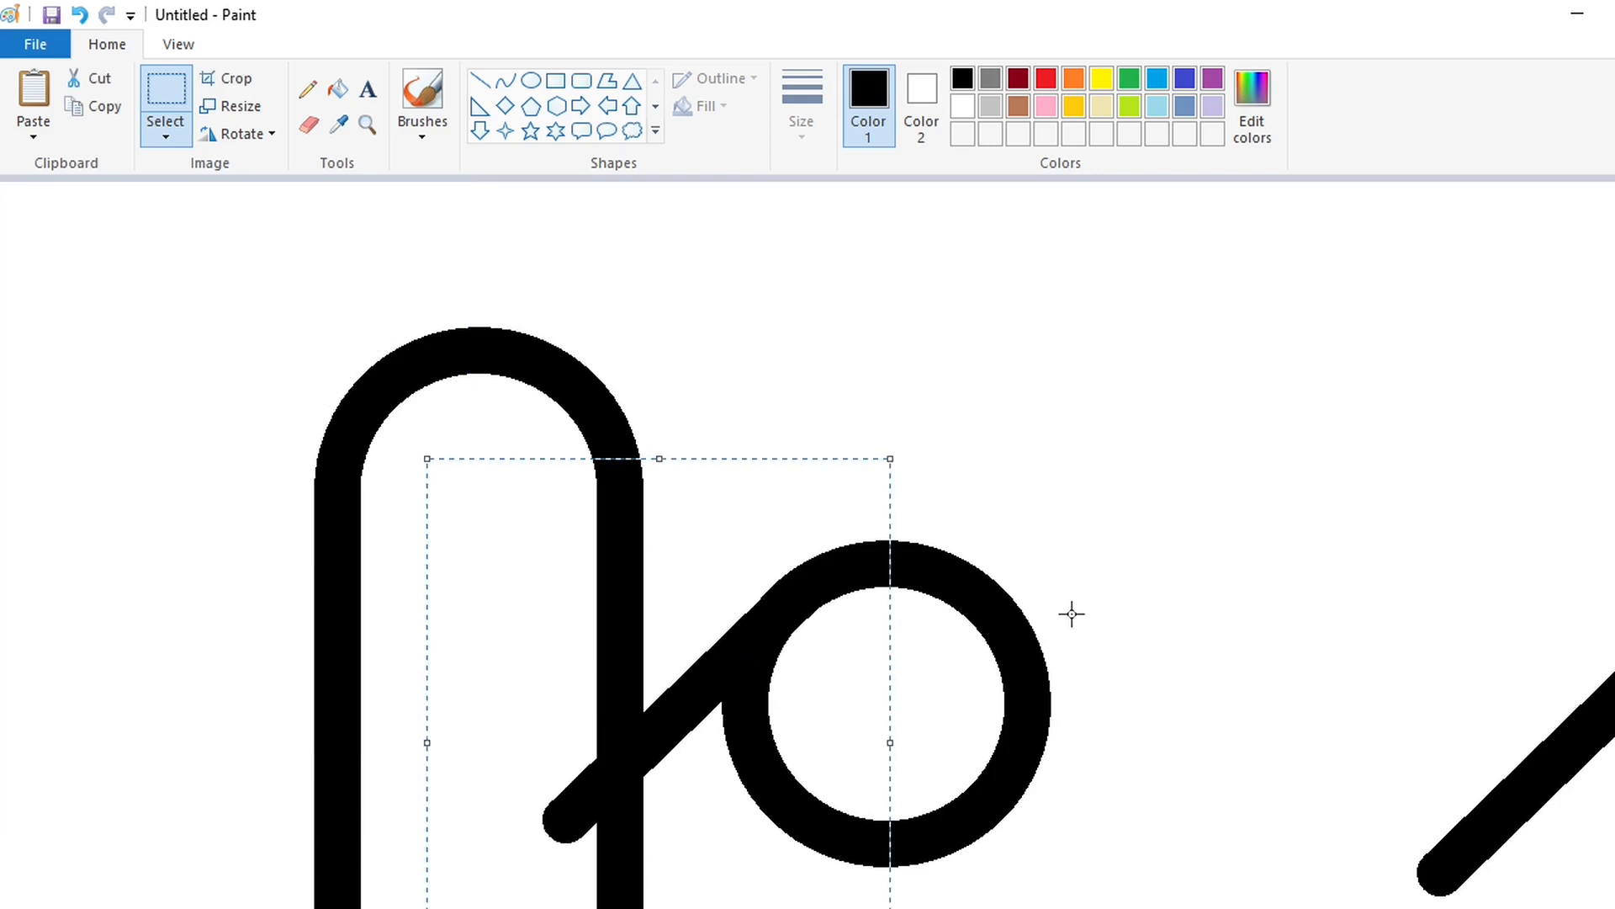
pyautogui.scroll(-5, 1071, 616)
pyautogui.hotkey('ctrl', 'v')
pyautogui.moveTo(335, 472); pyautogui.dragTo(872, 544)
pyautogui.click(1158, 563)
# Paste another diagonal line, flip it horizontally, and place it tangent to the lower ring's lower left, crossing the capsule's right side.
pyautogui.scroll(-2, 1147, 628)
pyautogui.hotkey('ctrl', 'v')
pyautogui.click(238, 133)
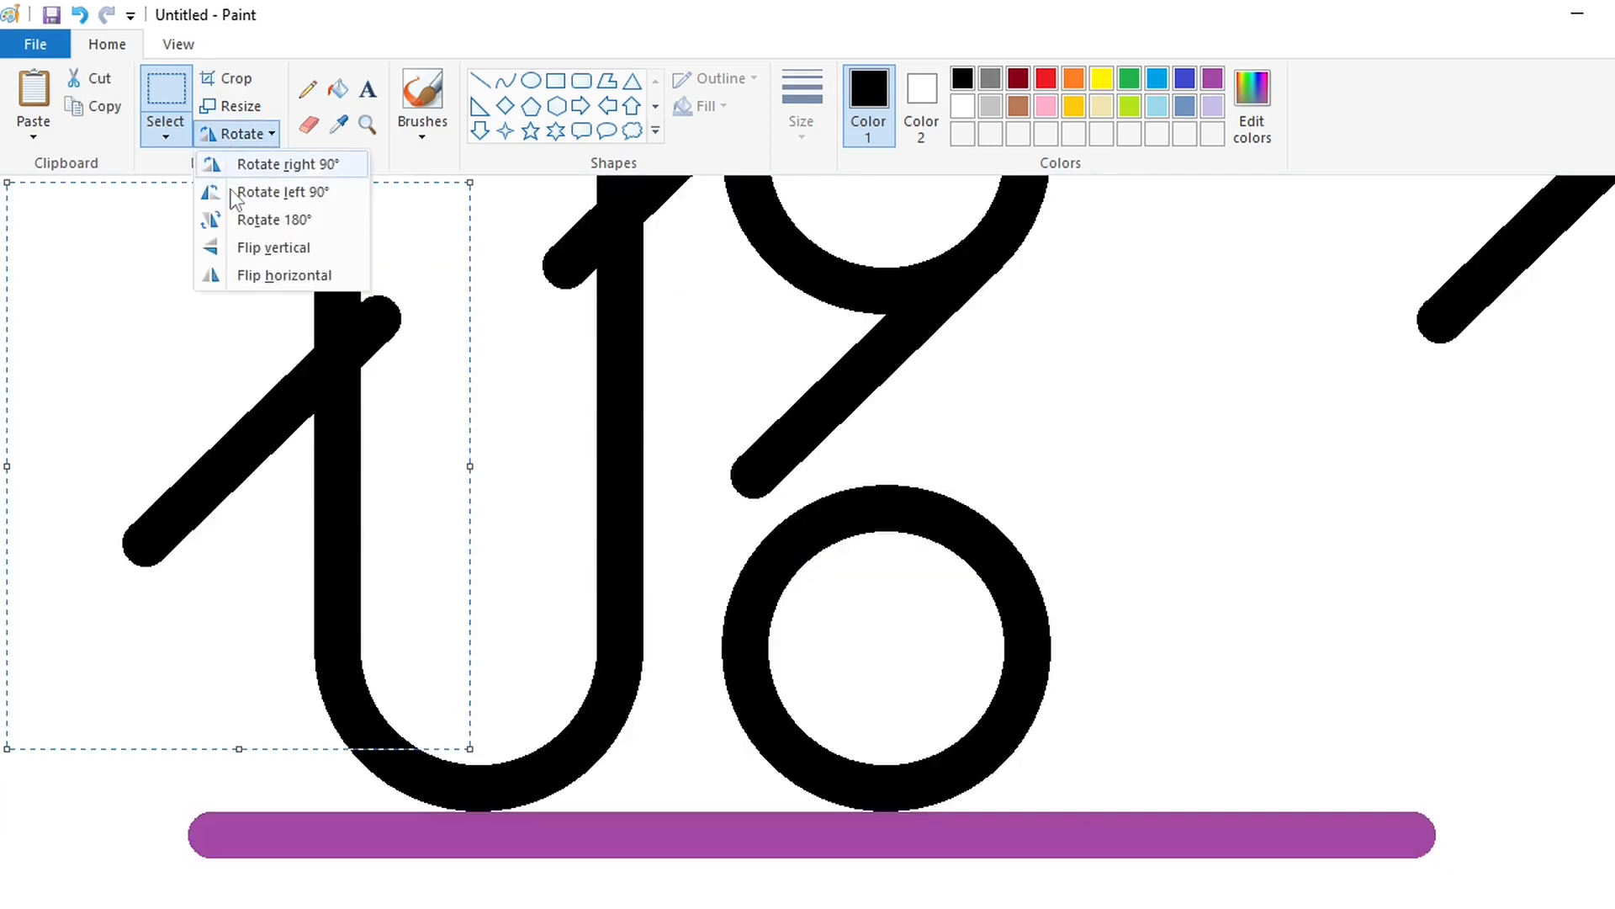
pyautogui.click(233, 191)
pyautogui.moveTo(216, 407); pyautogui.dragTo(673, 607)
# Paste one more horizontally flipped diagonal tangent to the lower ring's upper right, crossing the upper ring's lower diagonal.
pyautogui.hotkey('ctrl', 'v')
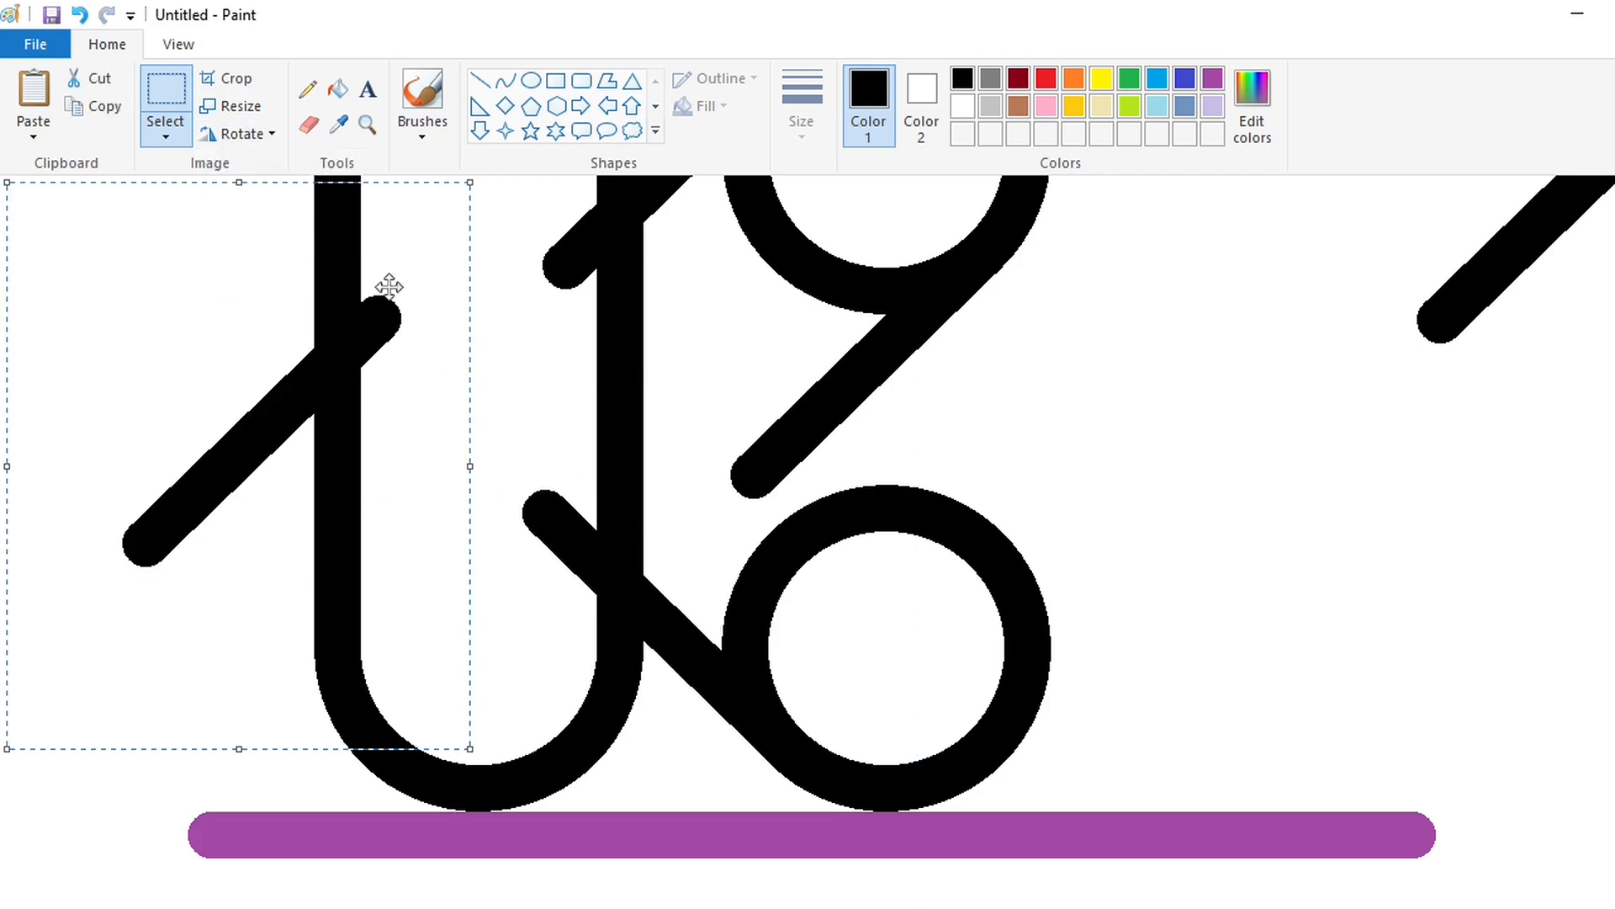
pyautogui.click(238, 133)
pyautogui.click(264, 271)
pyautogui.moveTo(226, 425); pyautogui.dragTo(884, 433)
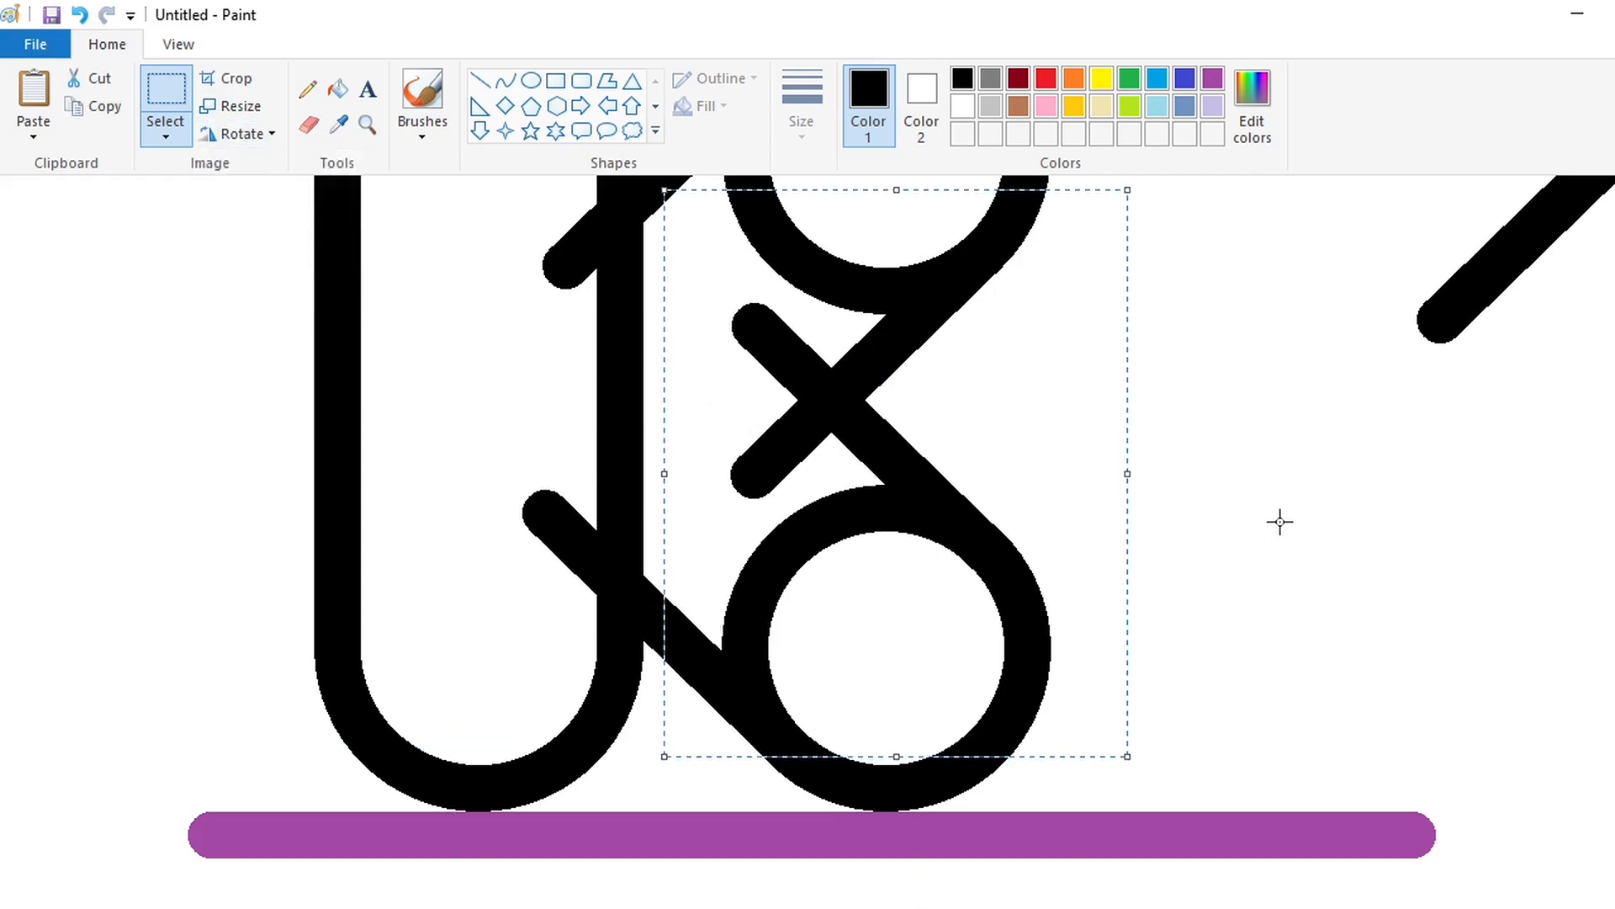
# Cut off the capsule's right middle segment and the diagonal ends inside the capsule with thinner white lines along the adjoining edges.
pyautogui.click(480, 80)
pyautogui.click(801, 105)
pyautogui.click(844, 328)
pyautogui.click(963, 105)
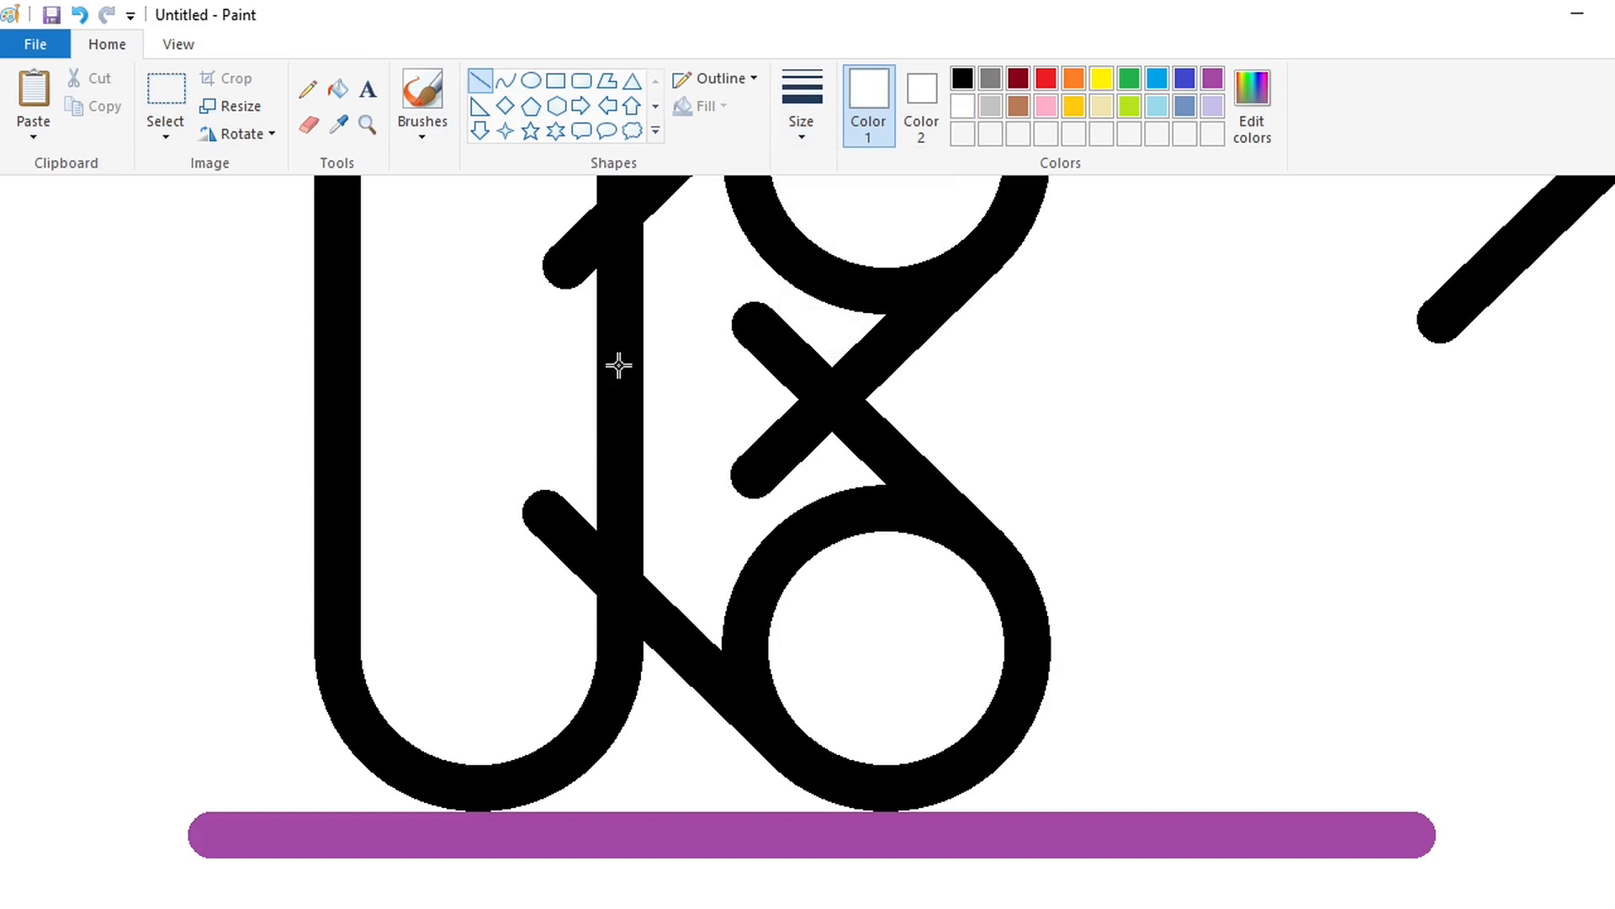
pyautogui.scroll(2, 618, 366)
pyautogui.moveTo(722, 338)
pyautogui.mouseDown()
pyautogui.moveTo(552, 479)
pyautogui.moveTo(549, 528)
pyautogui.mouseUp()
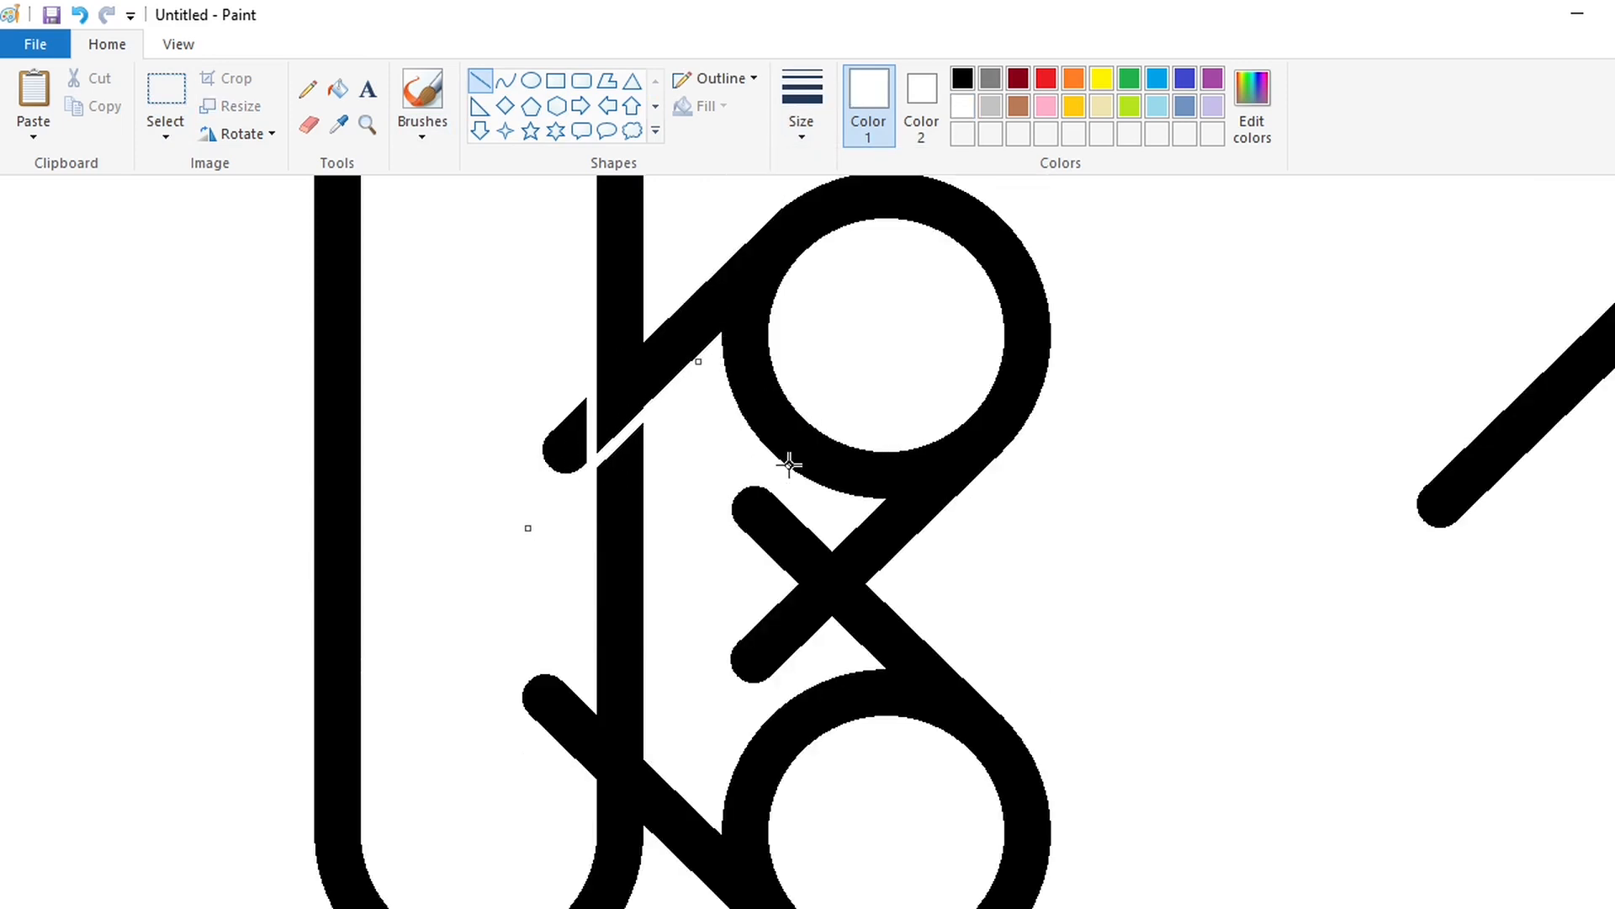
pyautogui.scroll(-4, 563, 459)
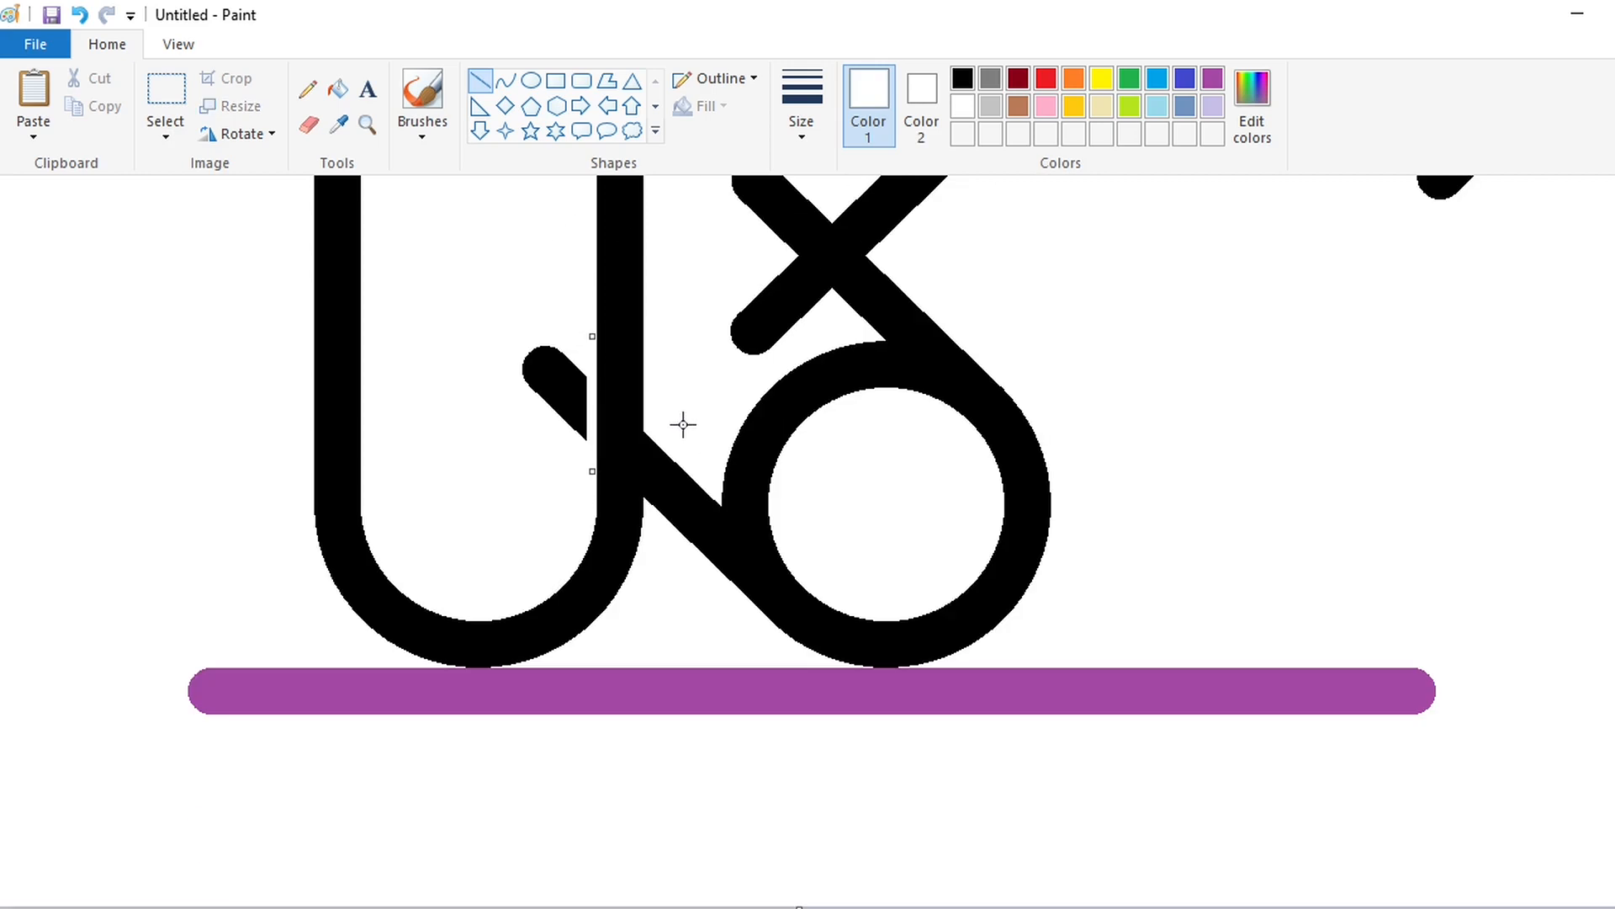
pyautogui.moveTo(689, 482)
pyautogui.mouseDown()
pyautogui.moveTo(559, 382)
pyautogui.moveTo(537, 325)
pyautogui.mouseUp()
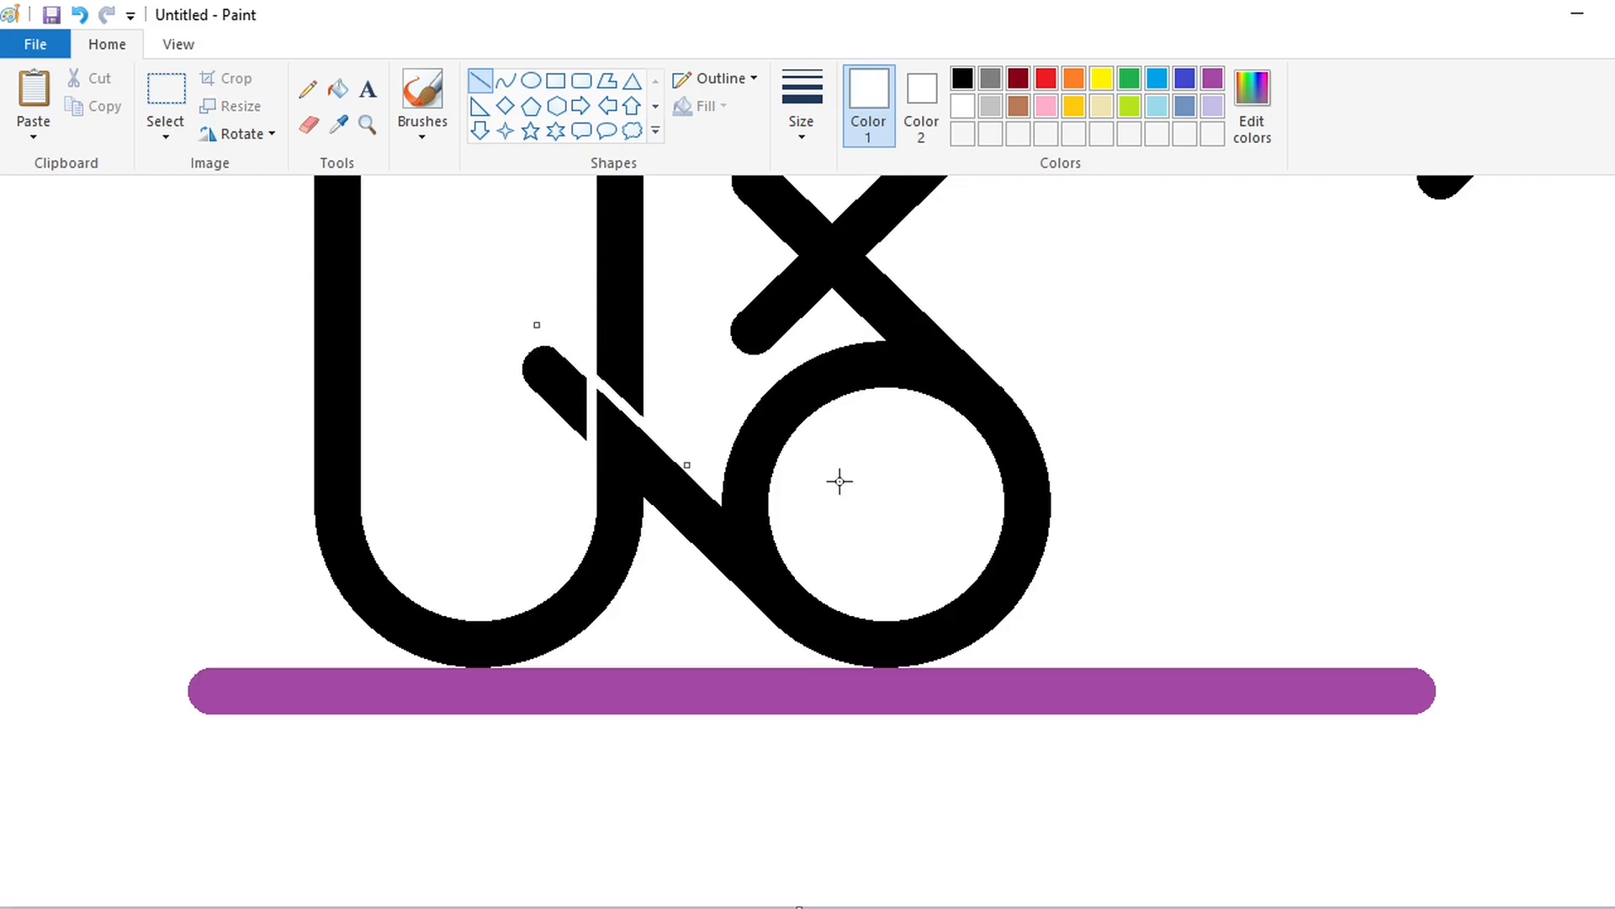
# Fill the detached capsule segment and the diagonal stubs inside the capsule with white.
pyautogui.scroll(2, 840, 481)
pyautogui.click(337, 89)
pyautogui.click(581, 451)
pyautogui.click(556, 580)
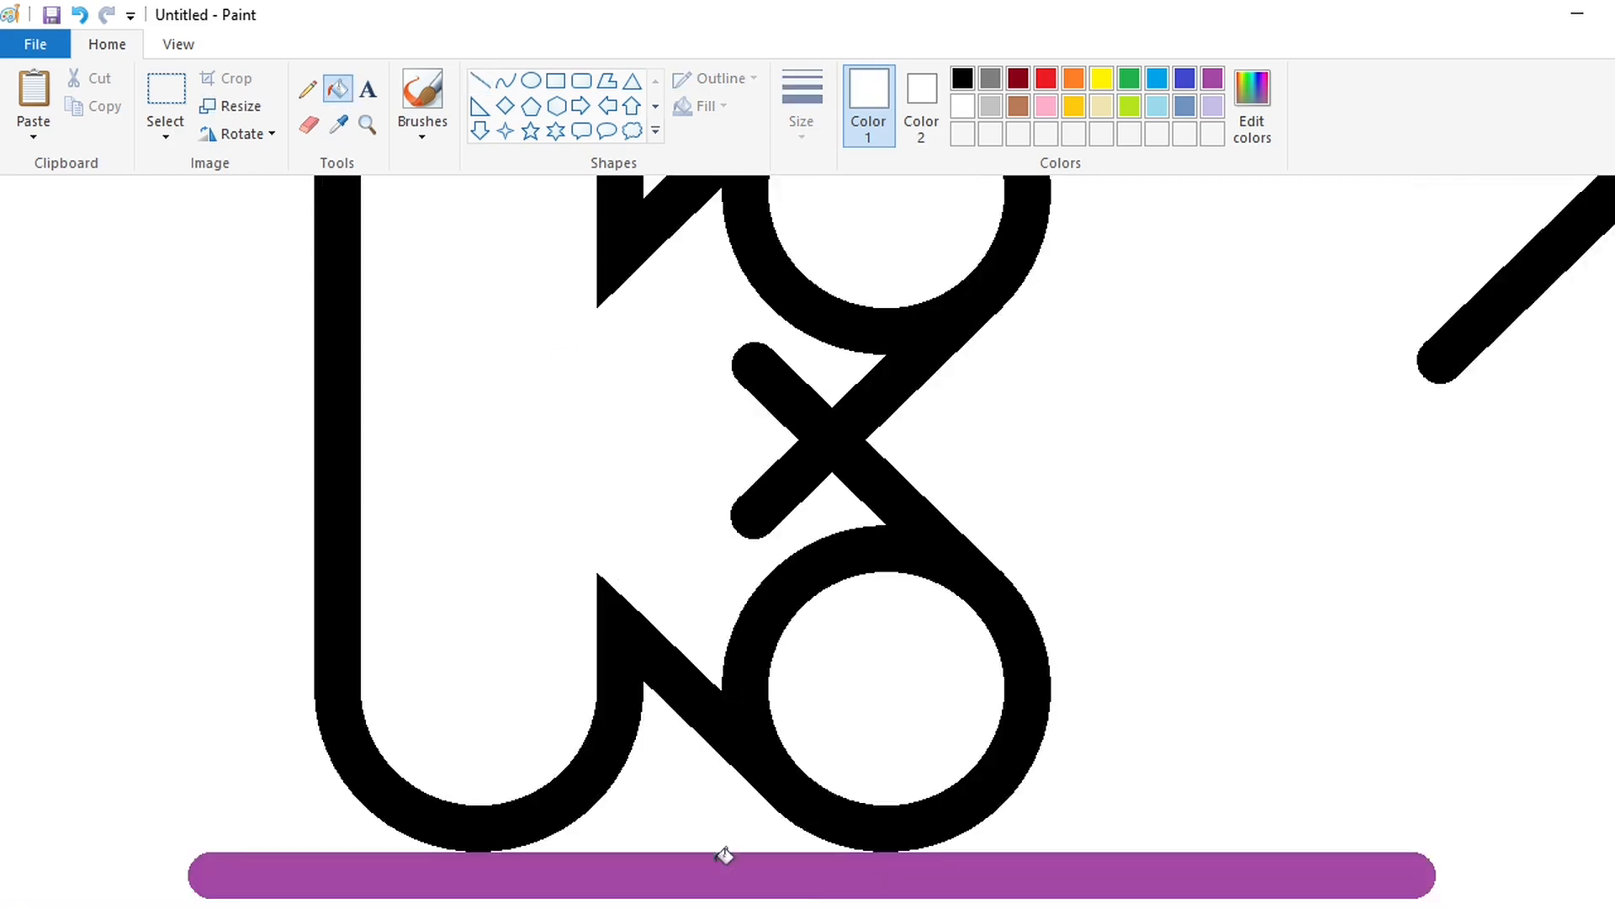
pyautogui.hscroll(1, 721, 851)
pyautogui.click(479, 81)
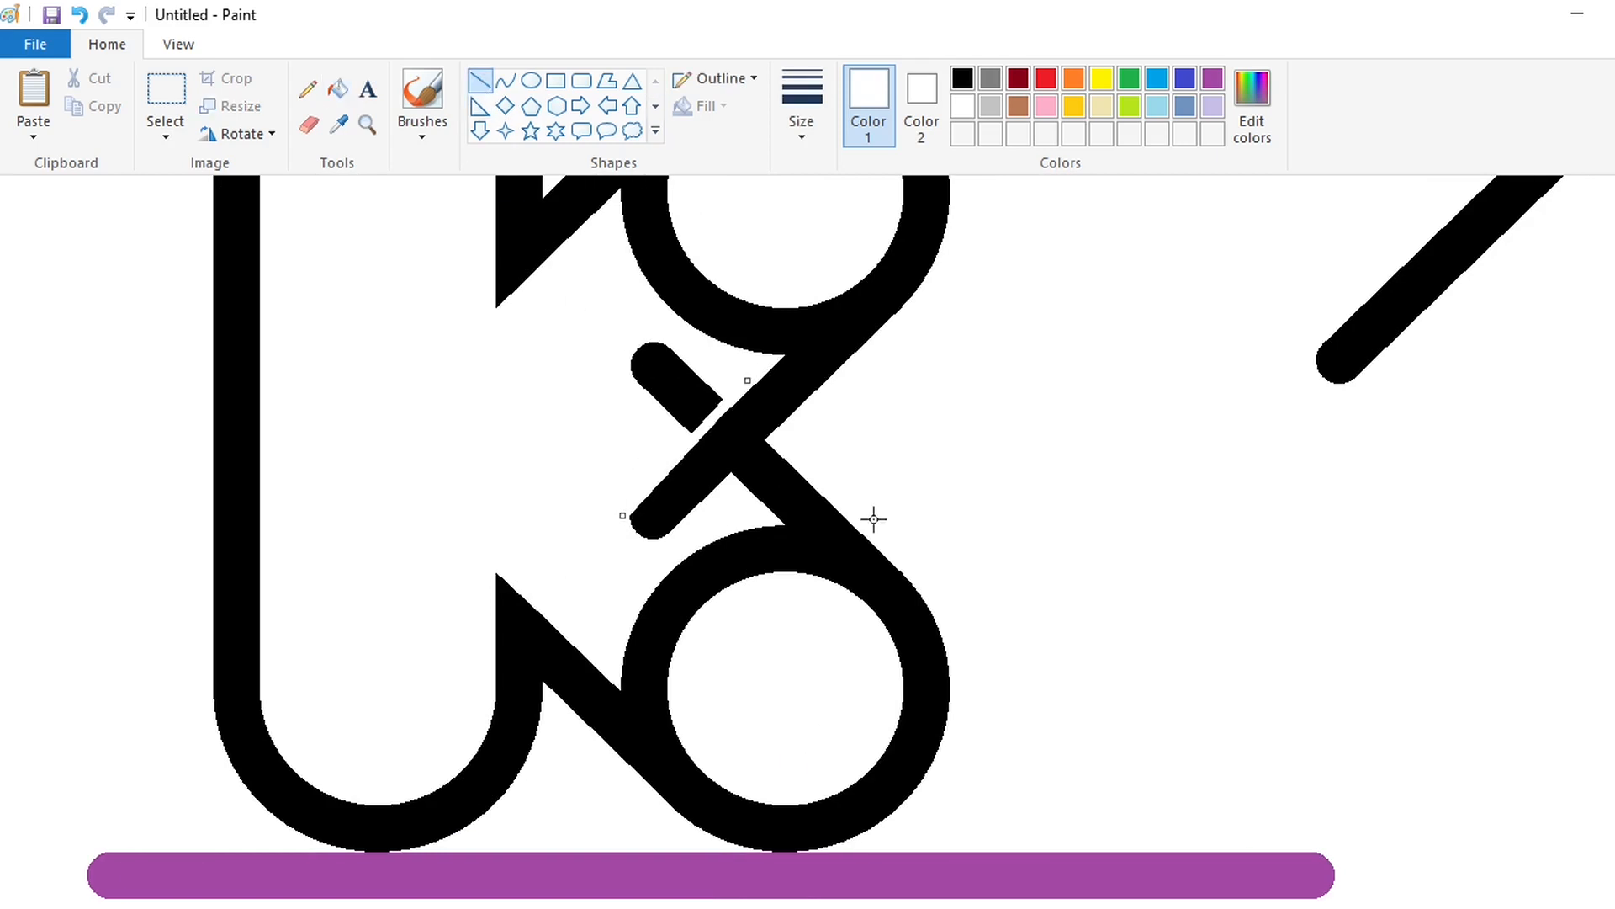
pyautogui.moveTo(755, 507)
pyautogui.mouseDown()
pyautogui.moveTo(648, 360)
pyautogui.moveTo(604, 361)
pyautogui.mouseUp()
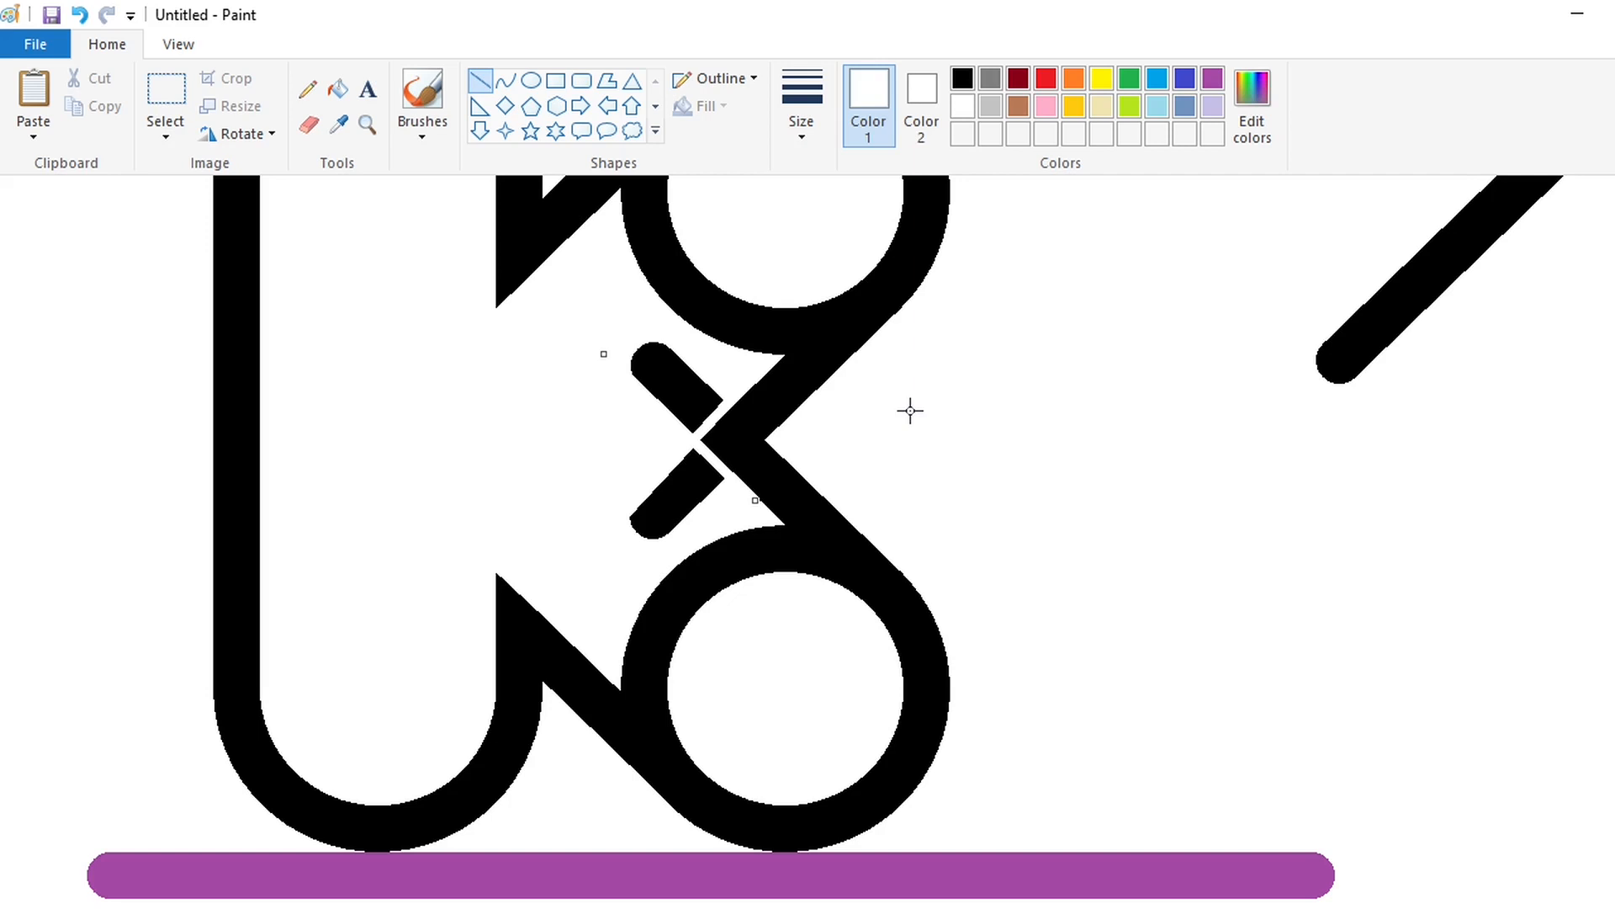
pyautogui.hotkey('ctrl', 'z')
# Separate the upper ring's left arc from the upper-left diagonal with a white line along the diagonal's lower edge.
pyautogui.scroll(2, 929, 459)
pyautogui.moveTo(718, 285)
pyautogui.mouseDown()
pyautogui.moveTo(418, 548)
pyautogui.moveTo(403, 595)
pyautogui.mouseUp()
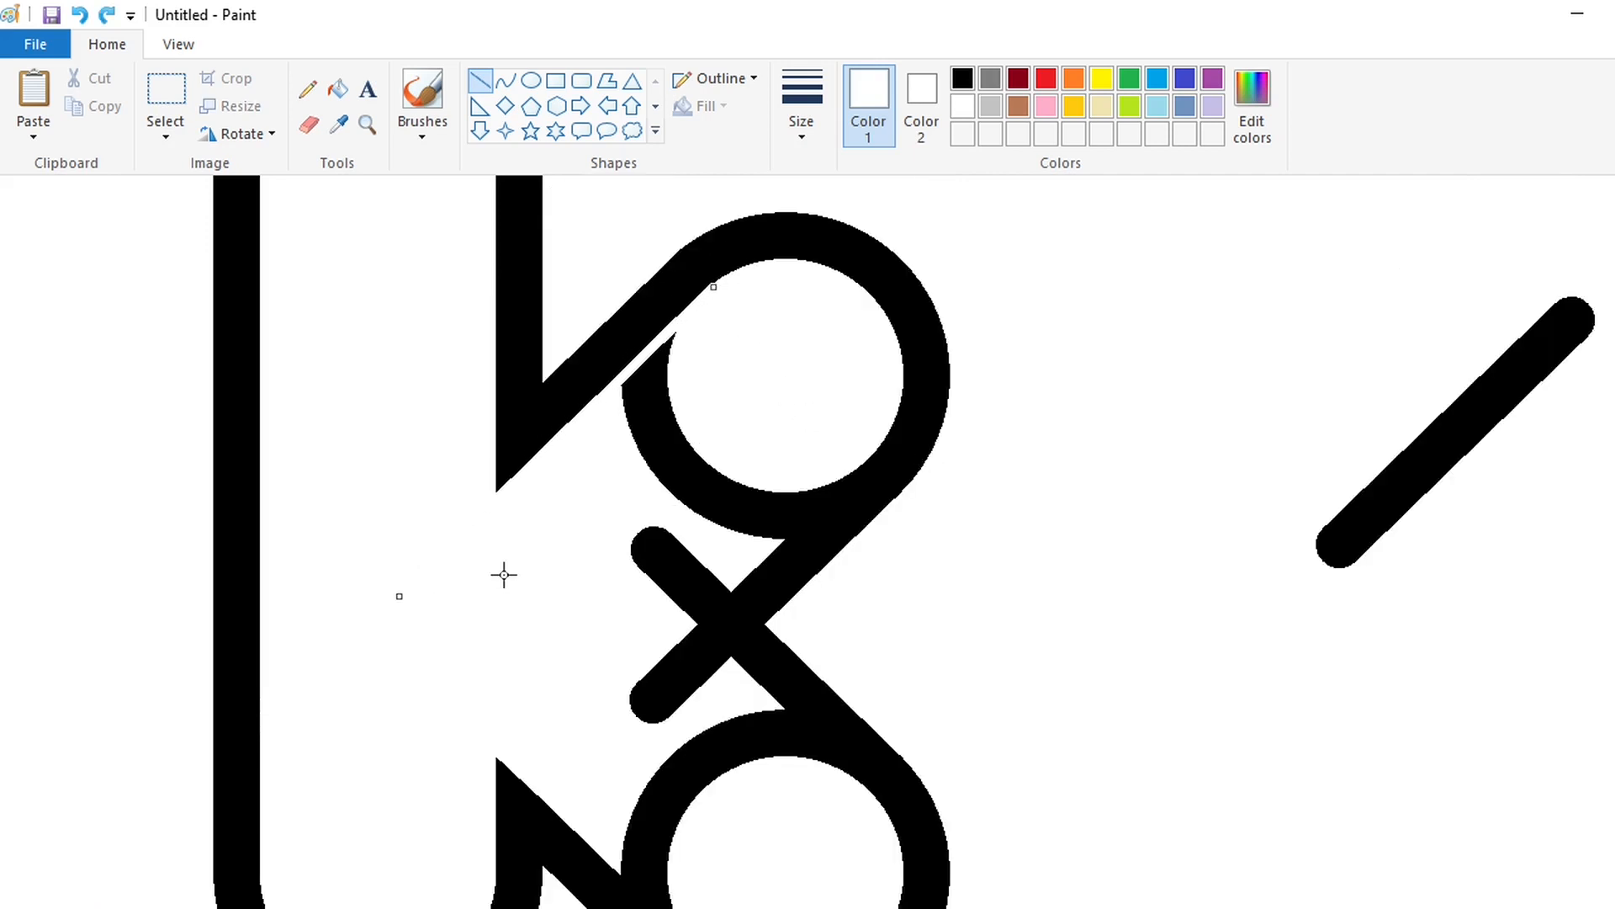
pyautogui.hotkey('ctrl', 'z')
pyautogui.moveTo(698, 287); pyautogui.dragTo(367, 601)
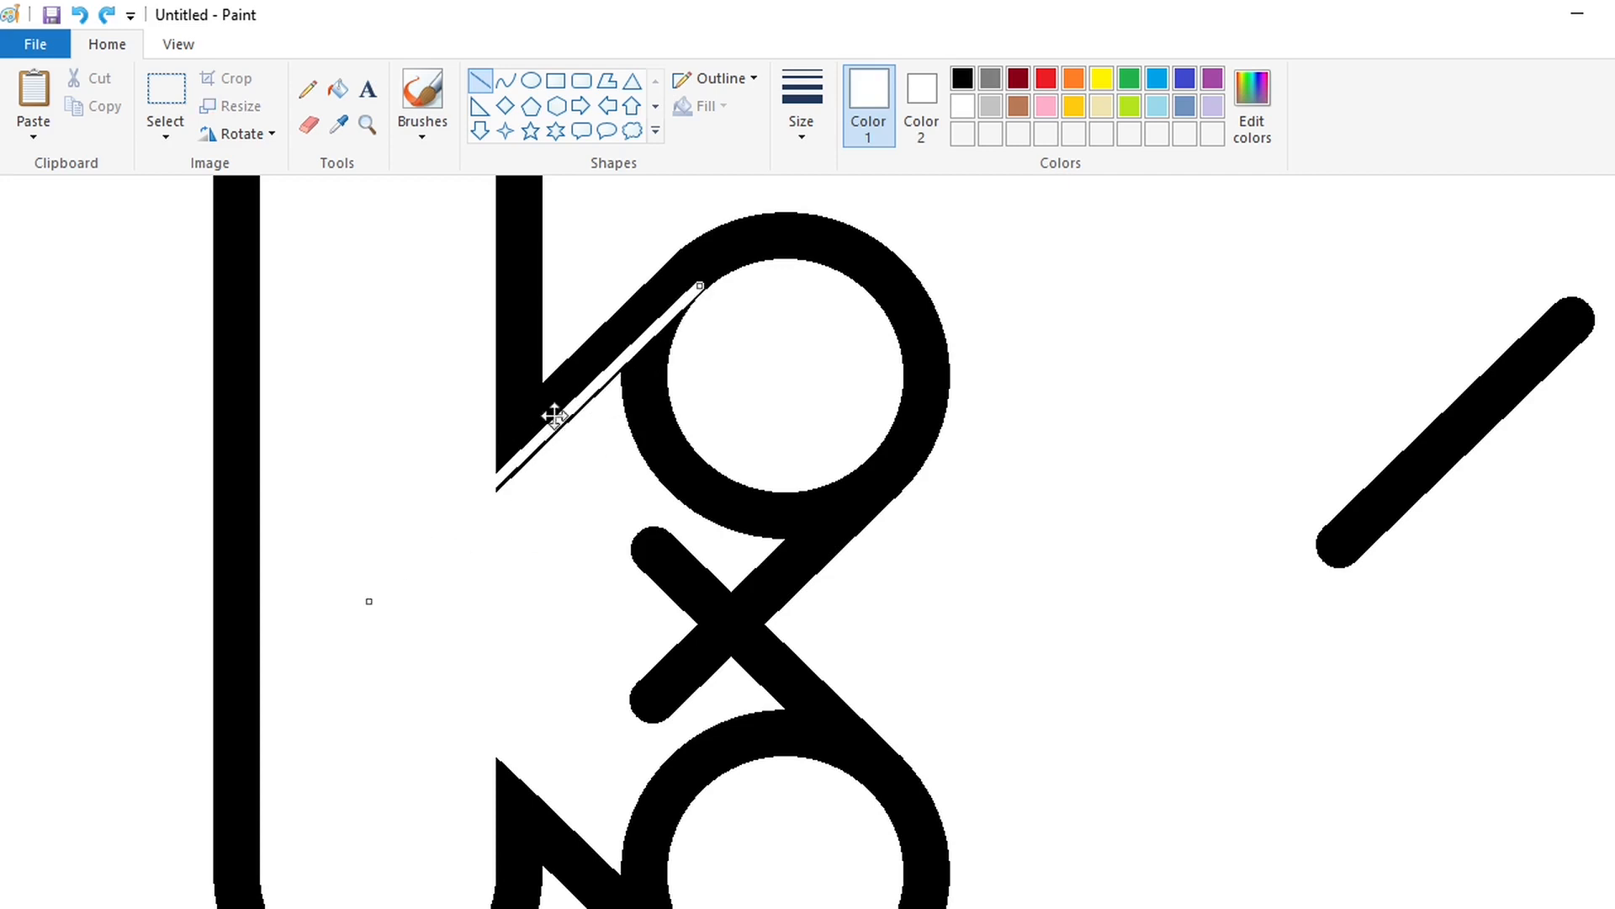
pyautogui.moveTo(556, 415); pyautogui.dragTo(567, 439)
pyautogui.press('Up')
pyautogui.press('Up')
pyautogui.press('Up')
pyautogui.press('Up')
pyautogui.press('Up')
pyautogui.press('Up')
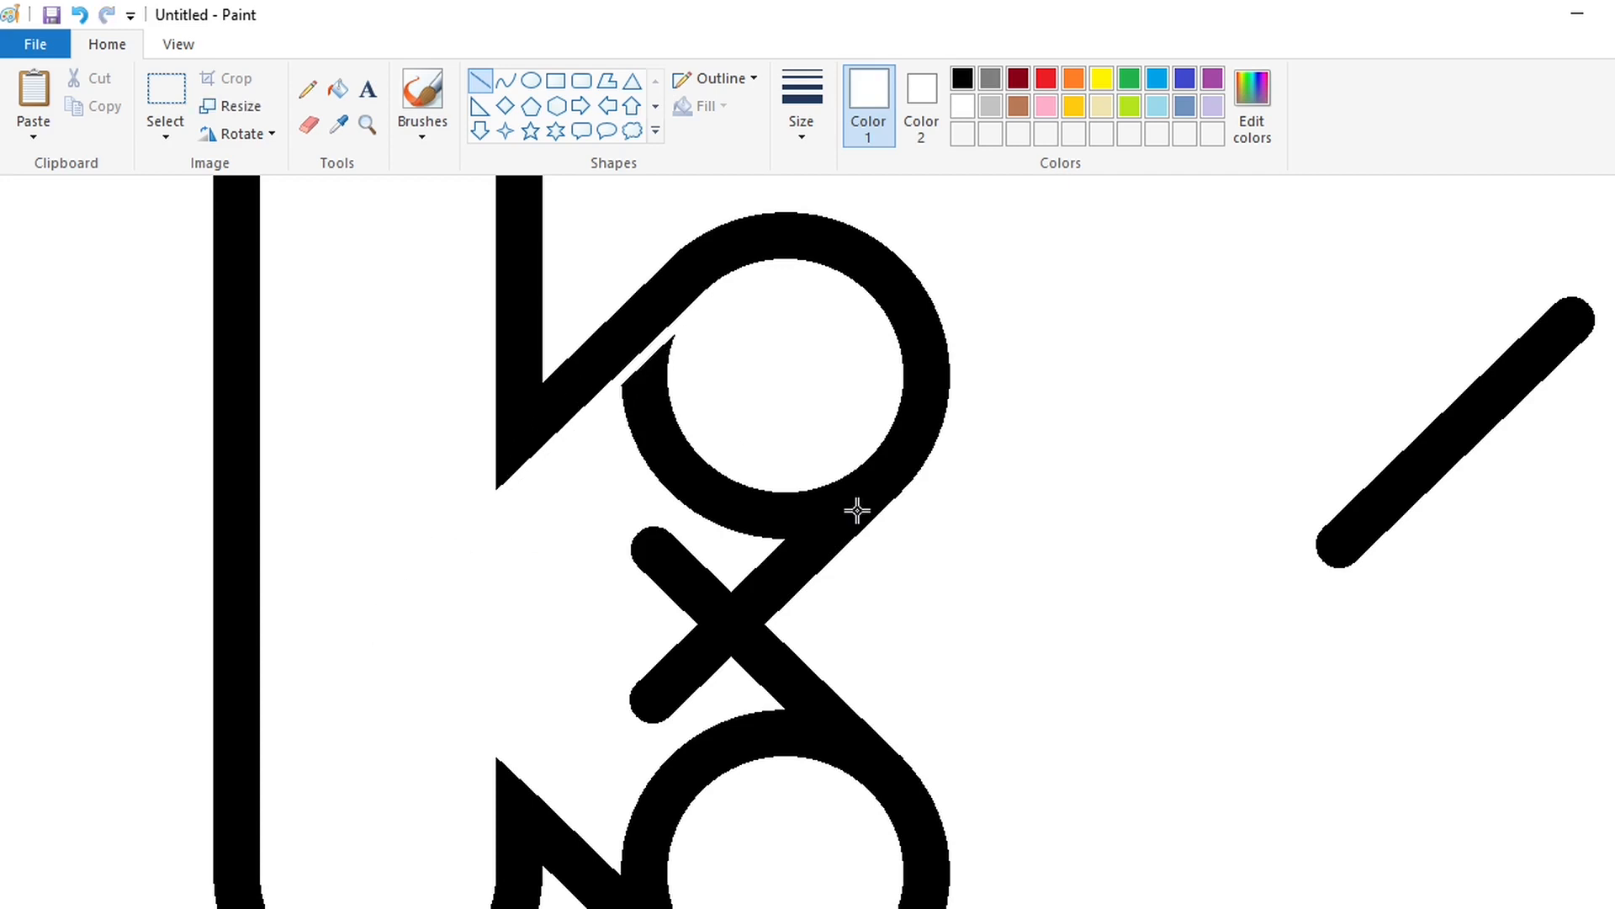
# Cut the upper ring's bottom arc and the crossing stub free with a white line along the upper edge of that ring's lower diagonal.
pyautogui.moveTo(877, 499)
pyautogui.mouseDown()
pyautogui.moveTo(592, 779)
pyautogui.moveTo(631, 663)
pyautogui.mouseUp()
pyautogui.press('Down')
pyautogui.press('Down')
pyautogui.press('Down')
pyautogui.press('Down')
pyautogui.press('Down')
pyautogui.press('Down')
pyautogui.press('Down')
pyautogui.press('Down')
pyautogui.press('Down')
pyautogui.press('Down')
pyautogui.press('Down')
pyautogui.press('Down')
pyautogui.press('Down')
pyautogui.press('Down')
pyautogui.press('Down')
pyautogui.press('Down')
pyautogui.press('Down')
pyautogui.press('Down')
pyautogui.press('Down')
pyautogui.press('Down')
pyautogui.press('Down')
pyautogui.press('Down')
pyautogui.press('Down')
pyautogui.press('Down')
pyautogui.press('Down')
pyautogui.press('Down')
pyautogui.press('Down')
pyautogui.press('Down')
pyautogui.press('Down')
pyautogui.press('Down')
pyautogui.press('Down')
pyautogui.press('Down')
pyautogui.press('Down')
pyautogui.press('Down')
pyautogui.press('Down')
pyautogui.press('Down')
pyautogui.press('Down')
pyautogui.press('Down')
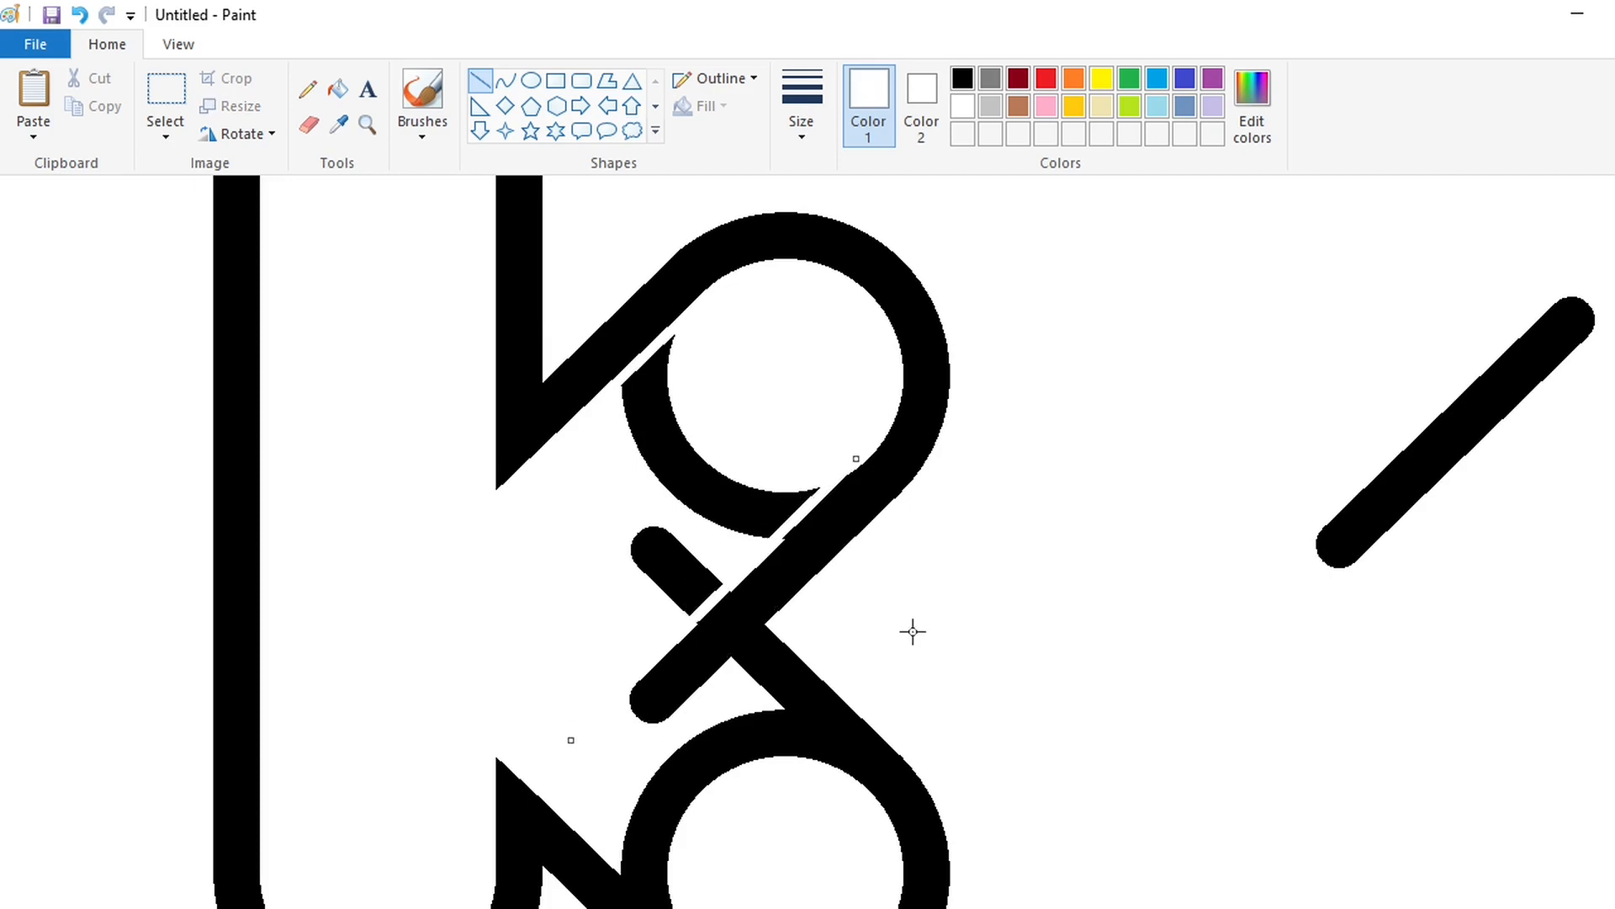
# Cut the lower ring's left arc free with a white line along the upper edge of the lower-left diagonal.
pyautogui.scroll(-3, 913, 632)
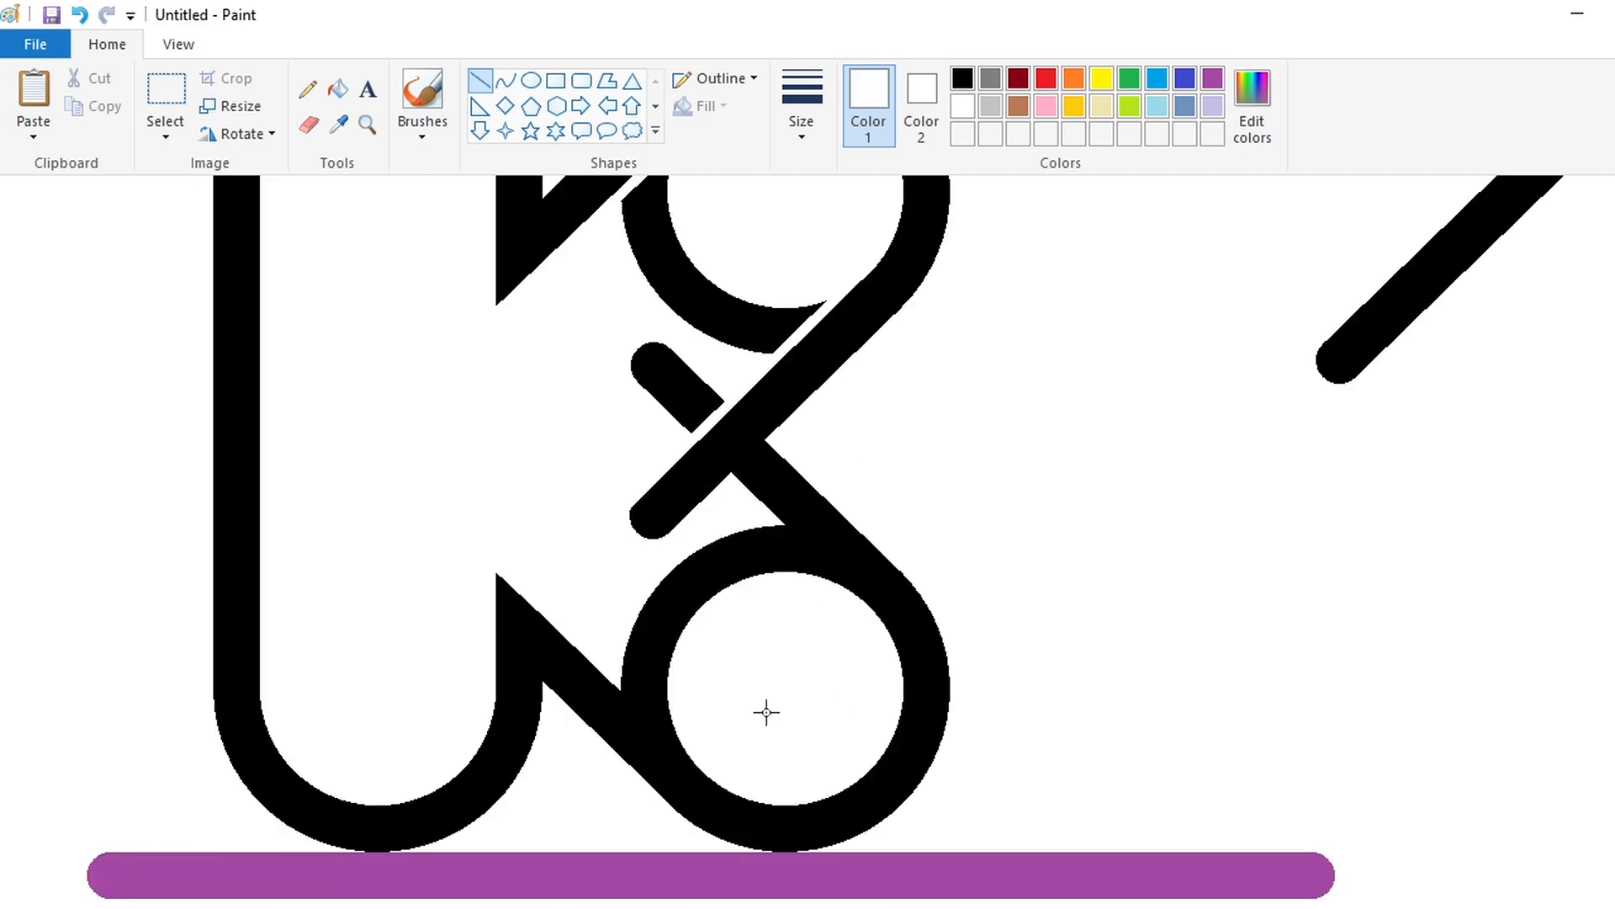
pyautogui.moveTo(658, 788); pyautogui.dragTo(420, 553)
pyautogui.moveTo(549, 678); pyautogui.dragTo(606, 650)
pyautogui.press('Down')
pyautogui.press('Down')
pyautogui.press('Down')
pyautogui.press('Down')
pyautogui.press('Down')
pyautogui.press('Down')
pyautogui.press('Down')
pyautogui.press('Down')
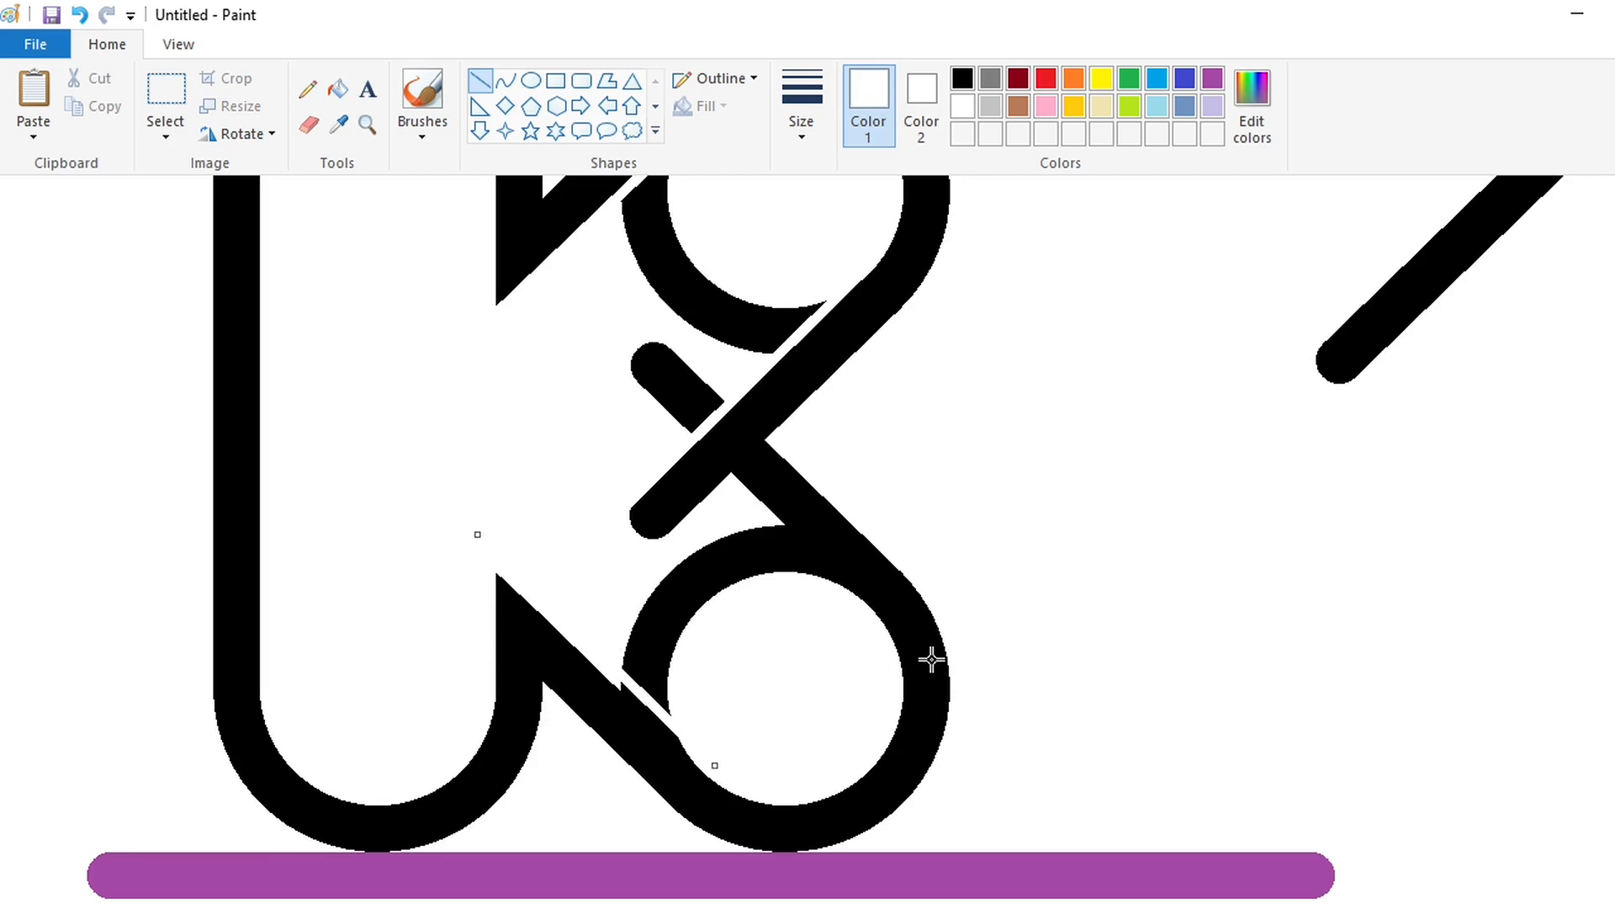
pyautogui.moveTo(890, 577); pyautogui.dragTo(558, 249)
pyautogui.moveTo(721, 422); pyautogui.dragTo(686, 475)
pyautogui.press('Up')
pyautogui.press('Up')
pyautogui.press('Up')
pyautogui.press('Up')
pyautogui.press('Up')
pyautogui.press('Up')
pyautogui.press('Up')
pyautogui.press('Up')
pyautogui.press('Up')
pyautogui.press('Up')
pyautogui.press('Up')
pyautogui.press('Up')
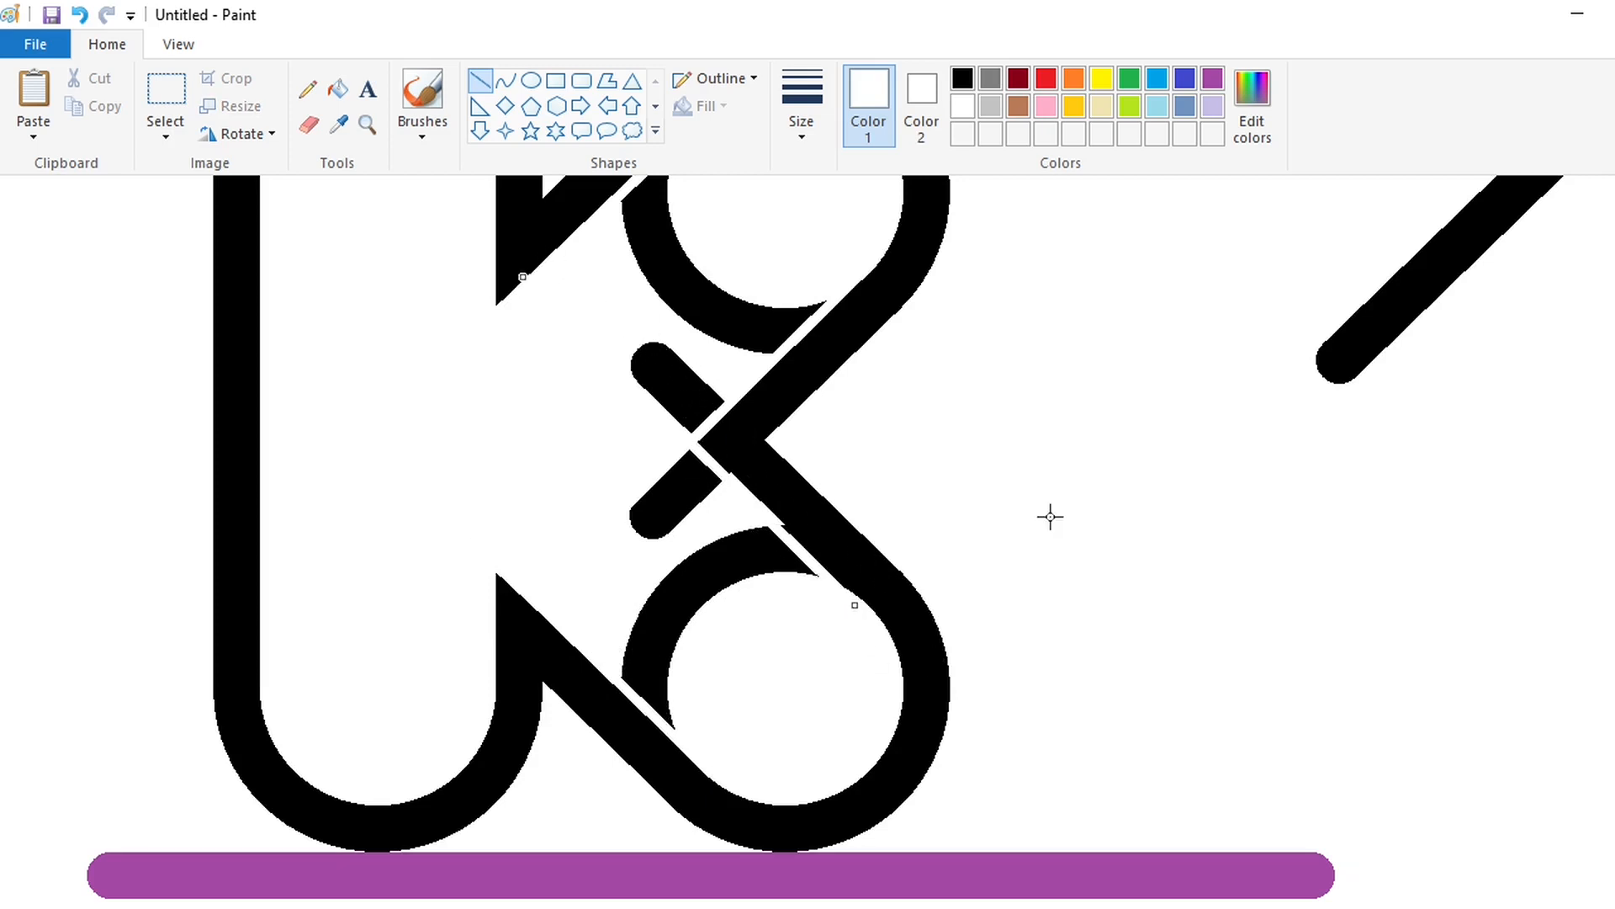
pyautogui.click(338, 89)
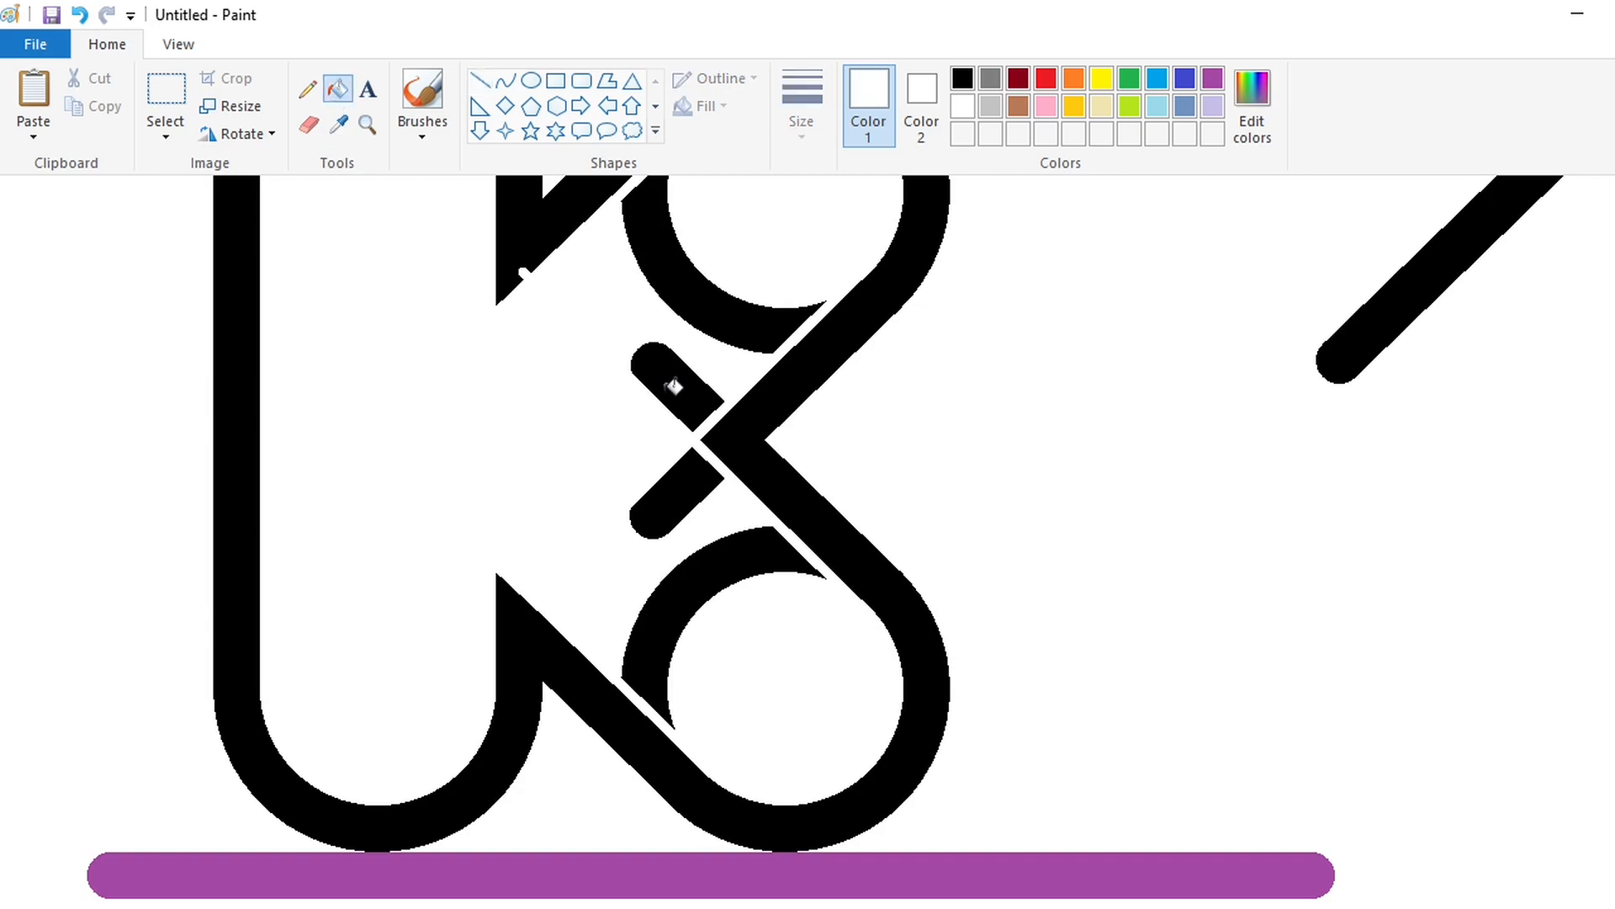
pyautogui.hotkey('ctrl', 'z')
# Draw a shorter white line along the lower edge of the lower ring's upper-right diagonal, separating the ring's arc and the crossing stub without touching the upper-left diagonal.
pyautogui.moveTo(838, 527); pyautogui.dragTo(614, 303)
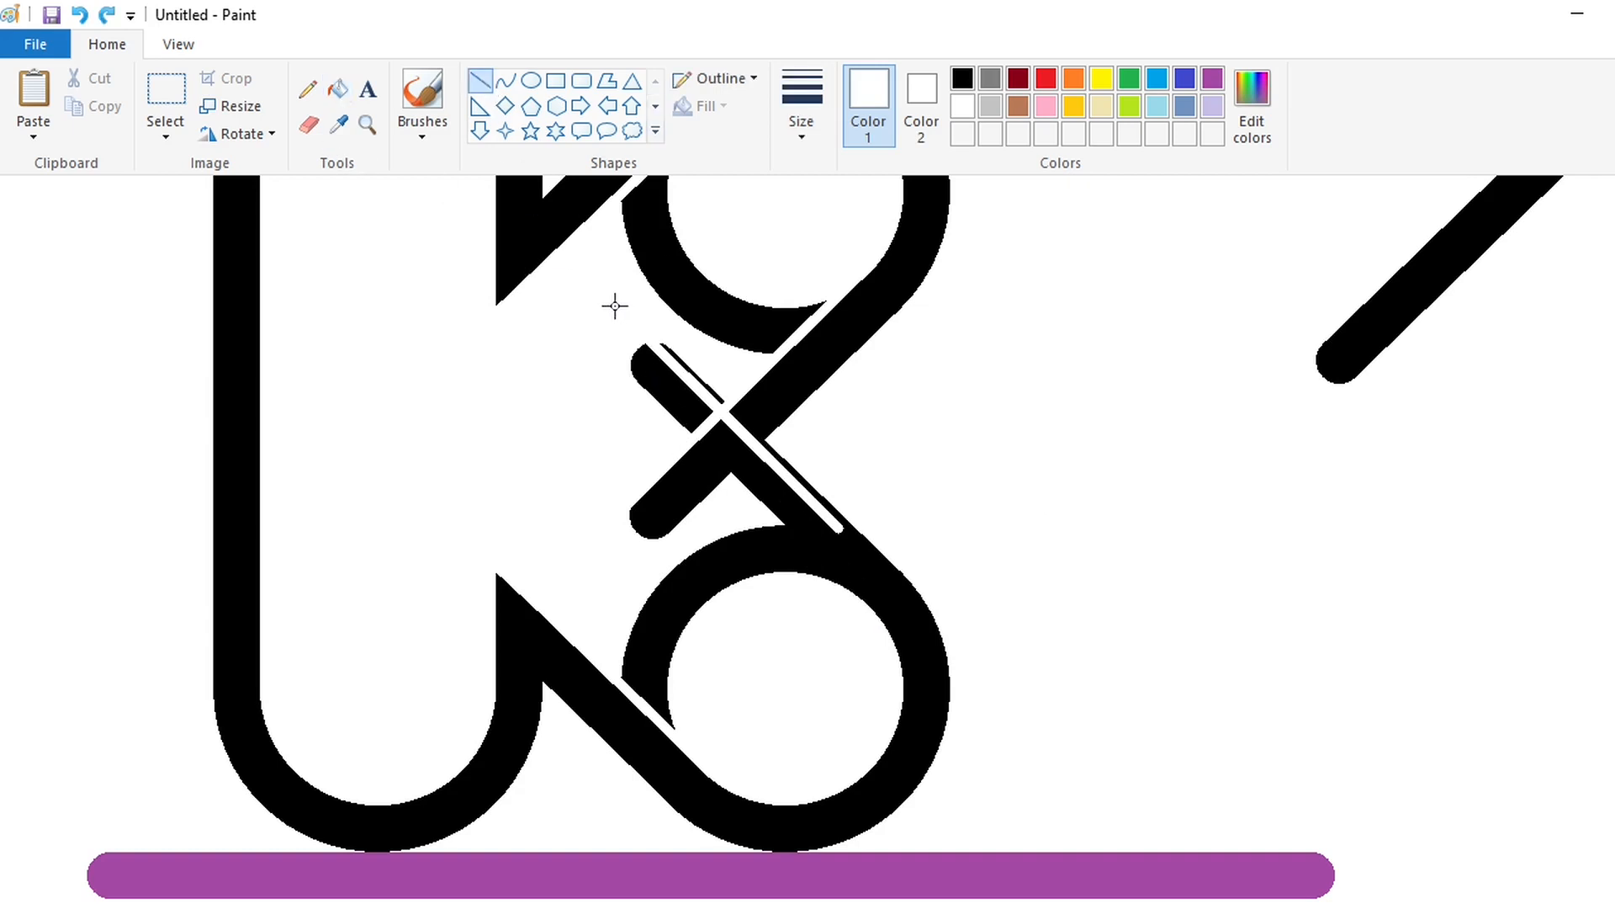
pyautogui.moveTo(734, 426)
pyautogui.mouseDown()
pyautogui.moveTo(771, 559)
pyautogui.moveTo(778, 544)
pyautogui.mouseUp()
pyautogui.press('Left')
pyautogui.press('Left')
pyautogui.press('Left')
pyautogui.press('Left')
pyautogui.press('Left')
pyautogui.press('Left')
pyautogui.press('Left')
pyautogui.press('Left')
pyautogui.press('Left')
pyautogui.press('Left')
pyautogui.press('Left')
pyautogui.press('Left')
pyautogui.press('Up')
pyautogui.press('Up')
pyautogui.press('Up')
pyautogui.press('Up')
pyautogui.press('Up')
pyautogui.press('Up')
pyautogui.press('Up')
pyautogui.press('Up')
pyautogui.press('Up')
pyautogui.press('Up')
pyautogui.press('Up')
pyautogui.press('Up')
pyautogui.press('Up')
pyautogui.press('Up')
pyautogui.press('Up')
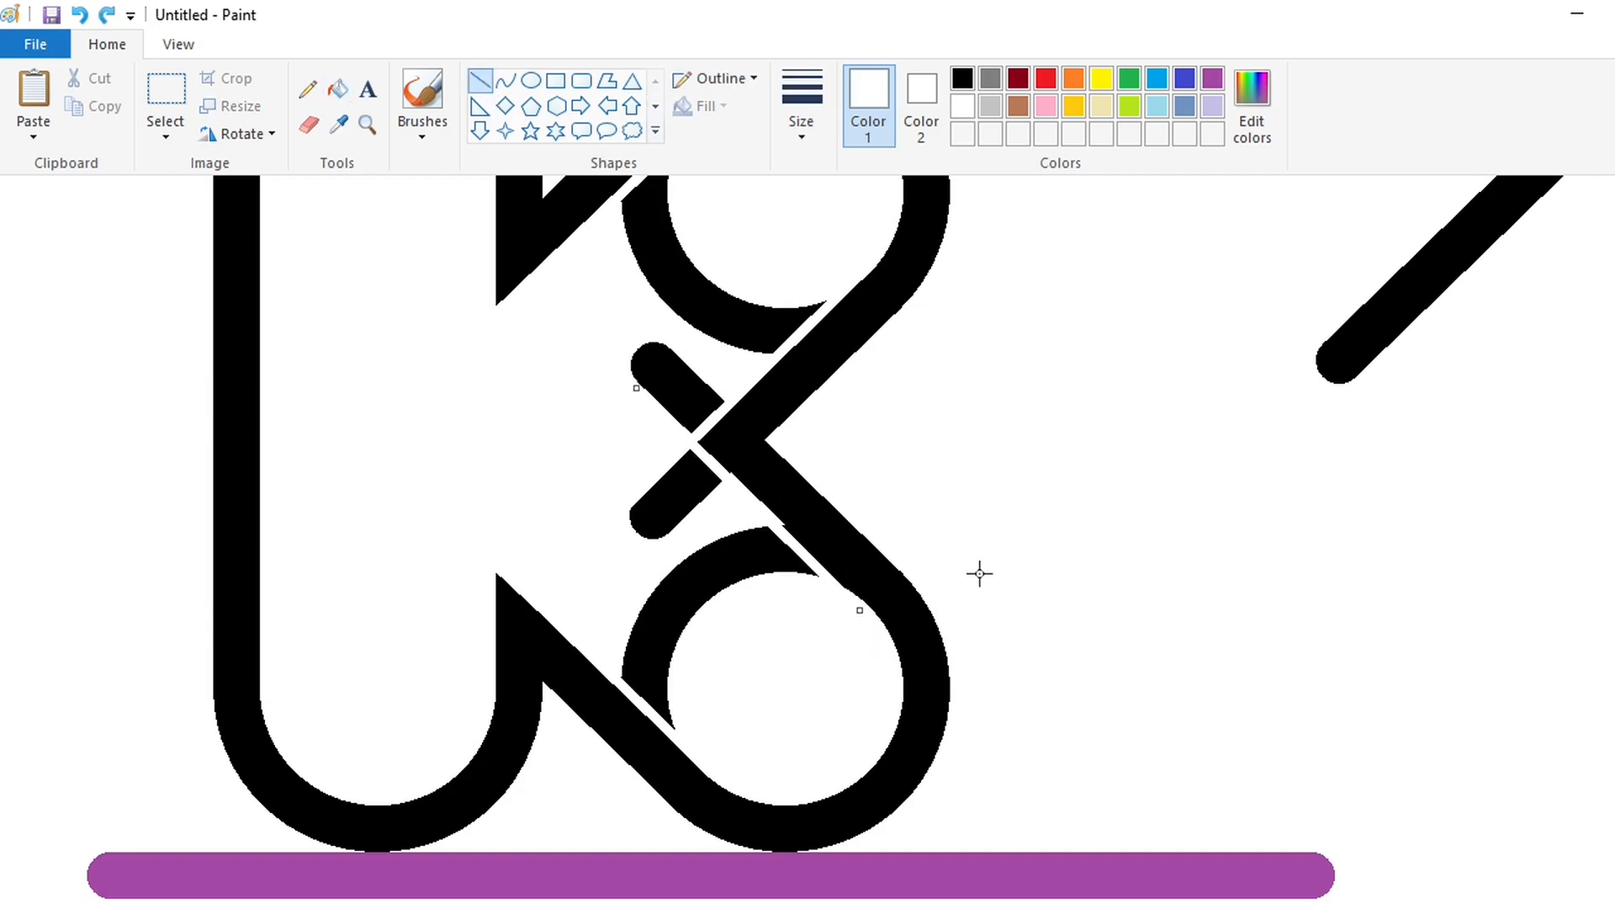
# Fill the two detached diagonal stubs and the inner arcs of both rings with white.
pyautogui.click(337, 89)
pyautogui.click(674, 380)
pyautogui.click(676, 494)
pyautogui.click(719, 316)
pyautogui.click(723, 568)
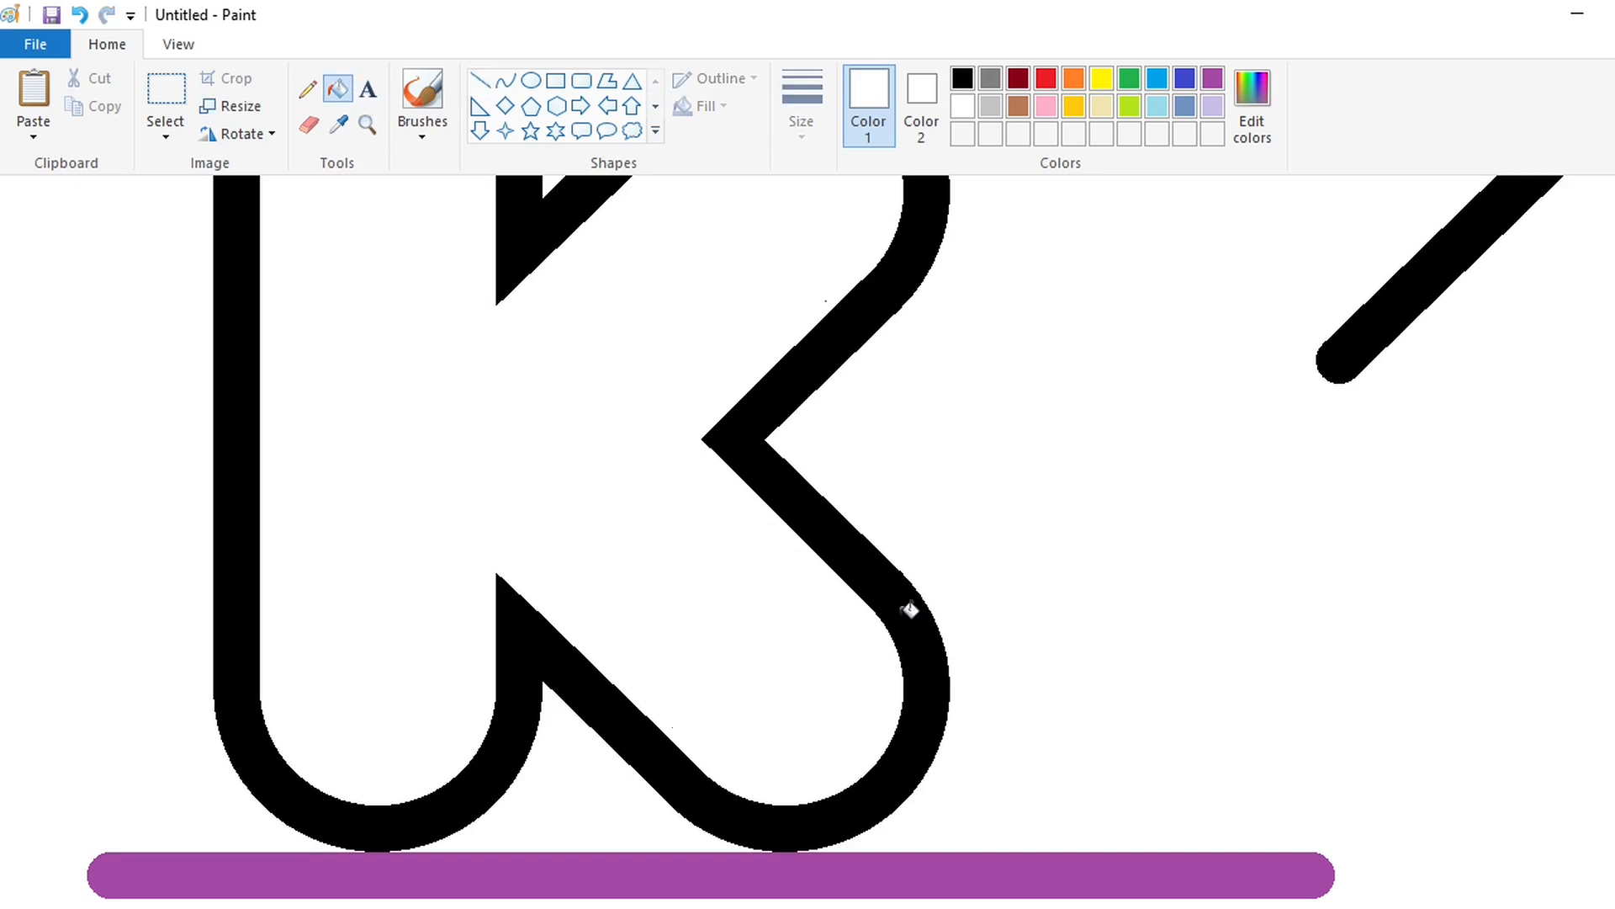
# Fill the spare diagonal line, the purple base line and the remaining leftover beside the letter with white.
pyautogui.scroll(-1, 1293, 750)
pyautogui.click(1219, 477)
pyautogui.click(1038, 791)
pyautogui.click(212, 389)
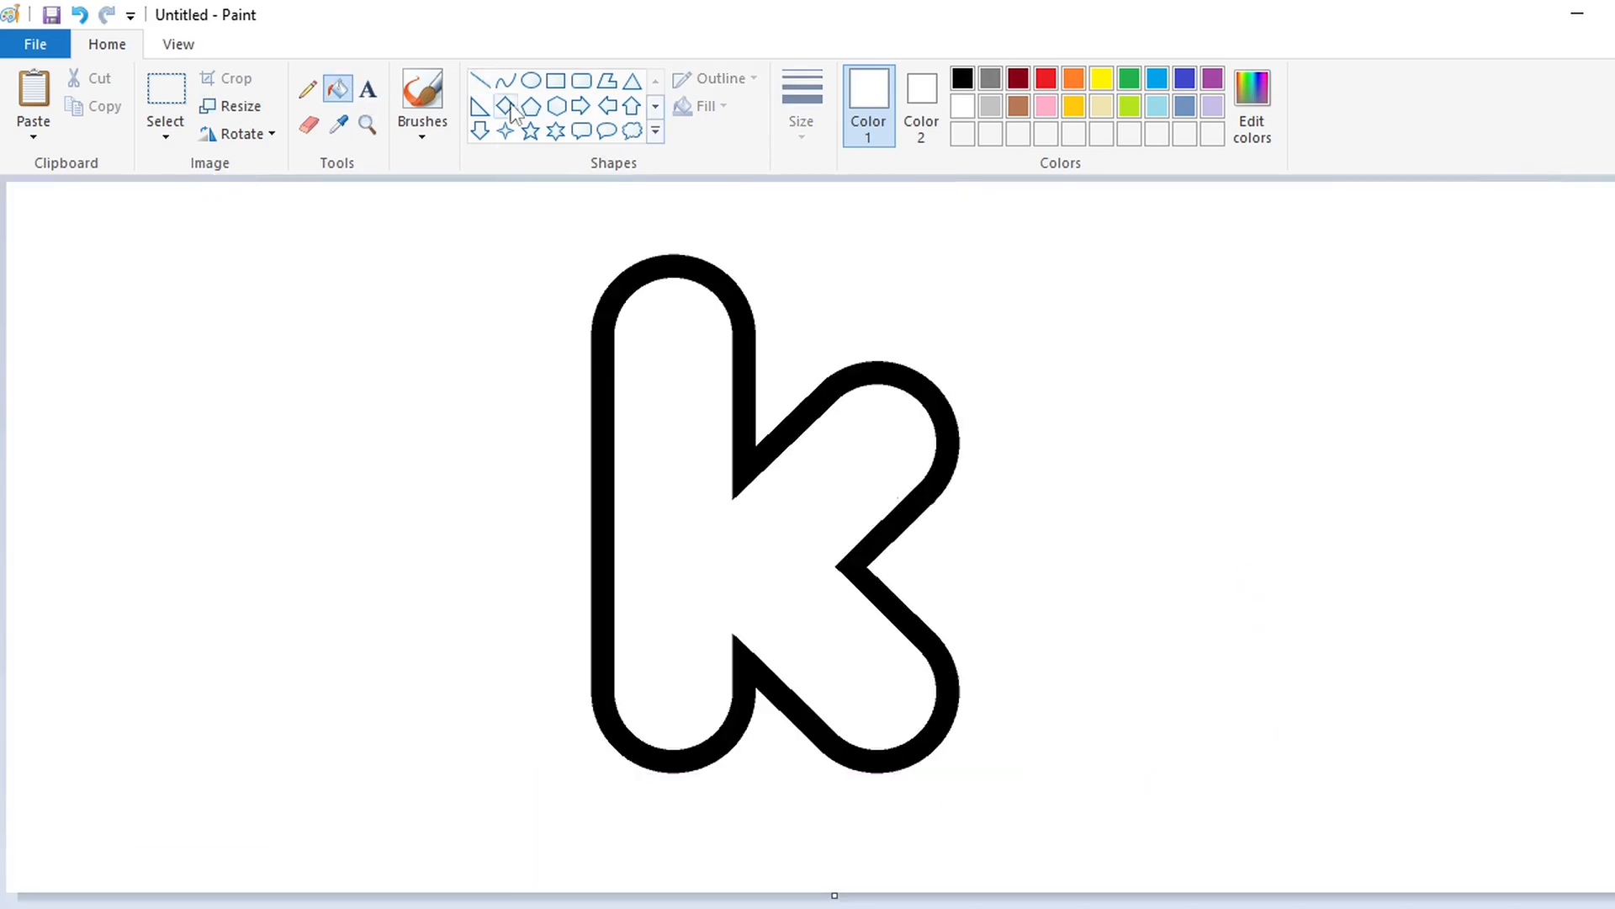
# Draw a circle with a thin black outline across the middle of the letter's left stem.
pyautogui.click(531, 80)
pyautogui.click(962, 79)
pyautogui.moveTo(485, 333); pyautogui.dragTo(671, 522)
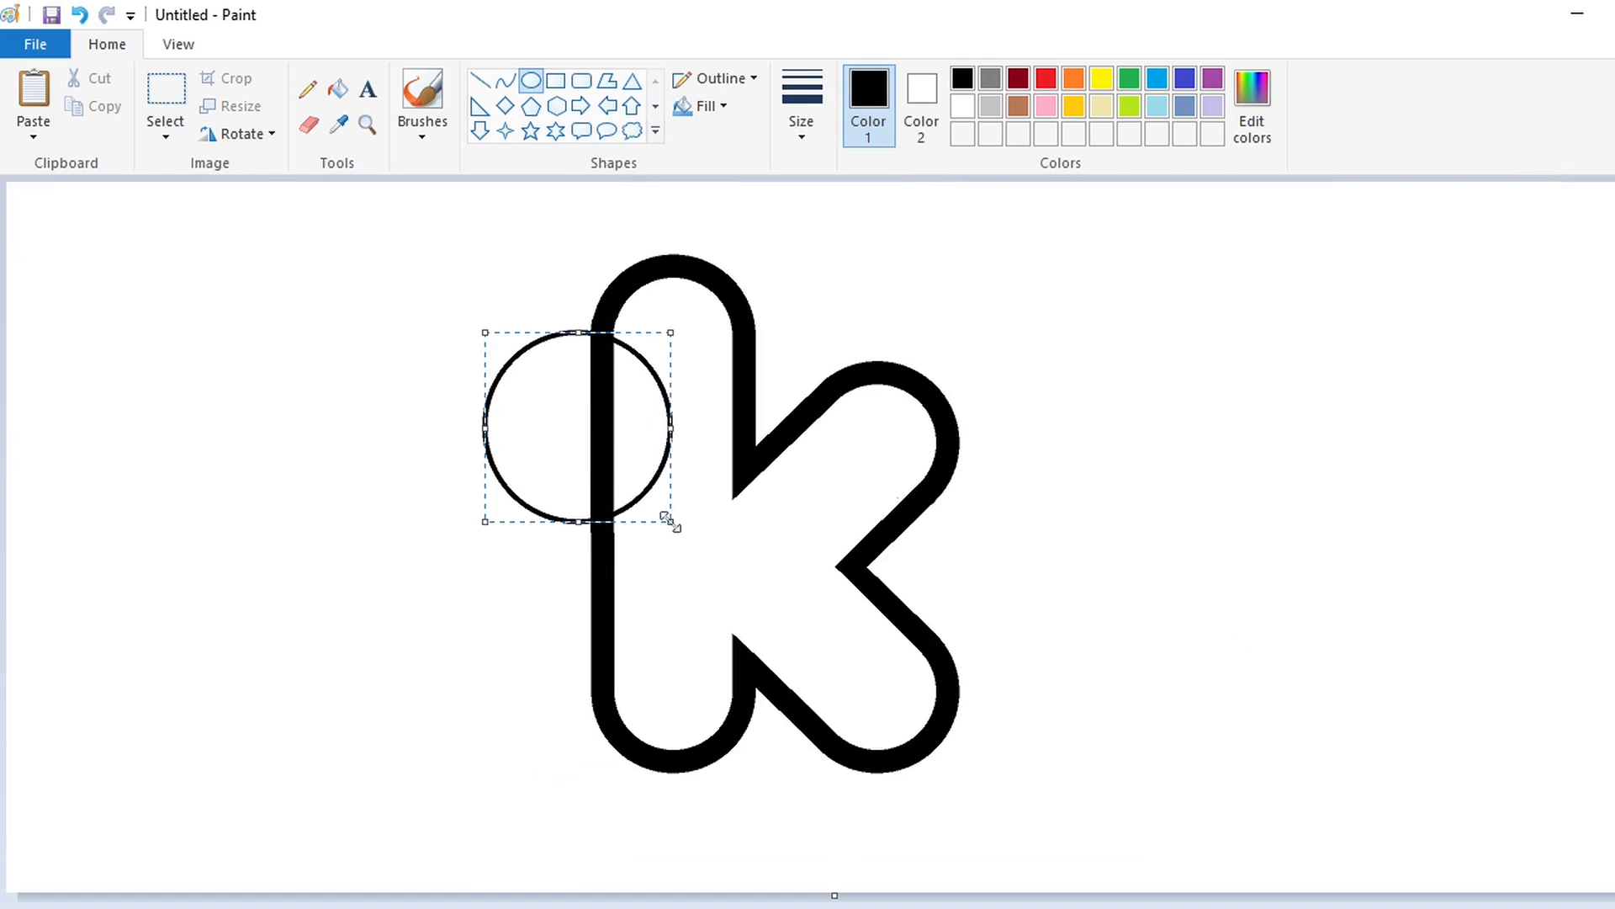
pyautogui.hotkey('ctrl', 'z')
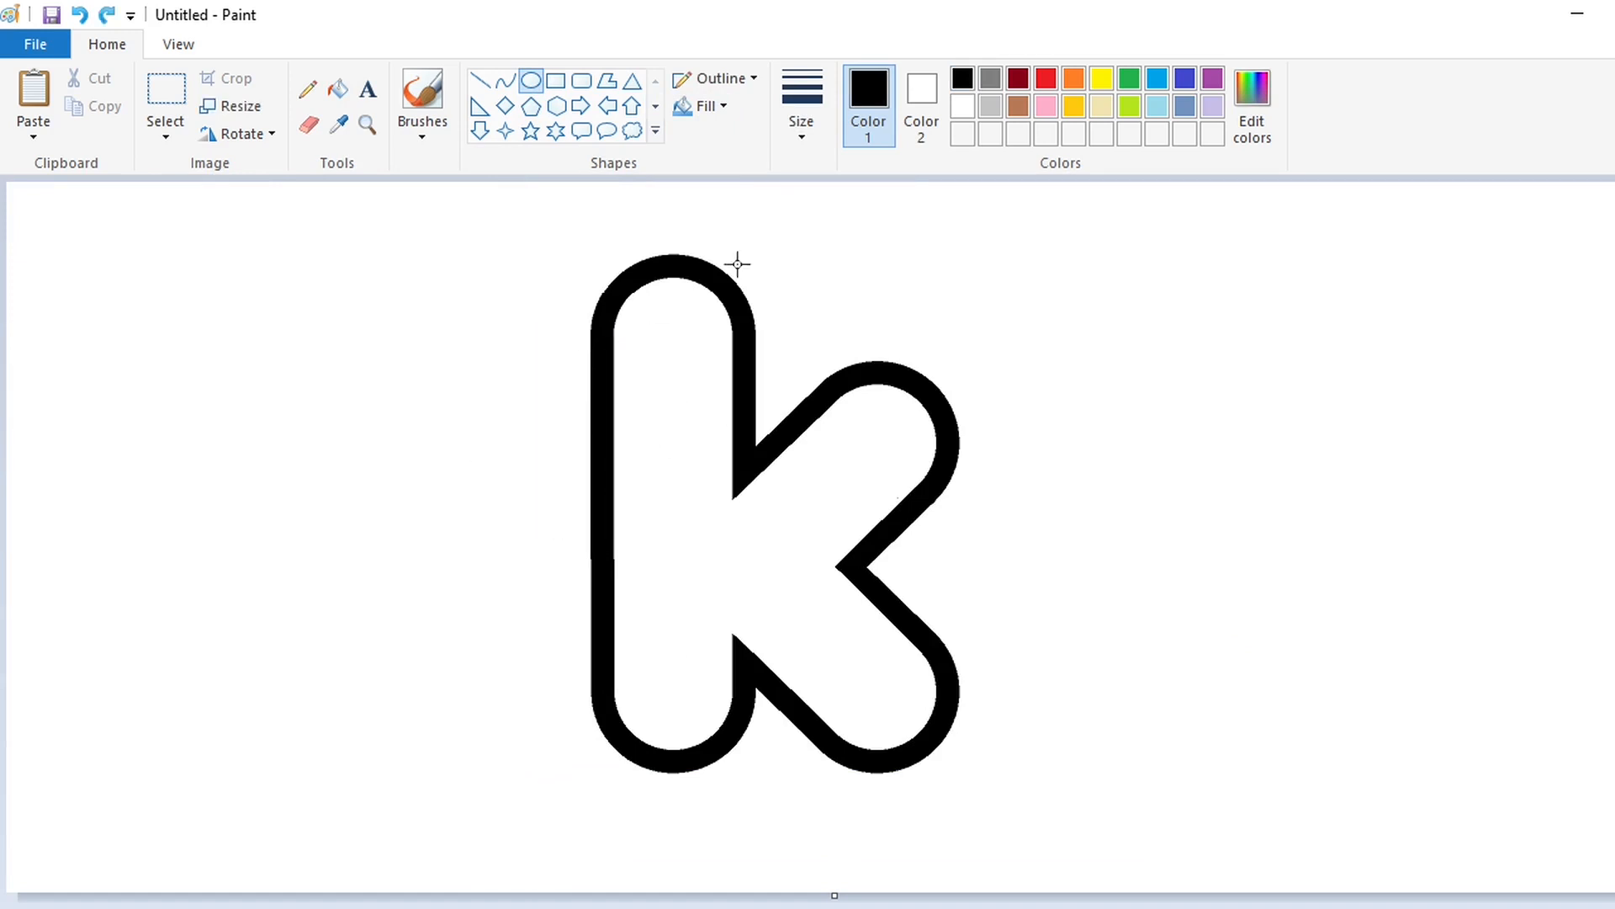
pyautogui.click(801, 109)
pyautogui.click(825, 329)
pyautogui.moveTo(425, 341); pyautogui.dragTo(700, 606)
pyautogui.moveTo(585, 460)
pyautogui.mouseDown()
pyautogui.moveTo(557, 423)
pyautogui.moveTo(526, 422)
pyautogui.mouseUp()
pyautogui.moveTo(373, 302); pyautogui.dragTo(432, 351)
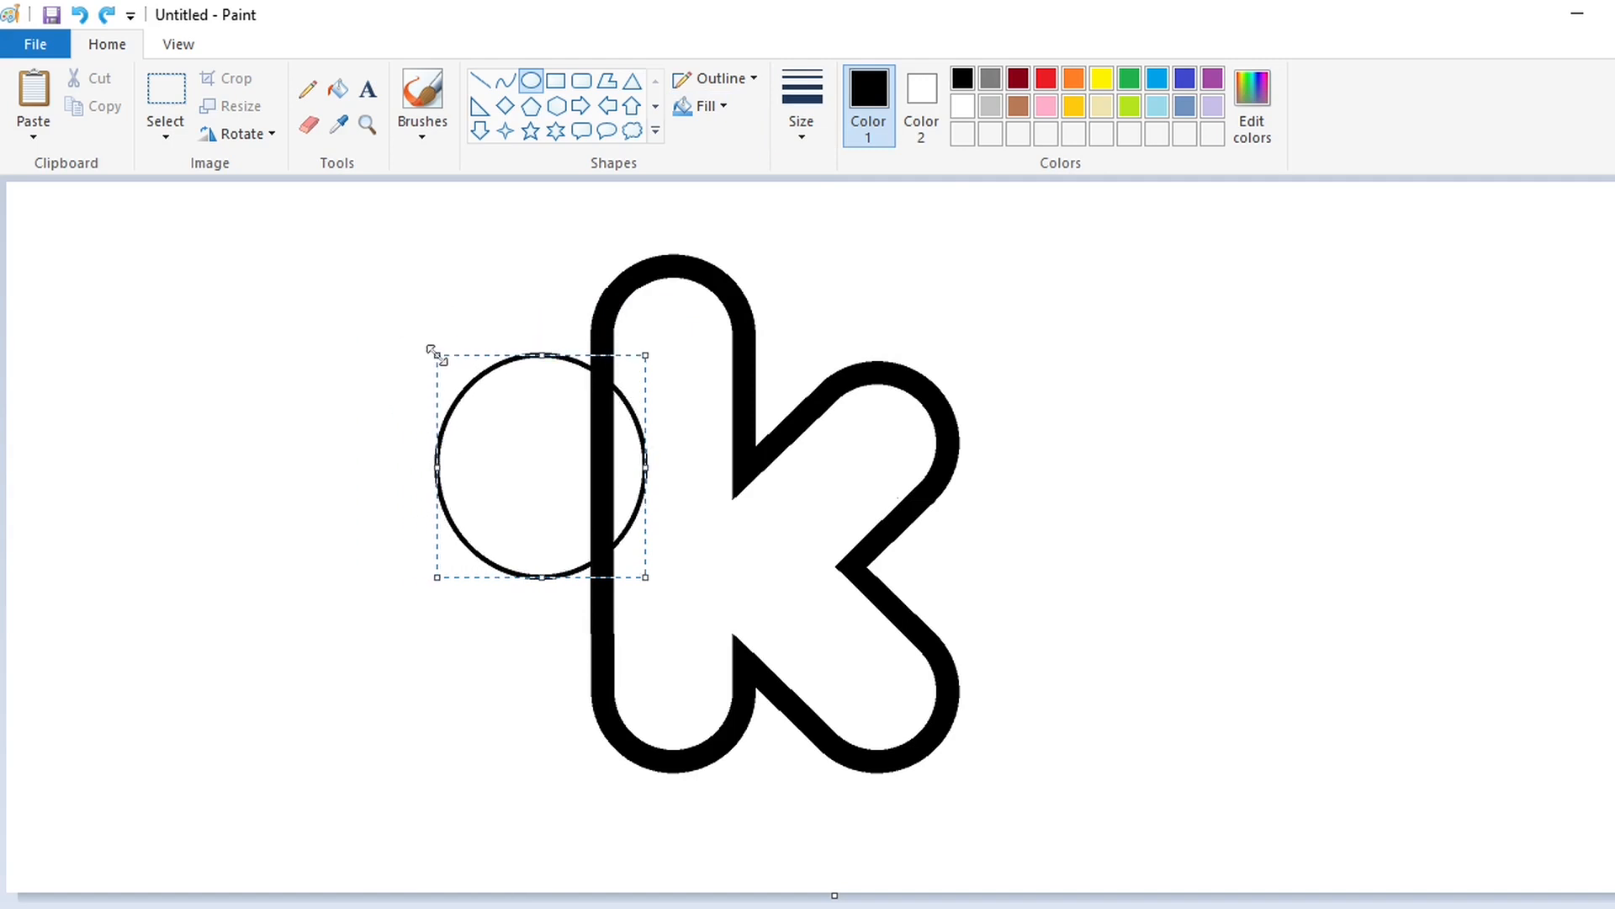
# Even out the circle's width and height and position it over the left edge of the stem's upper half.
pyautogui.moveTo(559, 484); pyautogui.dragTo(668, 487)
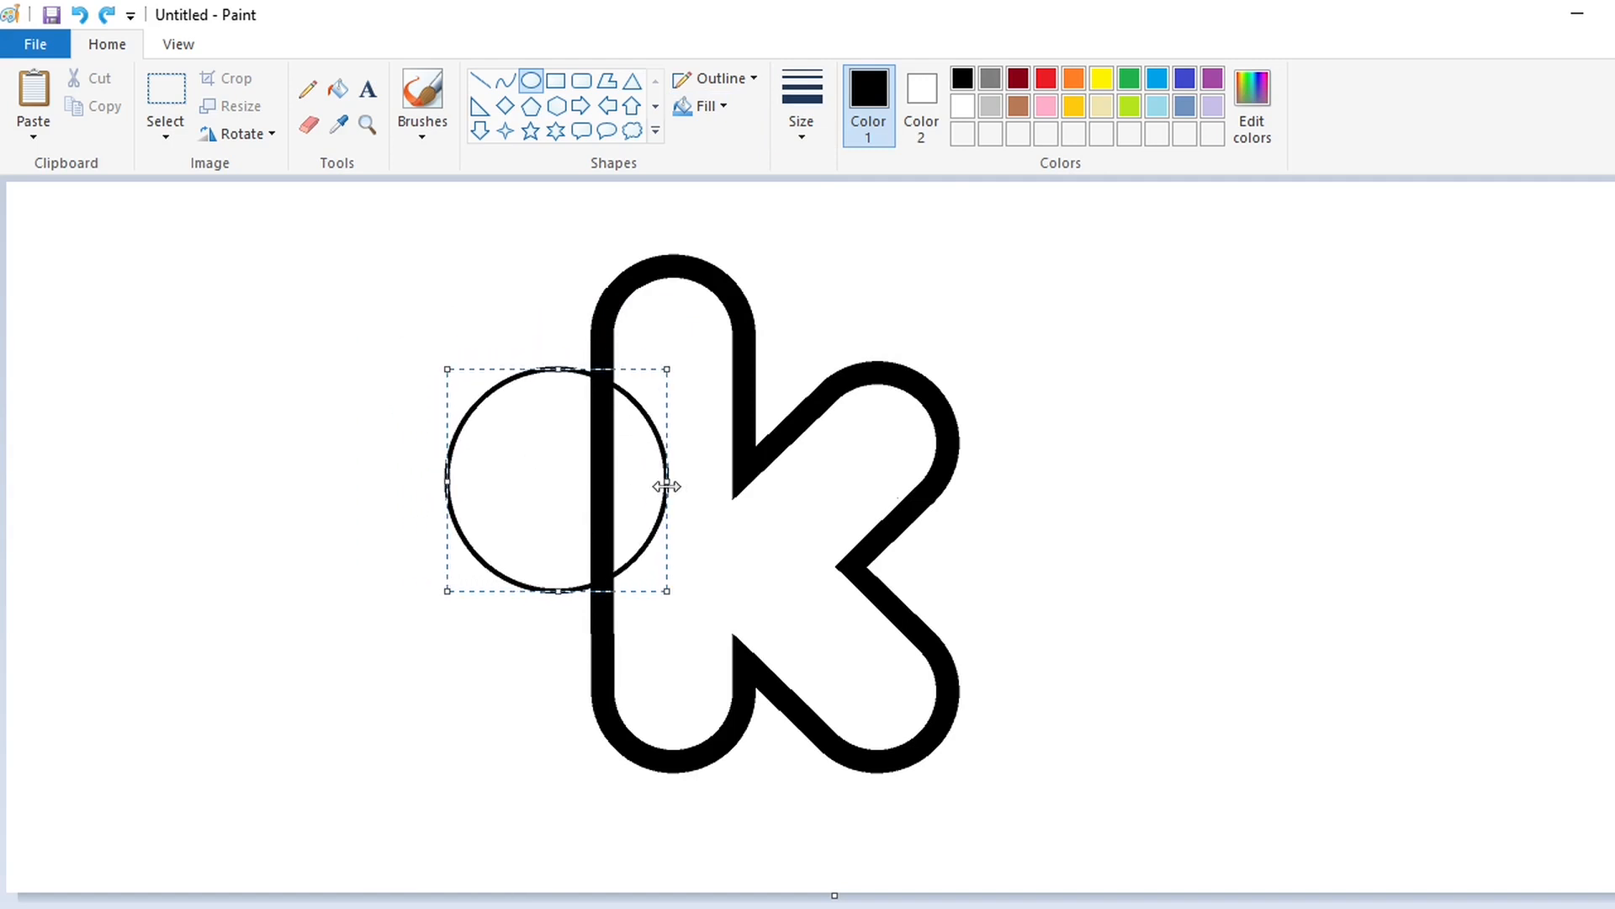
pyautogui.moveTo(666, 368); pyautogui.dragTo(659, 380)
pyautogui.moveTo(555, 382); pyautogui.dragTo(556, 376)
pyautogui.moveTo(587, 451); pyautogui.dragTo(674, 492)
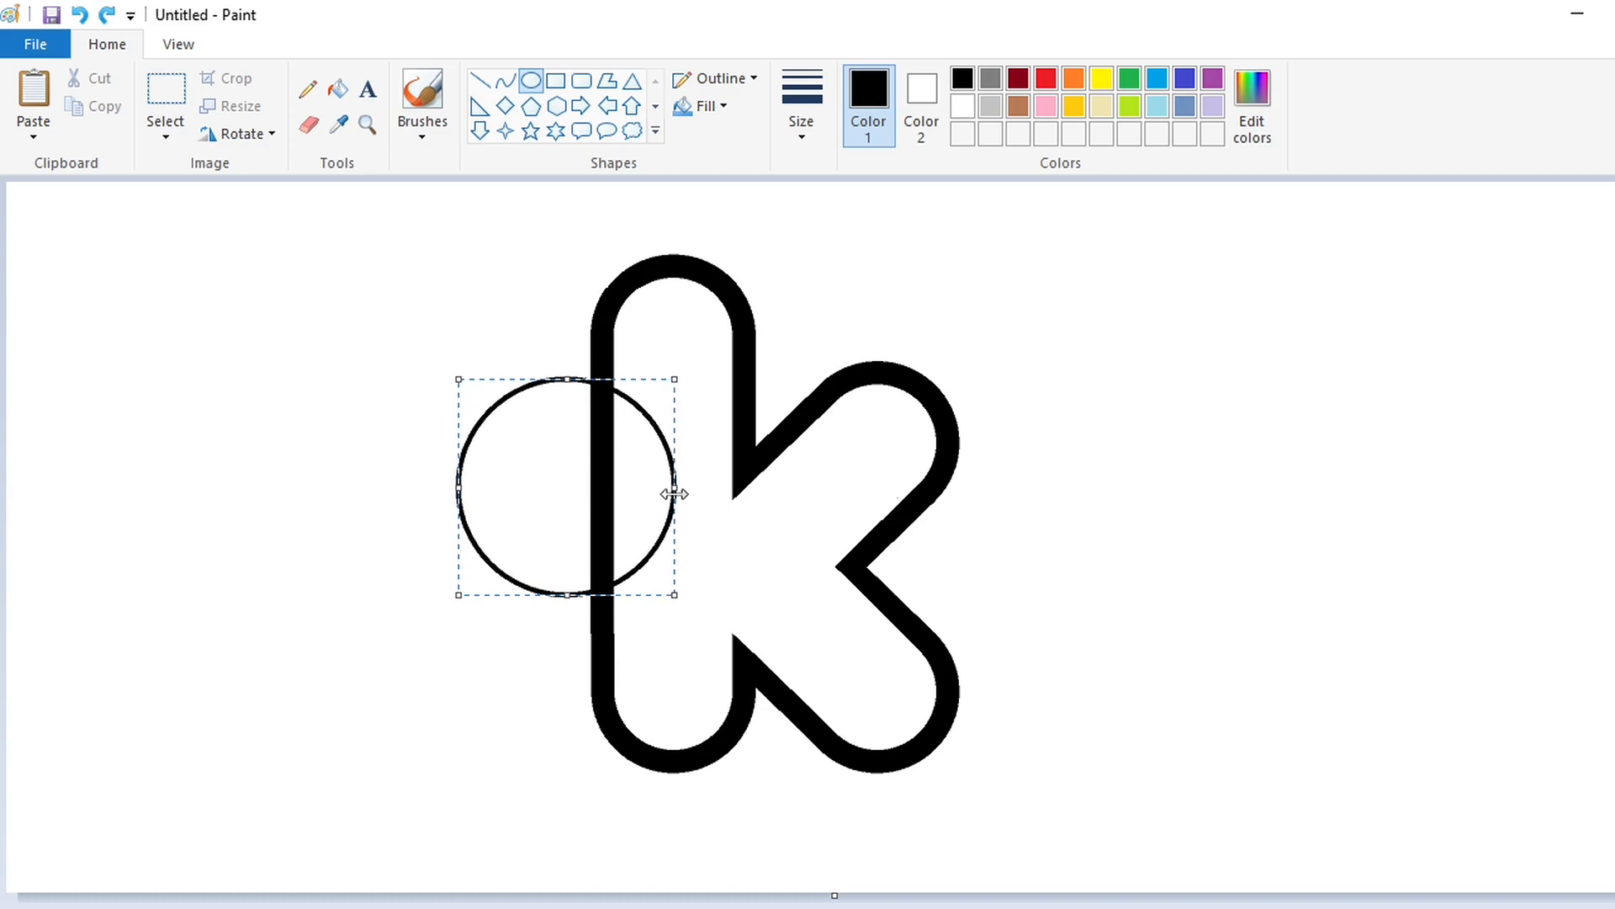
pyautogui.moveTo(675, 379); pyautogui.dragTo(679, 376)
pyautogui.moveTo(603, 491); pyautogui.dragTo(607, 478)
# Fill both halves of the circle over the stem with black.
pyautogui.click(338, 89)
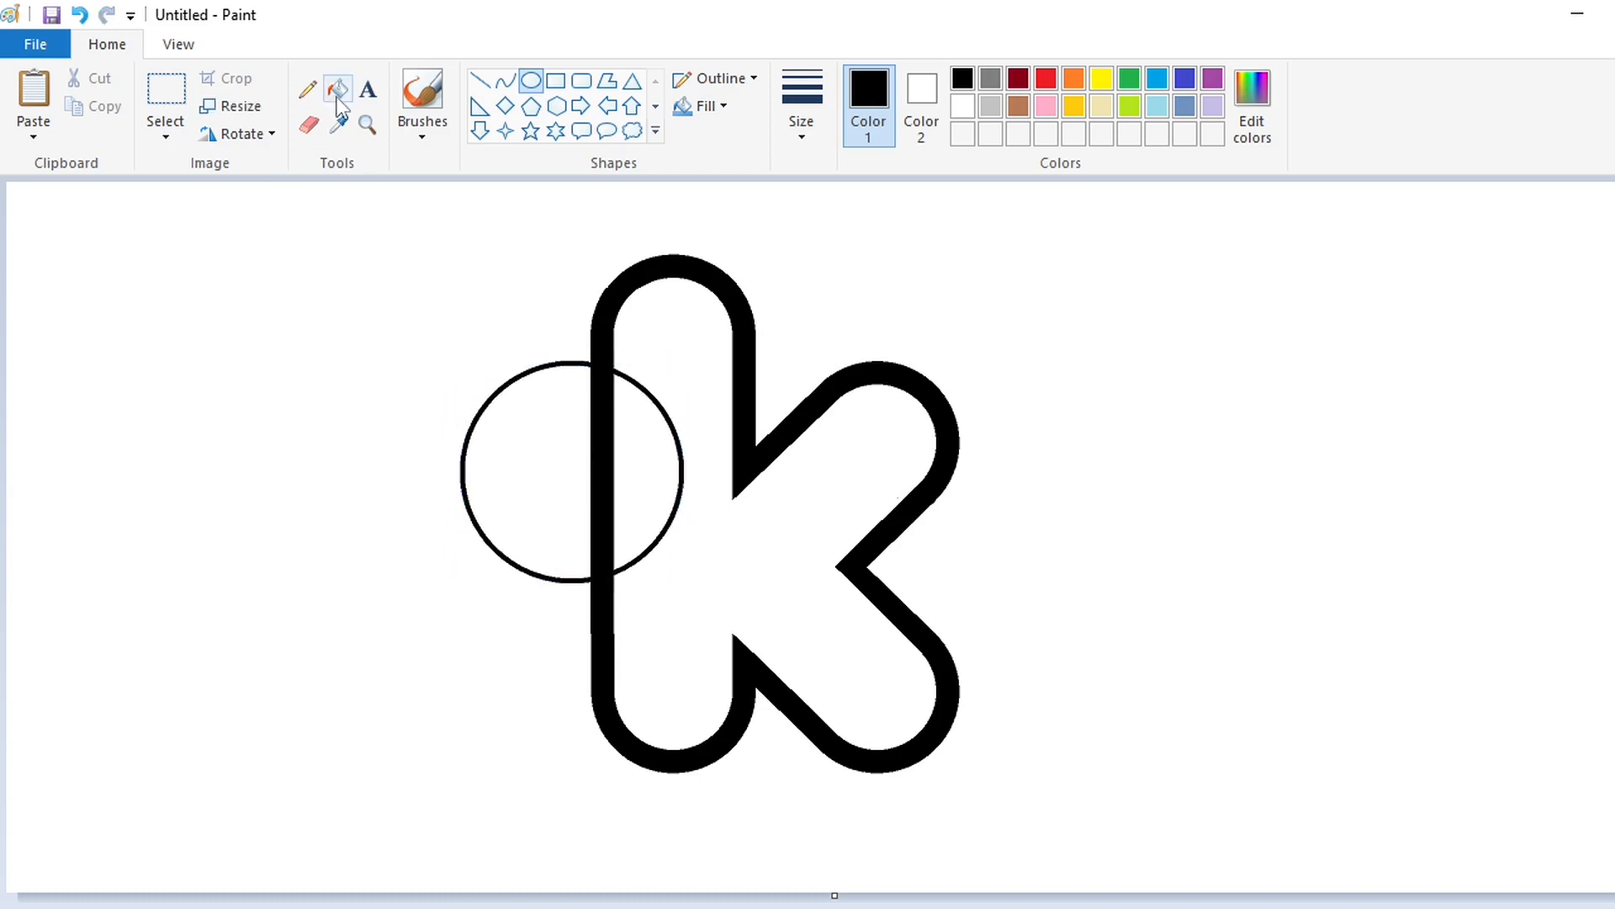
pyautogui.click(526, 471)
pyautogui.click(648, 472)
# Draw a purple ellipse outline inside the black disc and thicken its line into a broad ring.
pyautogui.click(531, 80)
pyautogui.click(1212, 78)
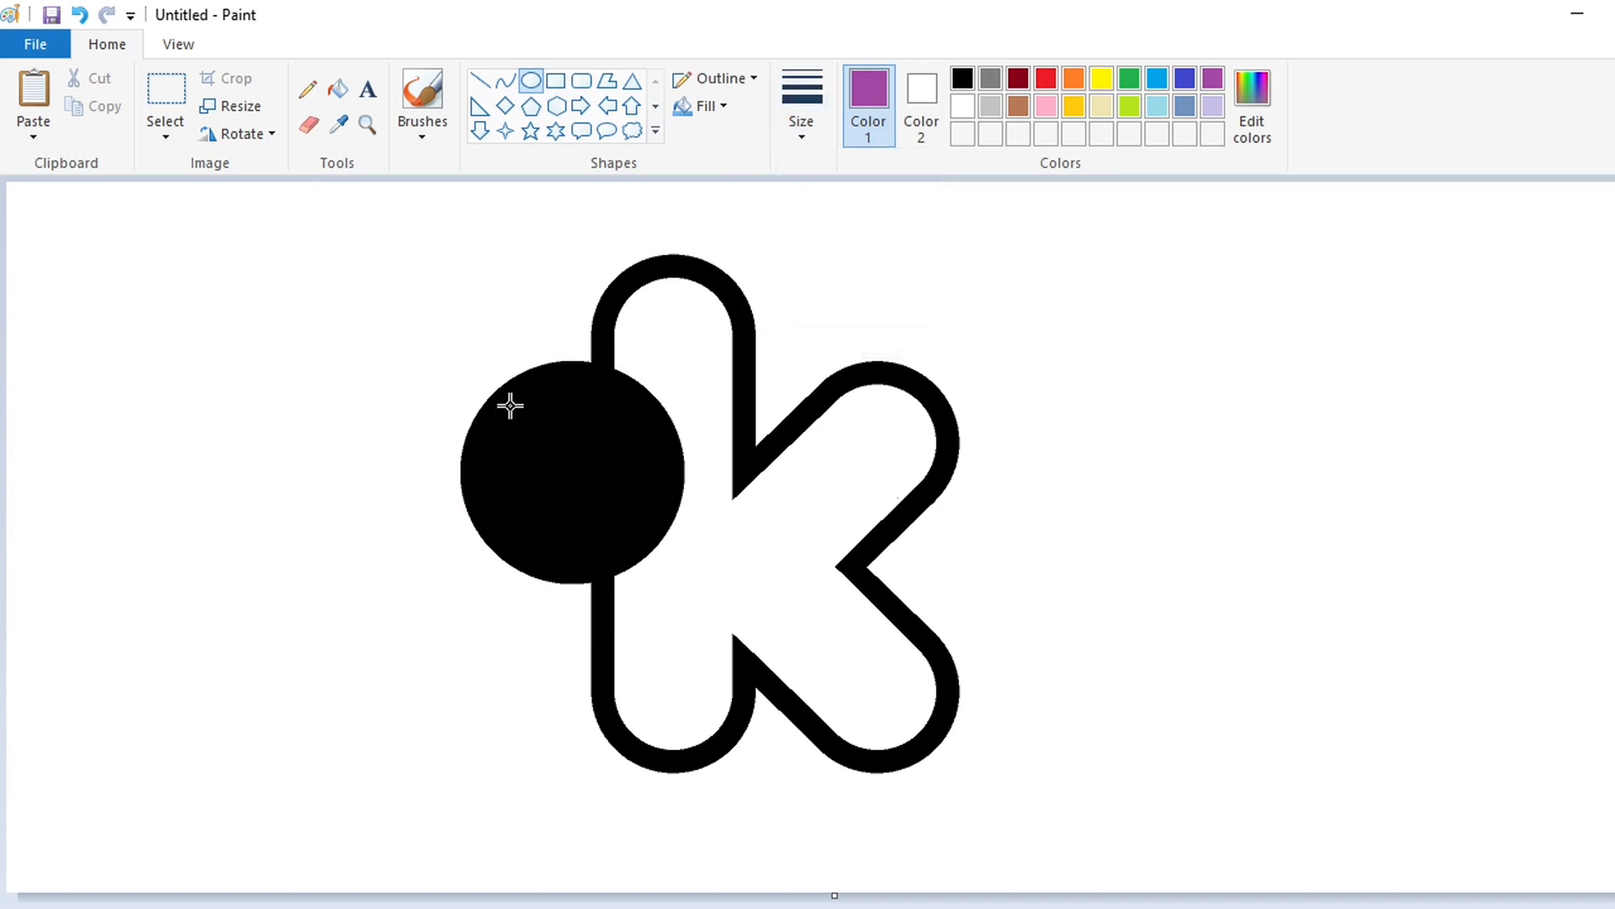
pyautogui.moveTo(508, 405); pyautogui.dragTo(645, 553)
pyautogui.hotkey('ctrl', '+')
pyautogui.hotkey('ctrl', '+')
pyautogui.hotkey('ctrl', '+')
pyautogui.hotkey('ctrl', '+')
pyautogui.hotkey('ctrl', '+')
pyautogui.hotkey('ctrl', '+')
pyautogui.hotkey('ctrl', '+')
pyautogui.hotkey('ctrl', '+')
pyautogui.hotkey('ctrl', '+')
pyautogui.hotkey('ctrl', '+')
pyautogui.hotkey('ctrl', '+')
pyautogui.hotkey('ctrl', '+')
pyautogui.hotkey('ctrl', '+')
pyautogui.hotkey('ctrl', '+')
pyautogui.hotkey('ctrl', '+')
pyautogui.hotkey('ctrl', '+')
pyautogui.hotkey('ctrl', '+')
pyautogui.hotkey('ctrl', '+')
pyautogui.hotkey('ctrl', '+')
pyautogui.hotkey('ctrl', '+')
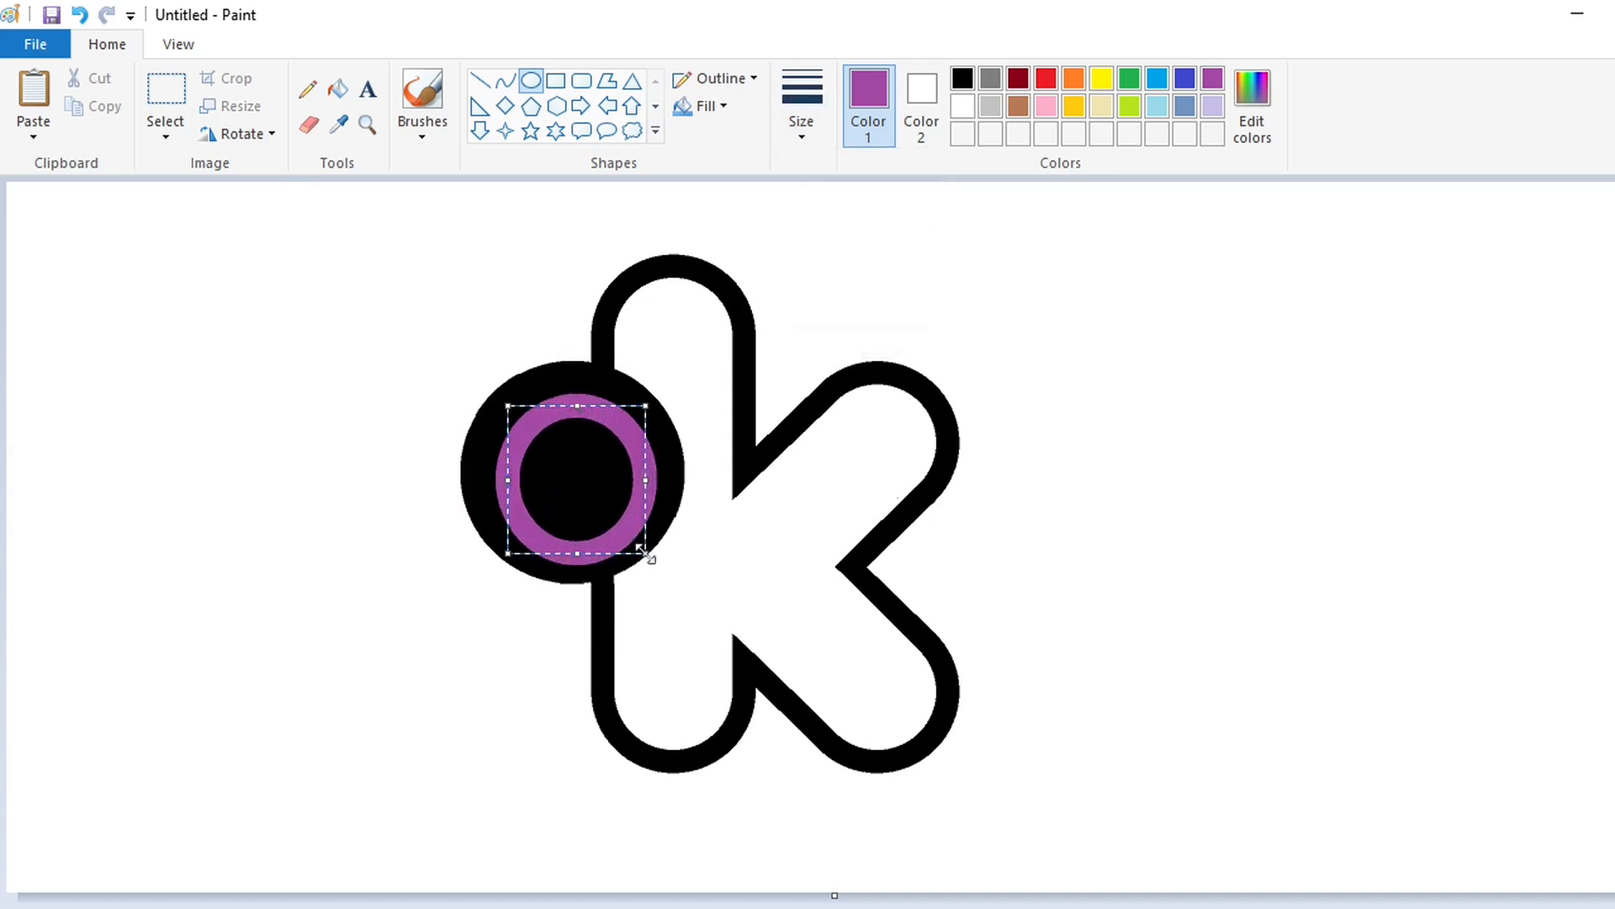
# Shrink the purple ring, move it onto the blank canvas beside the disc, and fill it with black.
pyautogui.moveTo(564, 485); pyautogui.dragTo(559, 478)
pyautogui.moveTo(642, 399); pyautogui.dragTo(623, 423)
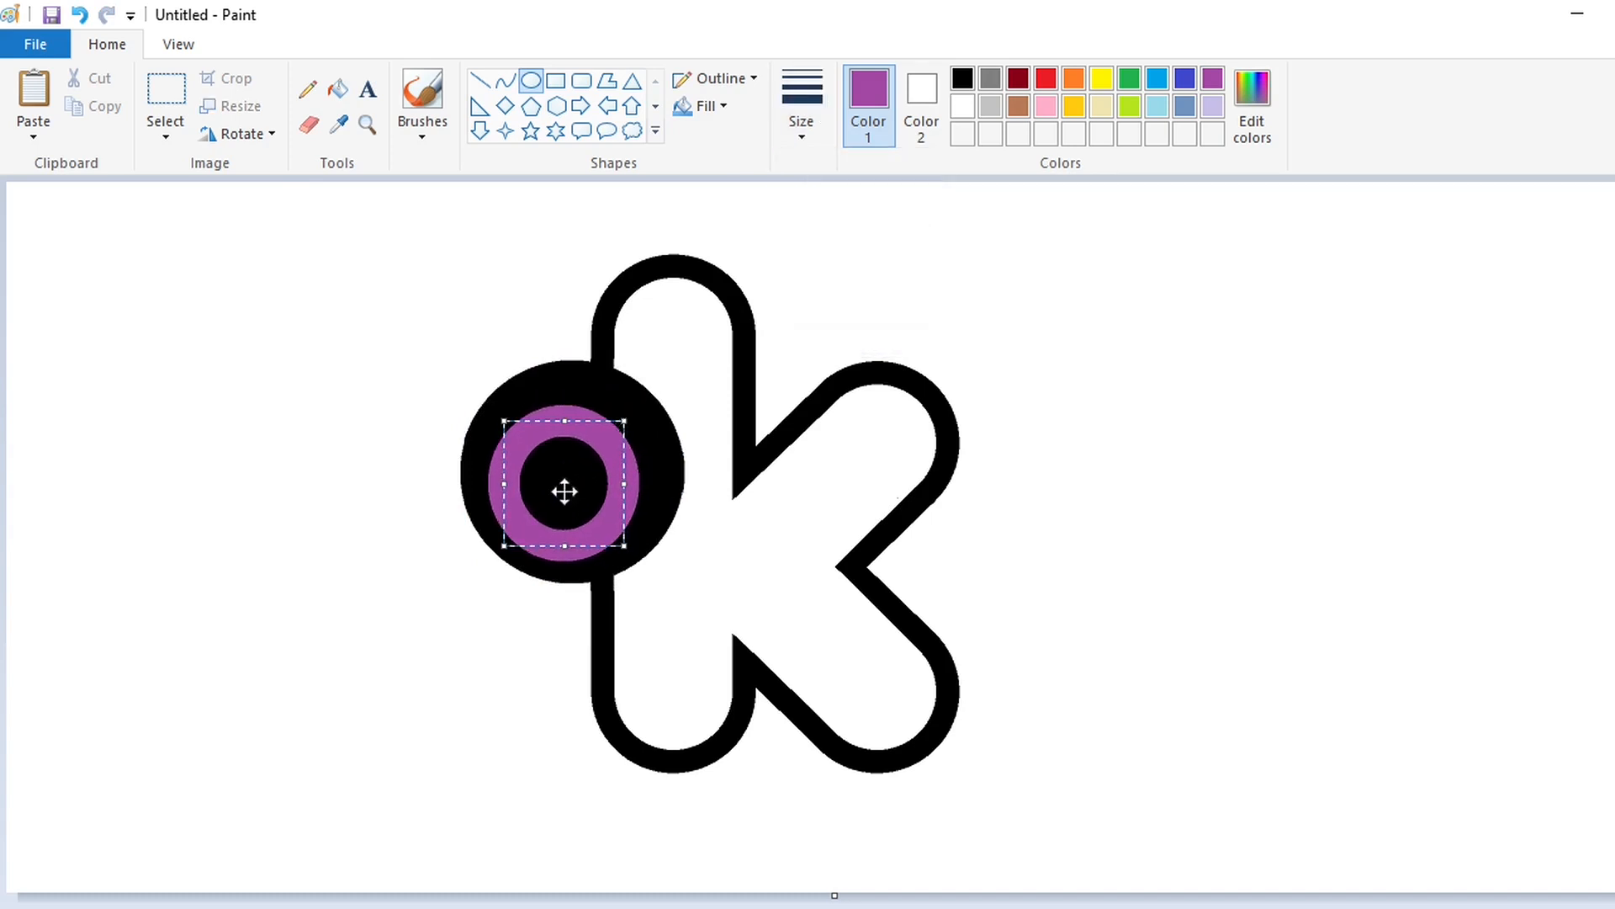
pyautogui.moveTo(562, 491); pyautogui.dragTo(336, 469)
pyautogui.click(337, 88)
pyautogui.click(963, 78)
pyautogui.click(379, 467)
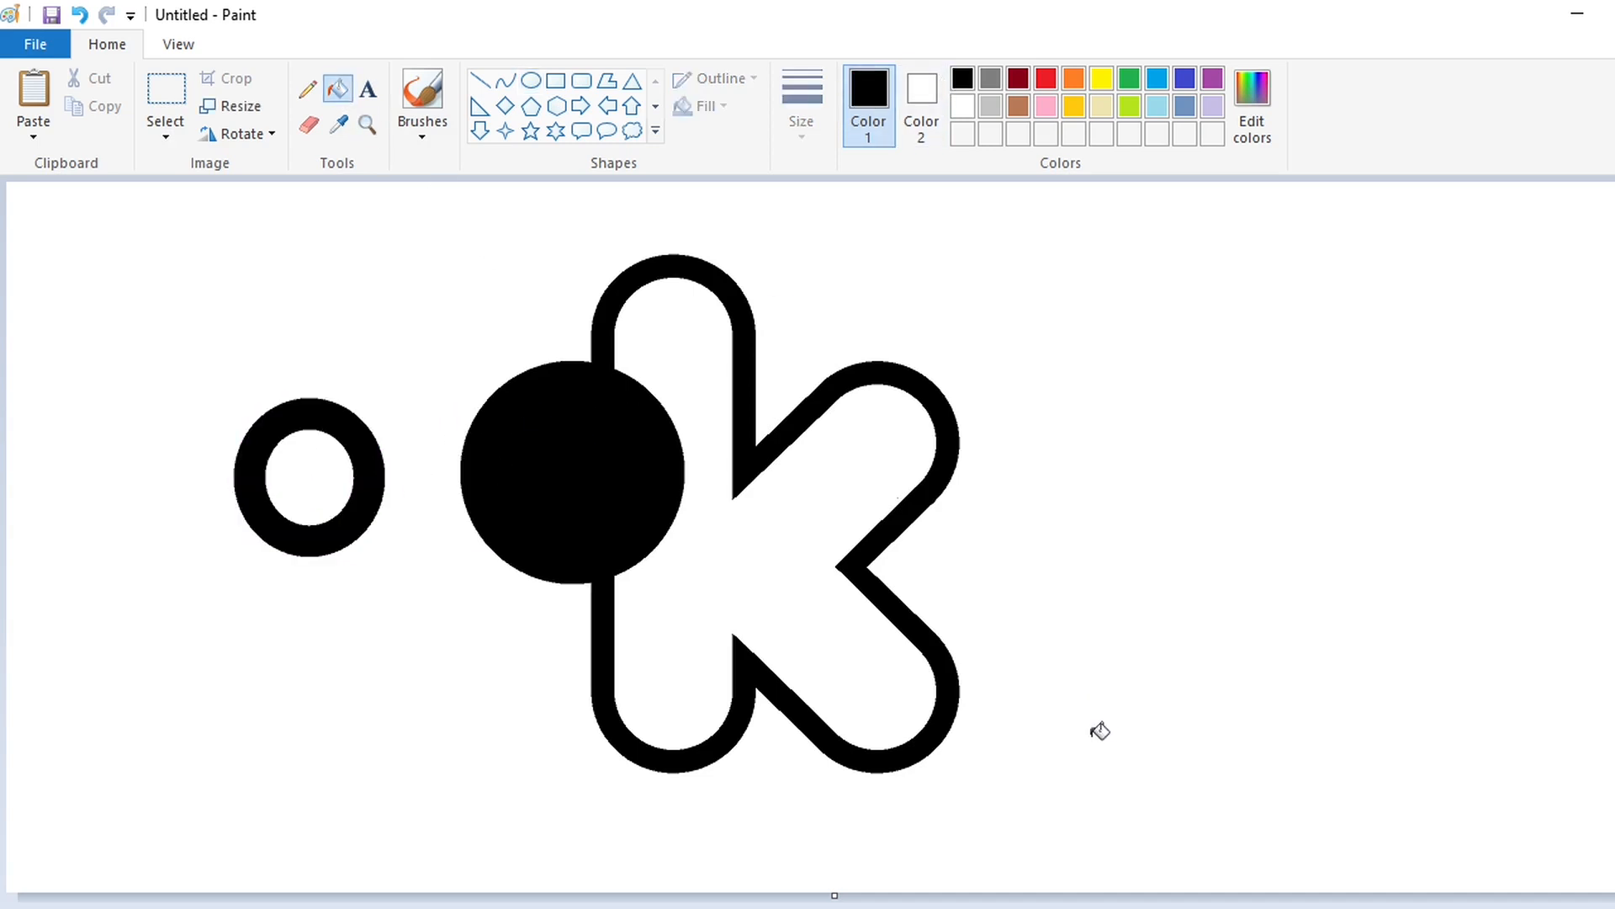
# Draw two thick black horizontal bars extending leftward from the ring's upper and lower edges, flush with the ring.
pyautogui.scroll(1, 1144, 829)
pyautogui.scroll(-2, 1144, 830)
pyautogui.click(480, 80)
pyautogui.click(808, 126)
pyautogui.click(794, 111)
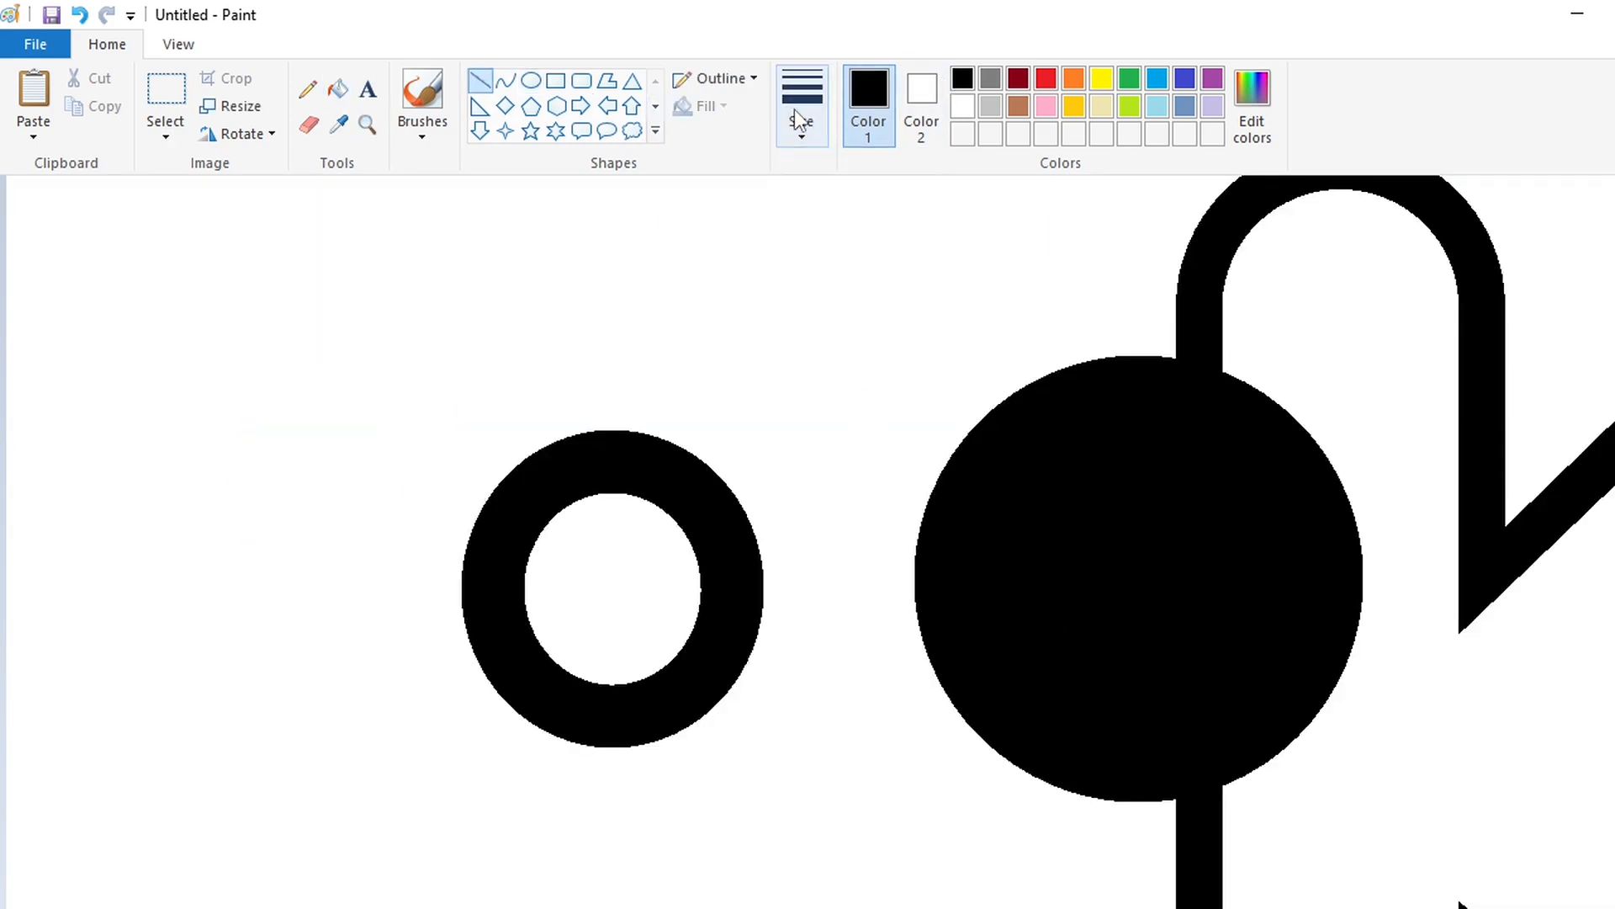
pyautogui.moveTo(616, 401); pyautogui.dragTo(332, 402)
pyautogui.moveTo(501, 396); pyautogui.dragTo(502, 465)
pyautogui.click(918, 462)
pyautogui.moveTo(623, 694); pyautogui.dragTo(351, 694)
pyautogui.press('Down')
pyautogui.press('Down')
pyautogui.press('Down')
pyautogui.press('Down')
pyautogui.press('Down')
pyautogui.press('Down')
pyautogui.press('Down')
pyautogui.press('Down')
pyautogui.press('Down')
pyautogui.press('Down')
pyautogui.press('Down')
pyautogui.press('Down')
pyautogui.press('Down')
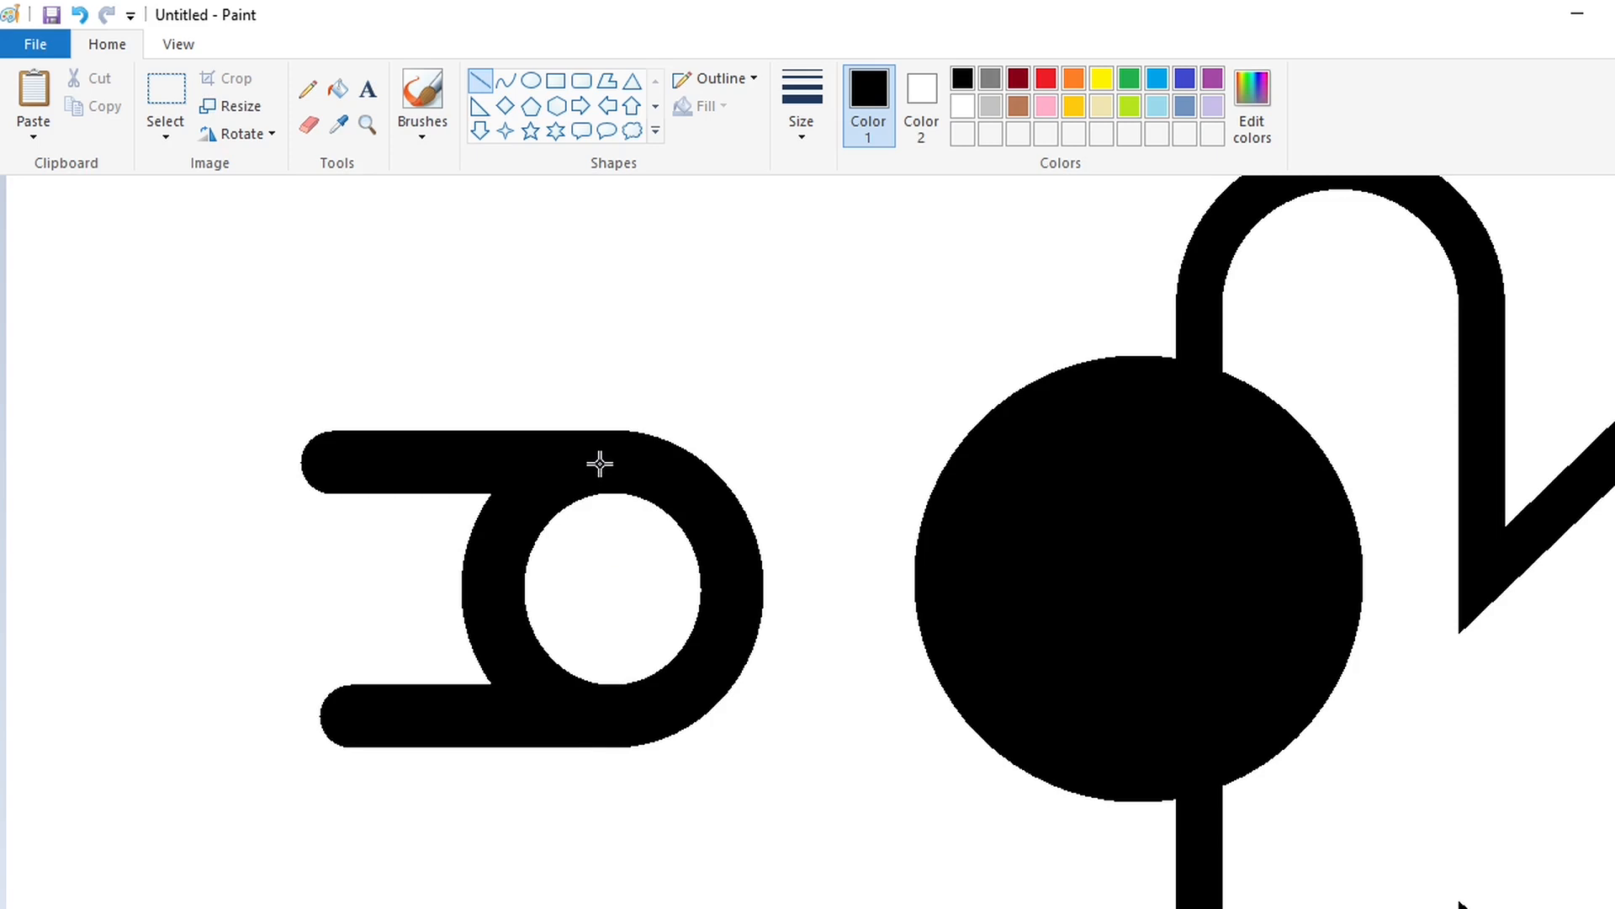
pyautogui.moveTo(600, 463); pyautogui.dragTo(599, 689)
pyautogui.press('Left')
pyautogui.press('Left')
pyautogui.press('Left')
pyautogui.press('Left')
pyautogui.press('Left')
pyautogui.press('Left')
pyautogui.press('Left')
pyautogui.press('Left')
pyautogui.press('Left')
pyautogui.press('Left')
pyautogui.press('Left')
pyautogui.press('Left')
pyautogui.press('Left')
pyautogui.press('Left')
pyautogui.press('Left')
pyautogui.press('Left')
pyautogui.press('Left')
pyautogui.press('Left')
pyautogui.press('Left')
pyautogui.press('Left')
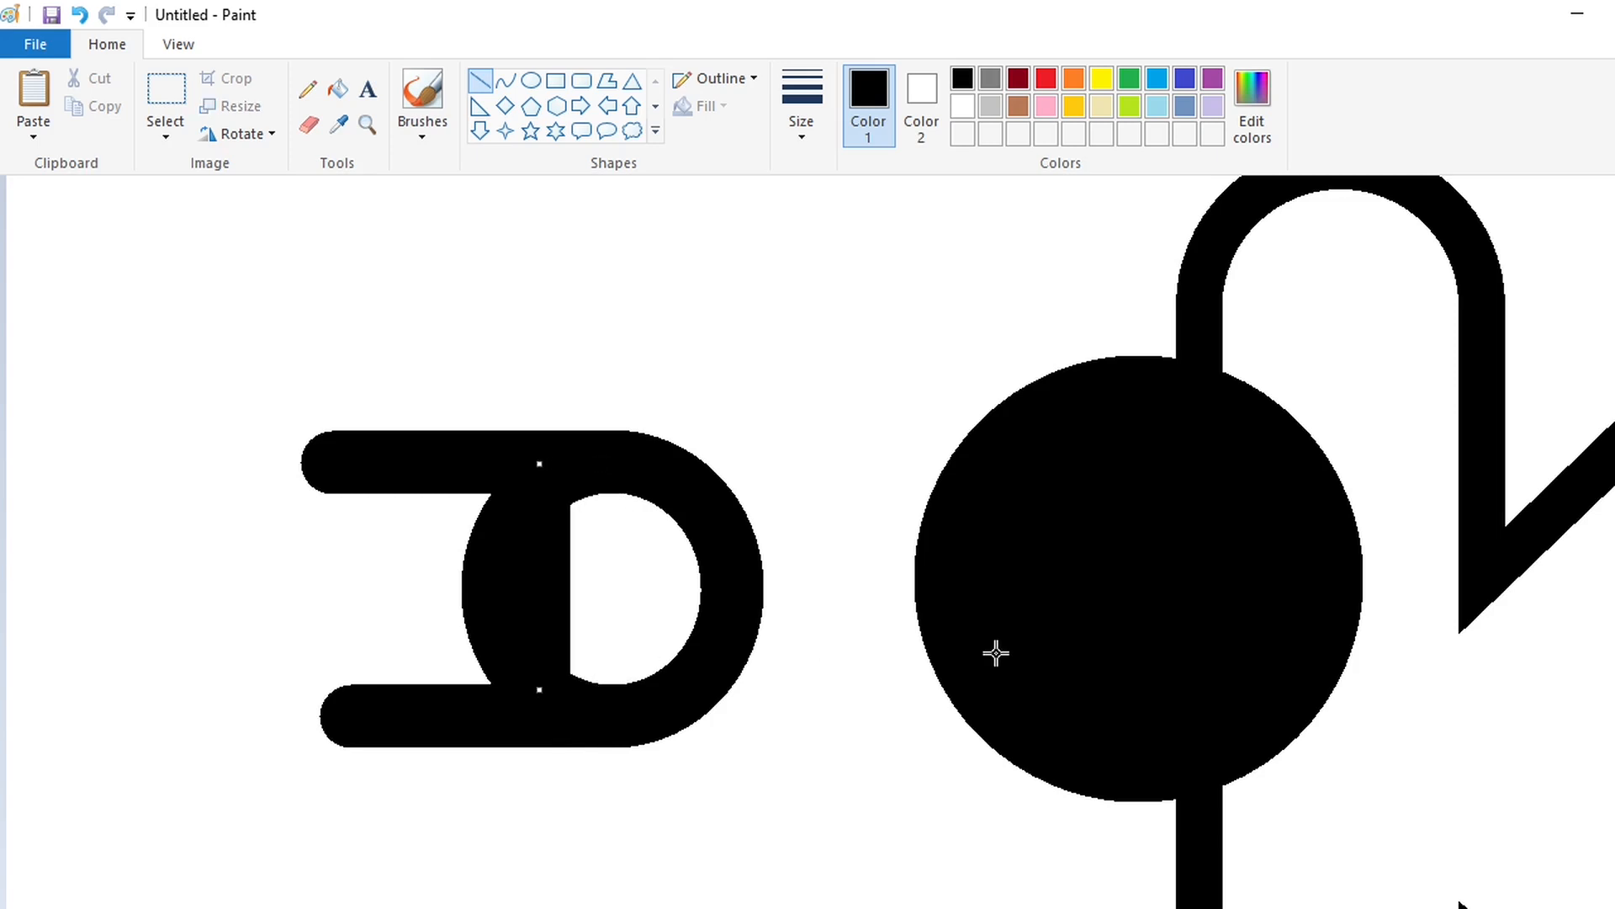
pyautogui.hotkey('ctrl', 'z')
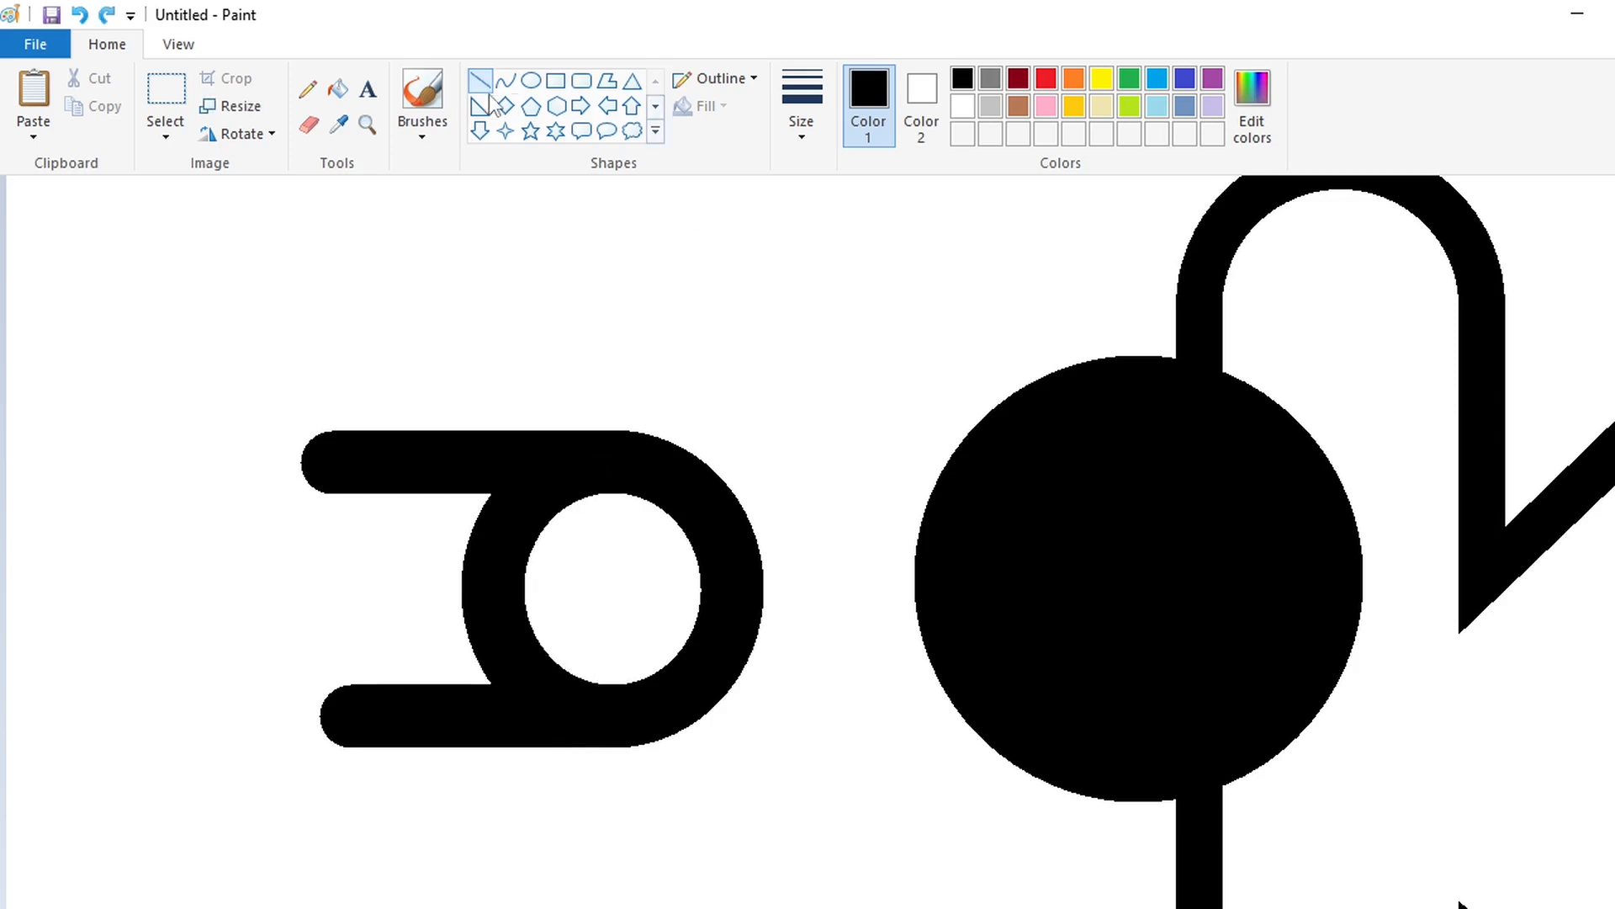
# Erase the ring's left arc between the two bars using thick white lines and a white fill.
pyautogui.moveTo(626, 459); pyautogui.dragTo(338, 460)
pyautogui.moveTo(529, 460)
pyautogui.mouseDown()
pyautogui.moveTo(516, 548)
pyautogui.moveTo(517, 527)
pyautogui.mouseUp()
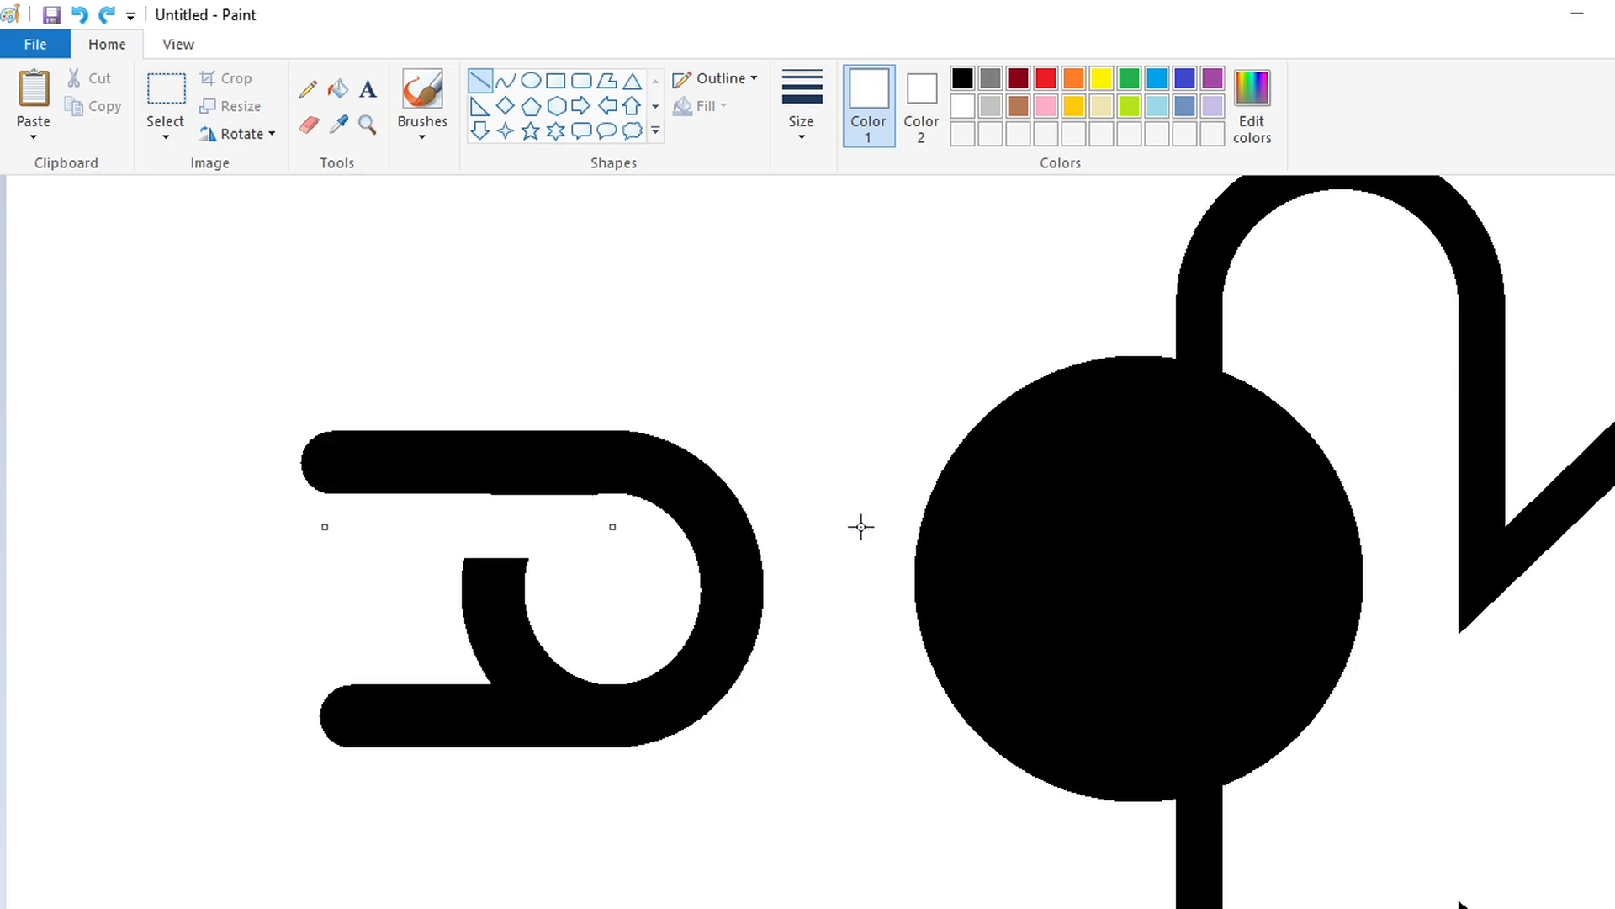
pyautogui.moveTo(601, 650); pyautogui.dragTo(495, 651)
pyautogui.click(338, 89)
pyautogui.click(498, 585)
# Draw a thick vertical black bar joining the two horizontal bars as the stem of a D.
pyautogui.click(479, 81)
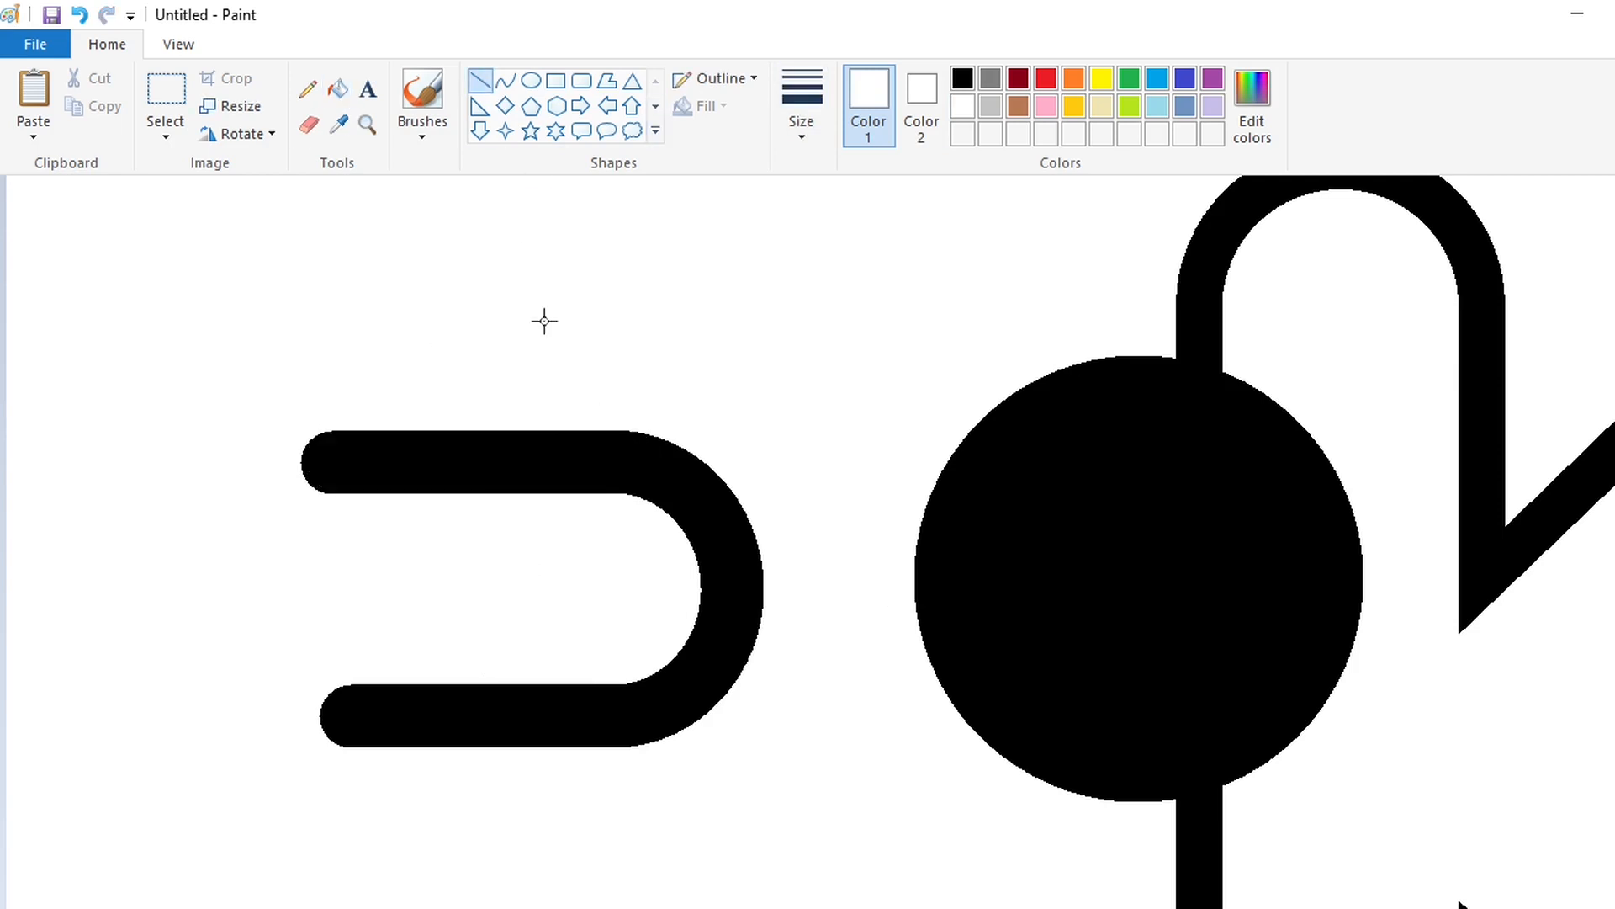
pyautogui.moveTo(573, 473); pyautogui.dragTo(573, 709)
pyautogui.moveTo(573, 634); pyautogui.dragTo(549, 615)
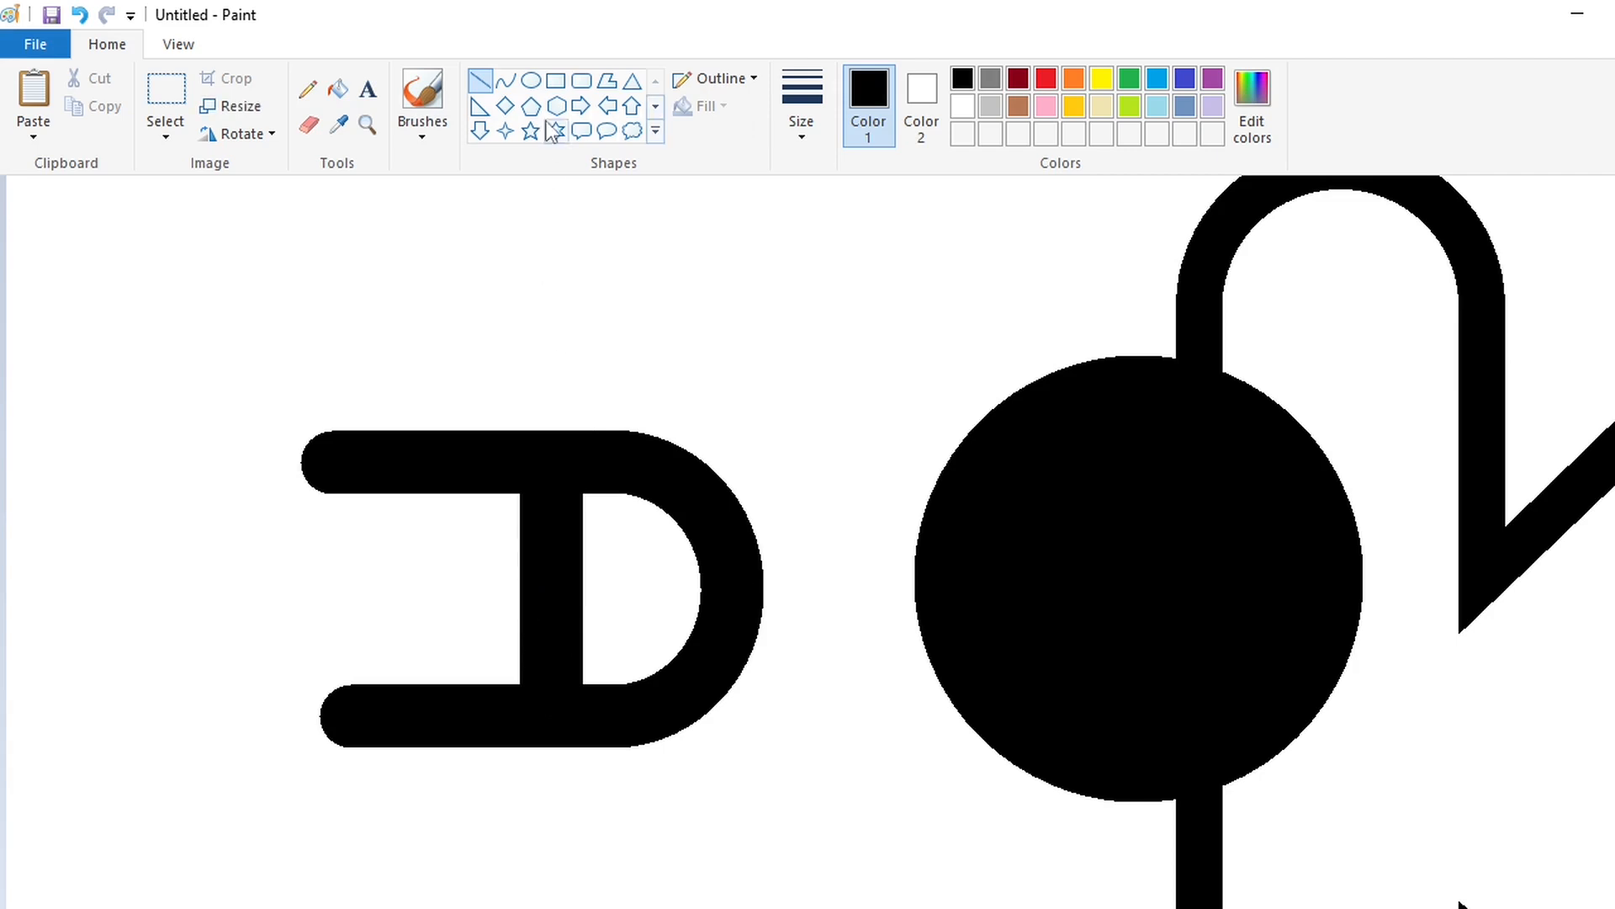
# Cut the horizontal bars flush with the D's stem using a white vertical line and fill both leftover stubs with white.
pyautogui.moveTo(487, 377); pyautogui.dragTo(487, 793)
pyautogui.press('Right')
pyautogui.press('Right')
pyautogui.press('Right')
pyautogui.click(337, 88)
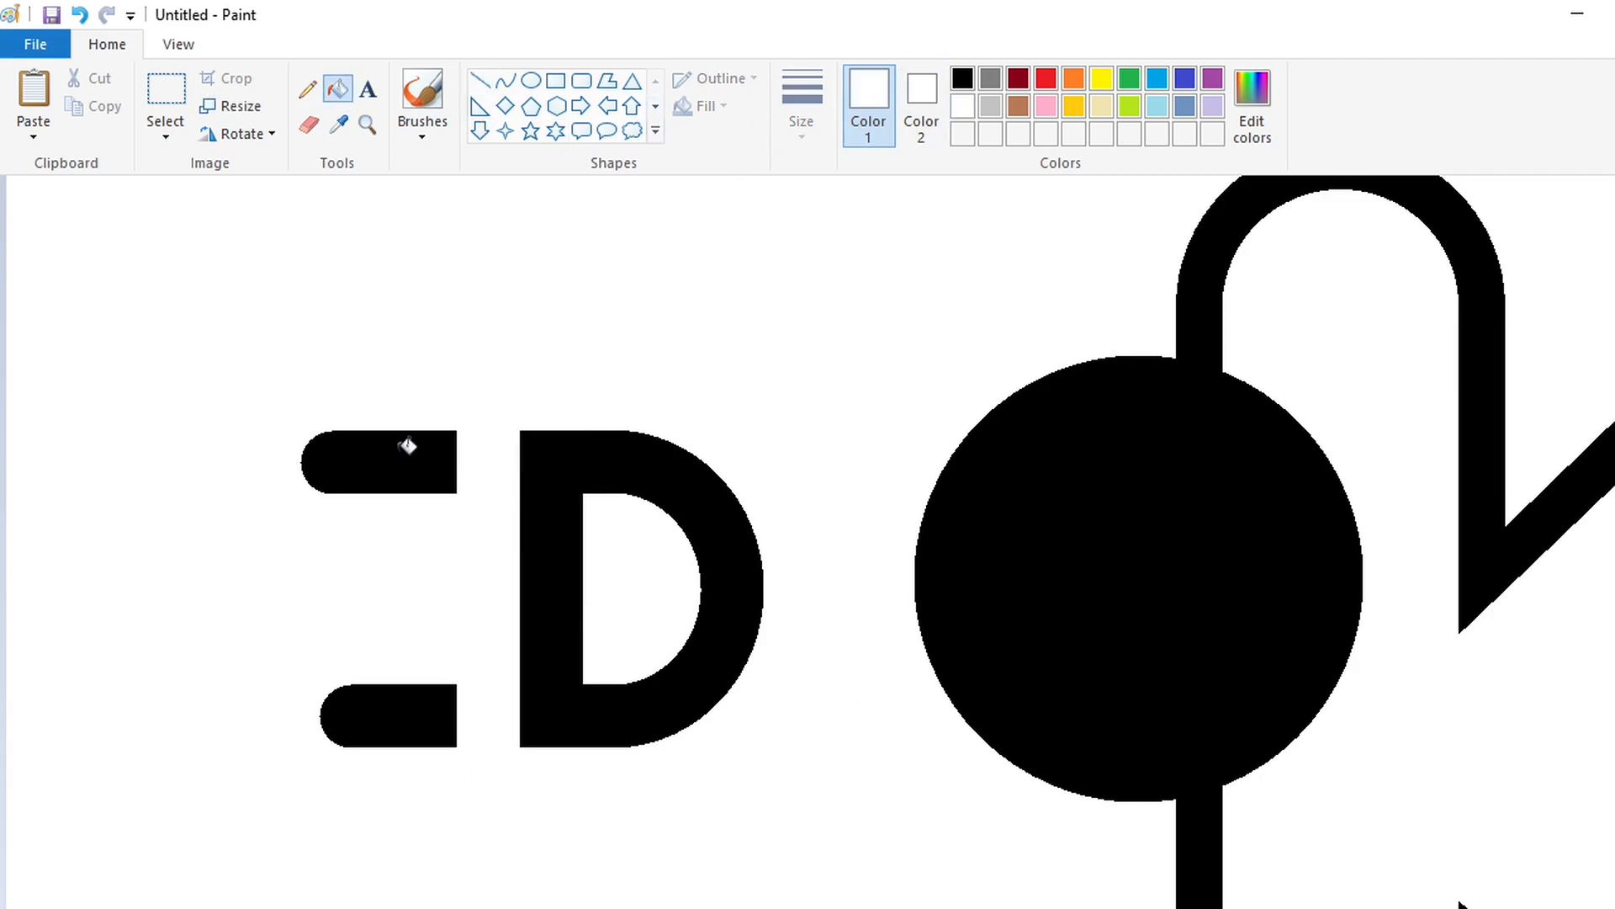
pyautogui.click(407, 446)
pyautogui.click(454, 702)
# Fill the finished D with purple and duplicate it.
pyautogui.click(1214, 84)
pyautogui.click(551, 589)
pyautogui.click(165, 88)
pyautogui.moveTo(343, 353); pyautogui.dragTo(833, 800)
pyautogui.hotkey('ctrl', 'c')
pyautogui.hotkey('ctrl', 'v')
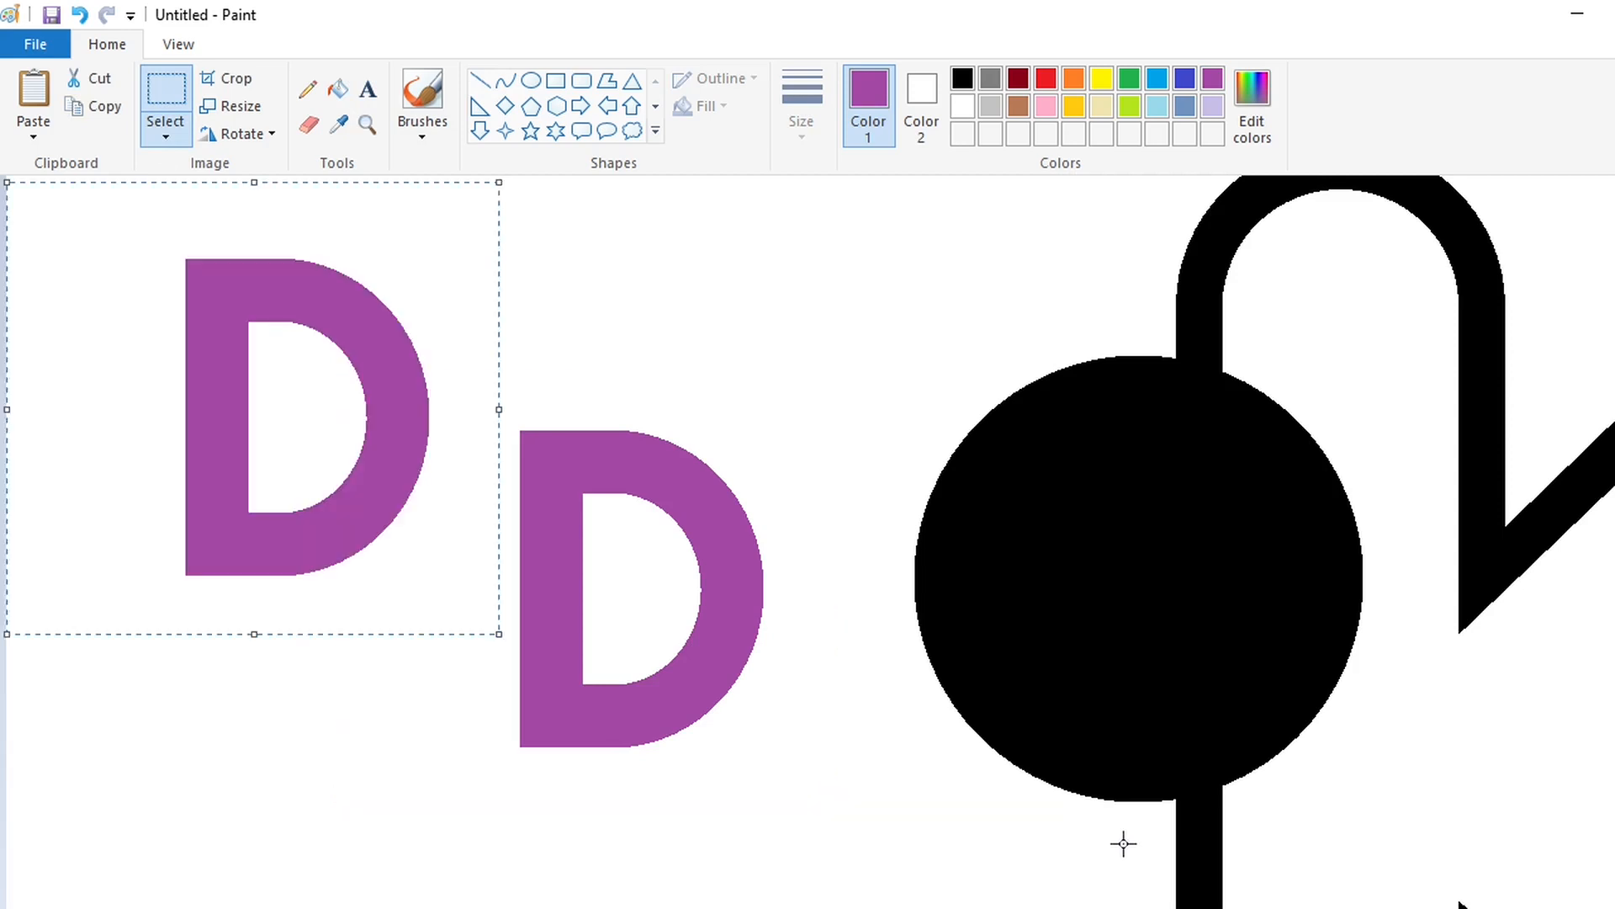
# Place the copied purple D inside the black disc and remove the original D from the canvas with a white fill.
pyautogui.moveTo(326, 398); pyautogui.dragTo(1181, 557)
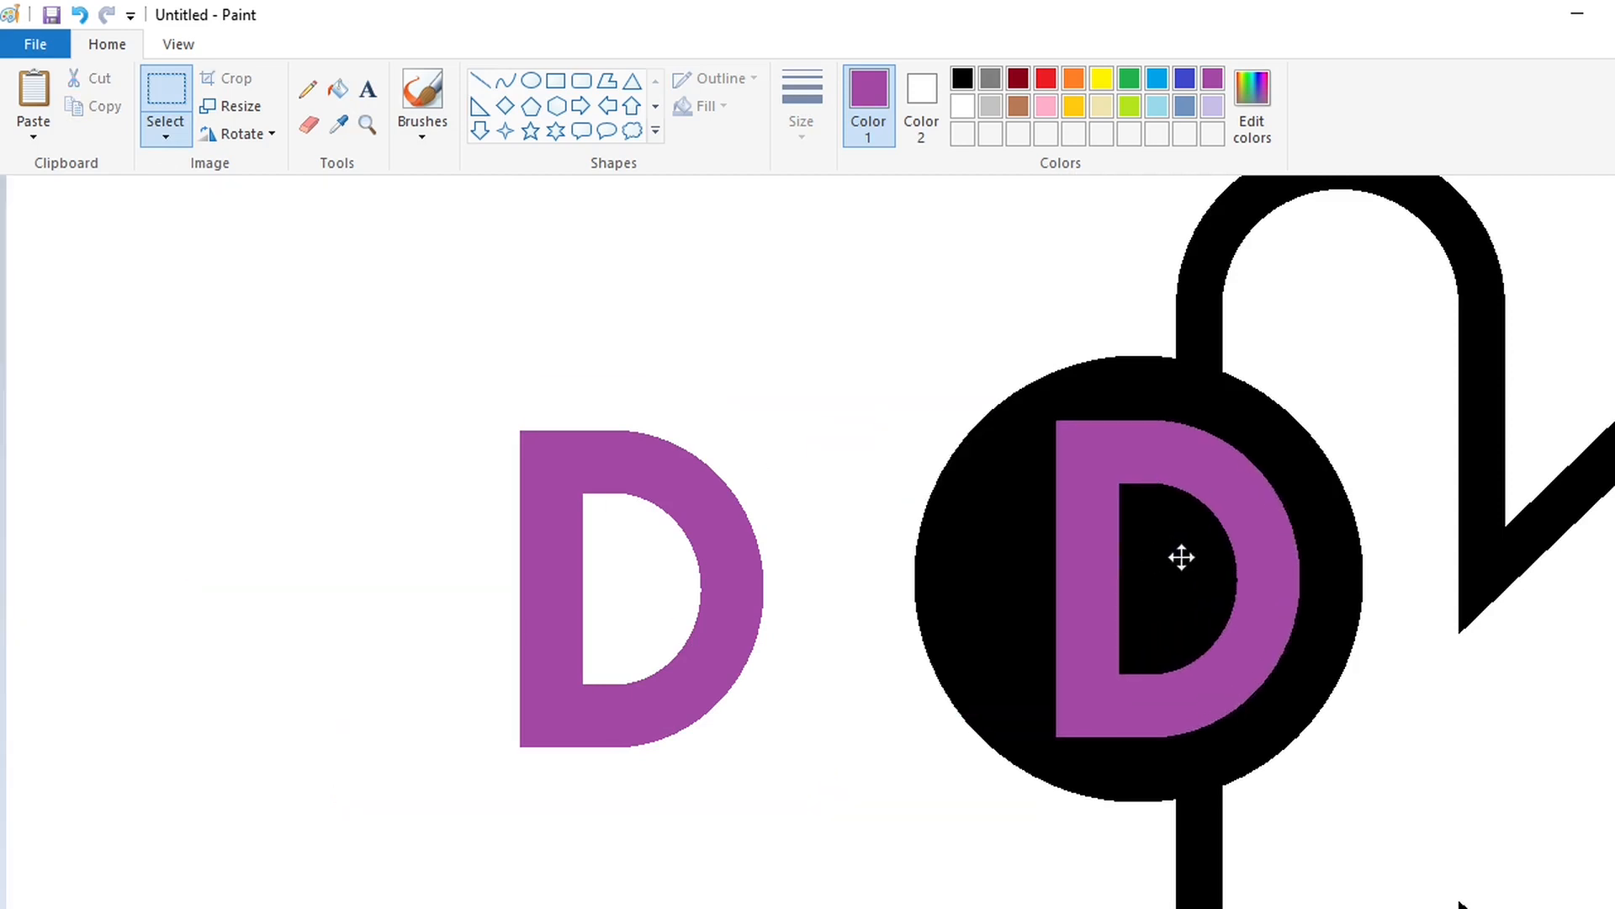
pyautogui.click(976, 857)
pyautogui.scroll(-2, 1143, 595)
pyautogui.click(338, 89)
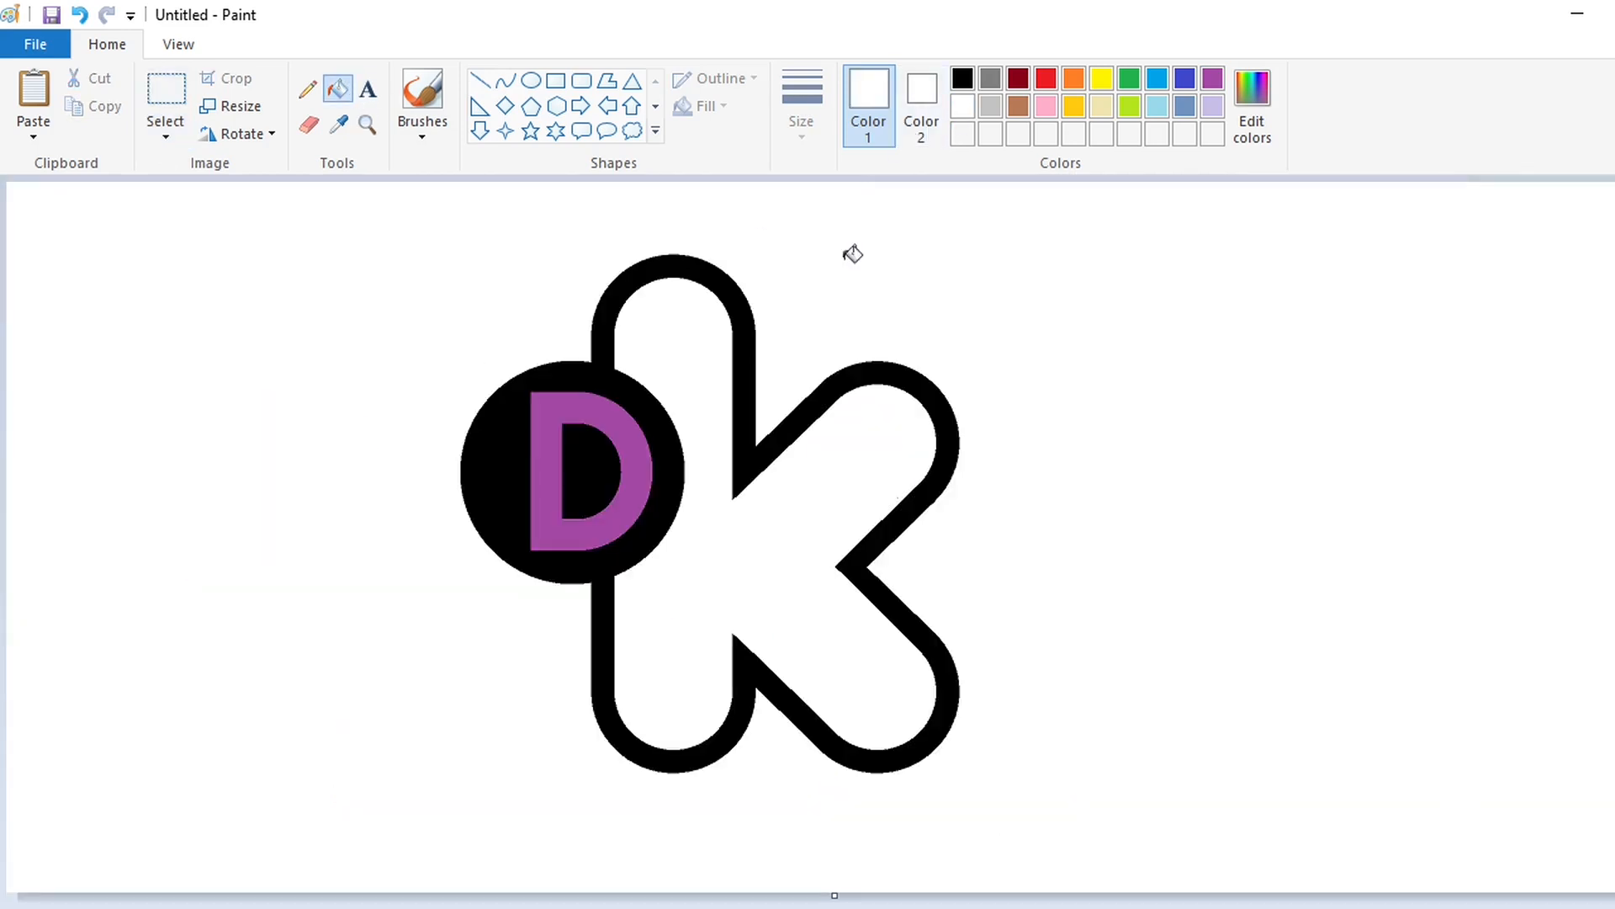
# Define a custom dark blue with hue 155 and saturation 237, using a lower luminosity.
pyautogui.click(1157, 78)
pyautogui.click(1252, 93)
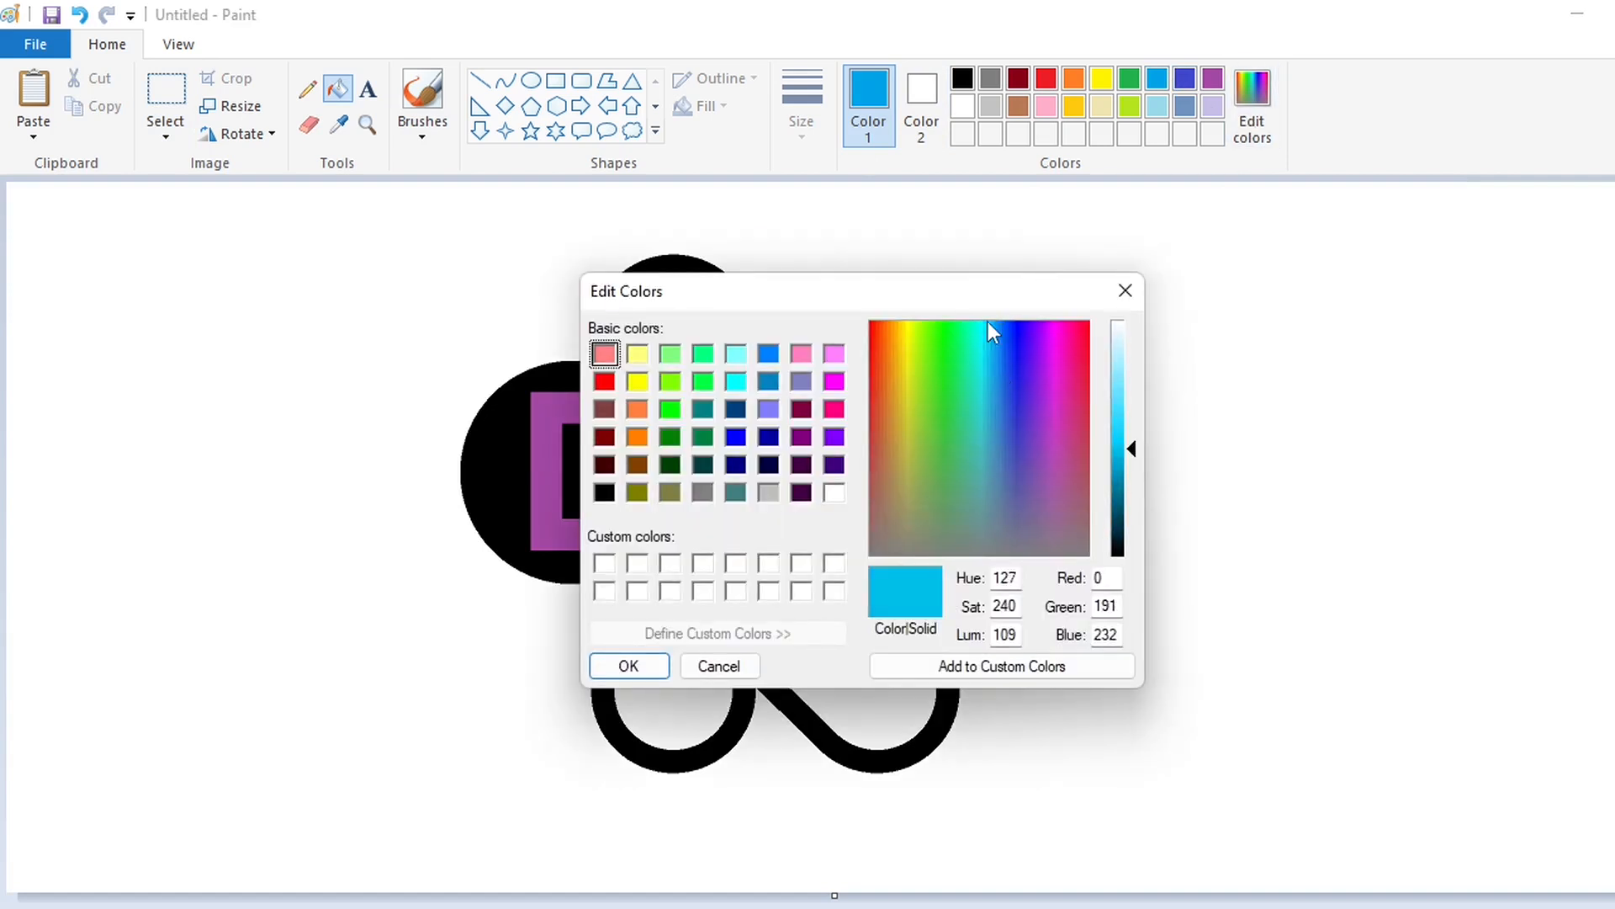
pyautogui.moveTo(988, 322); pyautogui.dragTo(1011, 321)
pyautogui.click(1128, 461)
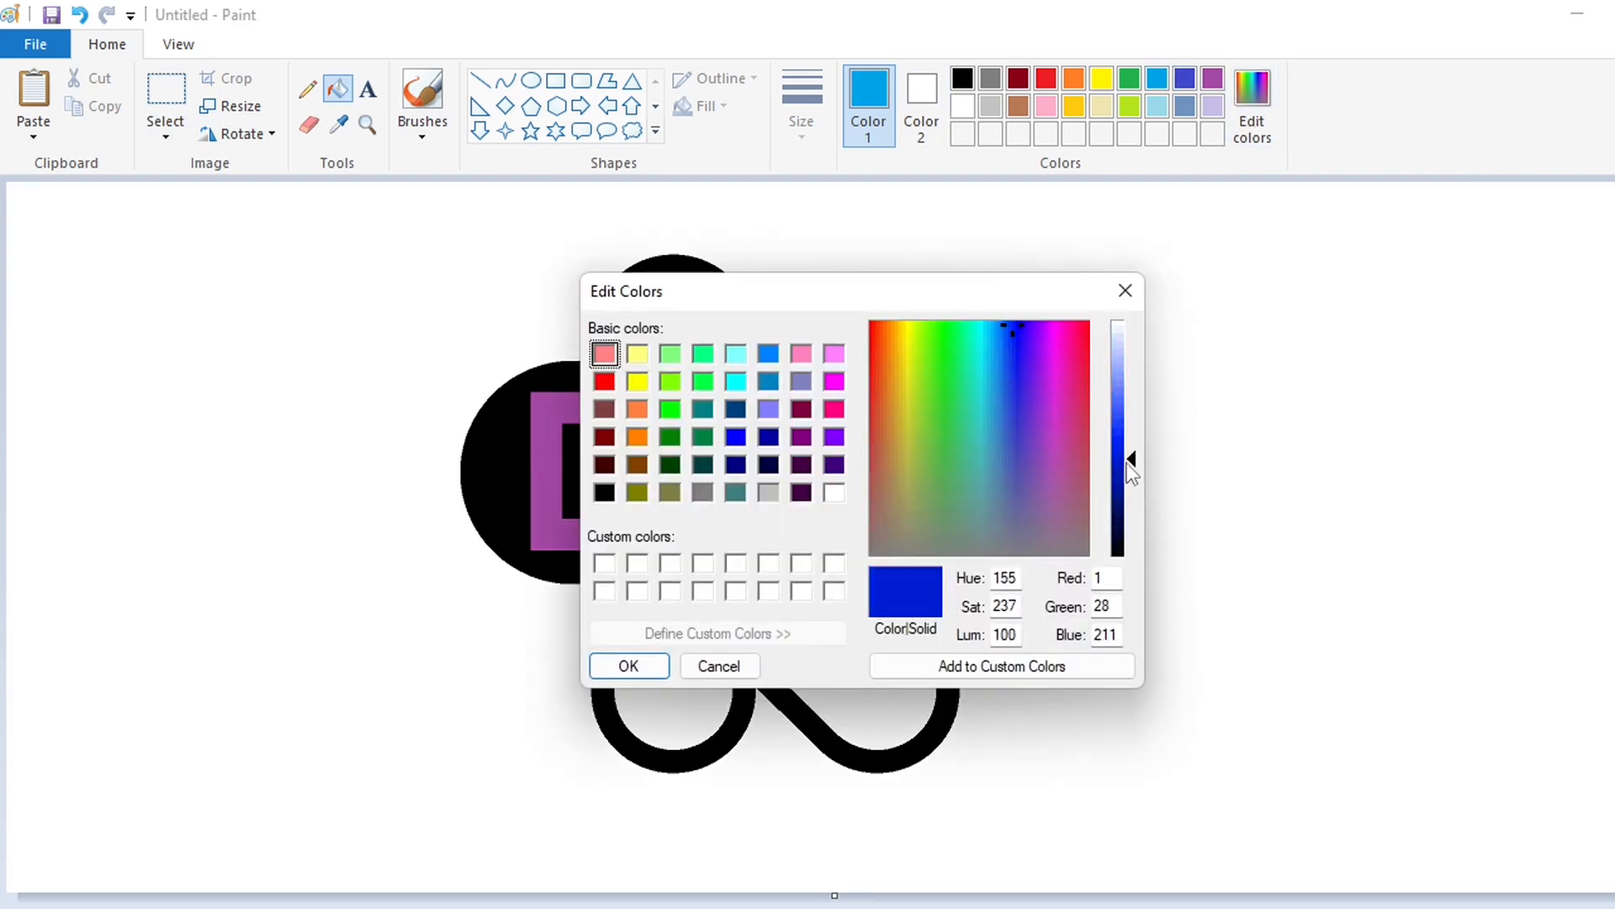
pyautogui.moveTo(1128, 463); pyautogui.dragTo(1129, 483)
pyautogui.click(629, 666)
# Define a custom saturated green based on the palette green and fill the k's interior with it.
pyautogui.click(1129, 79)
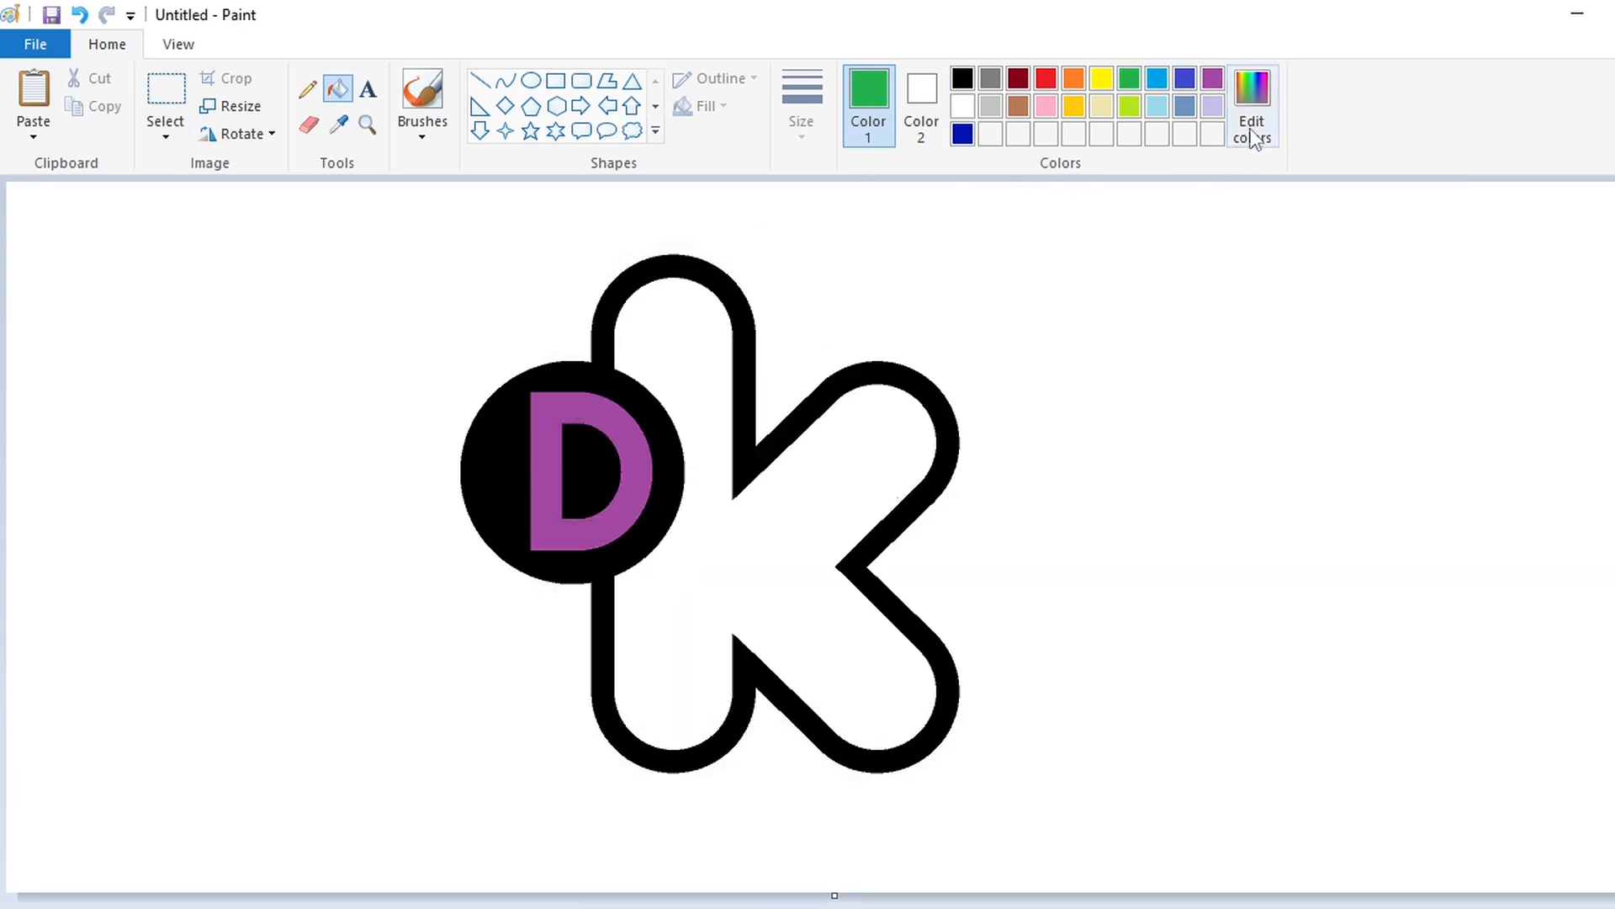
pyautogui.click(1252, 92)
pyautogui.click(1117, 442)
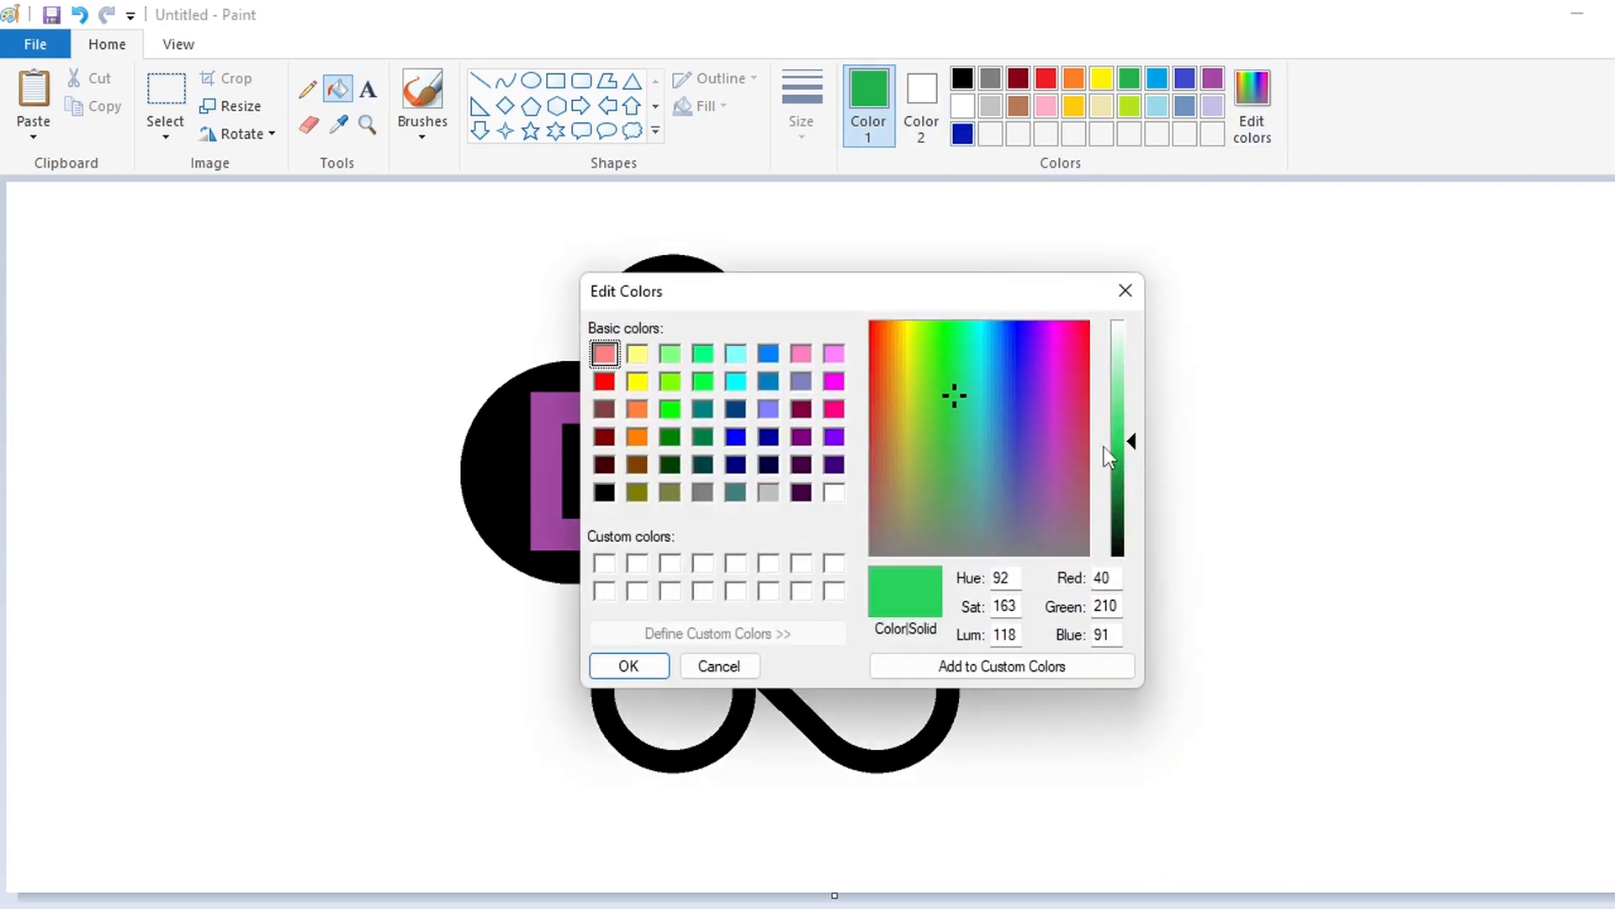
pyautogui.click(1125, 290)
pyautogui.click(1262, 109)
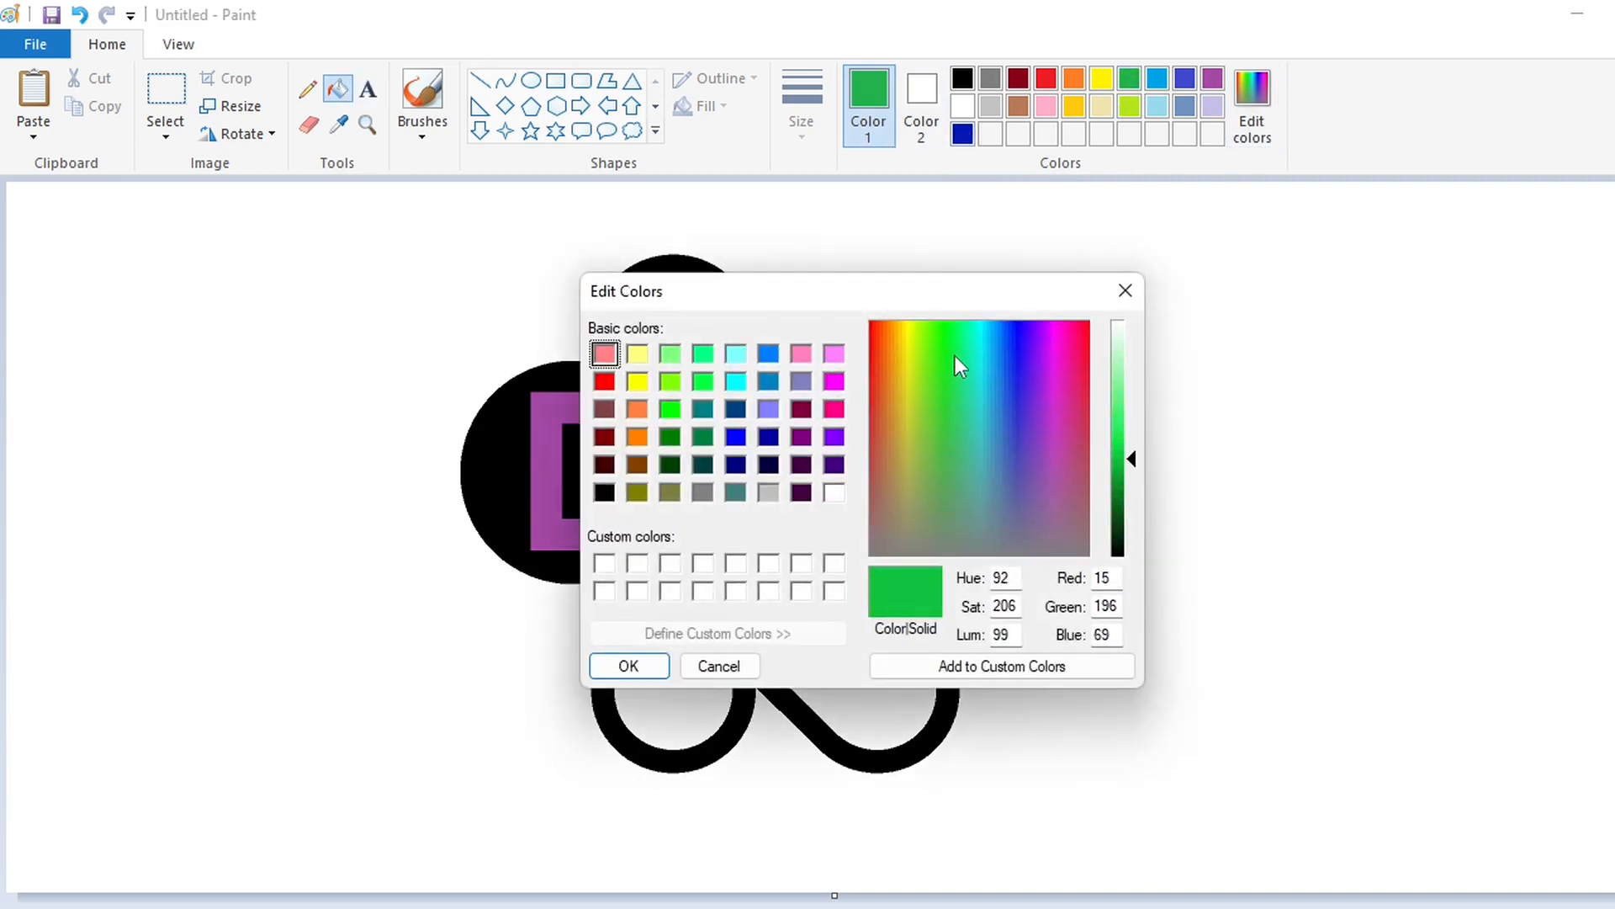
pyautogui.click(1127, 467)
pyautogui.click(629, 665)
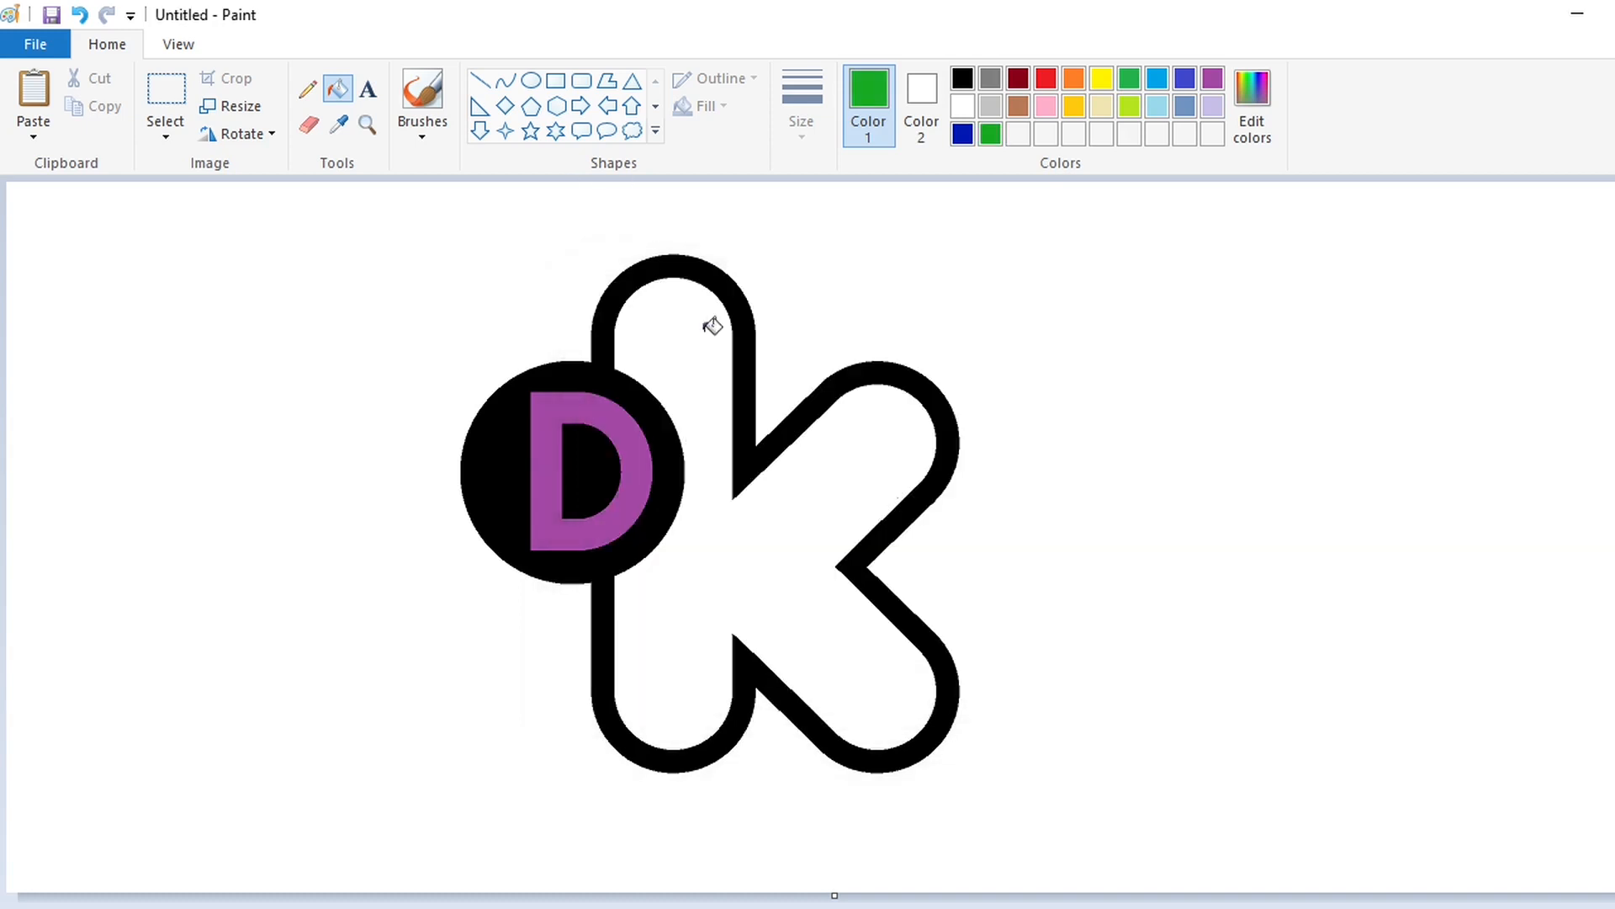
pyautogui.click(707, 324)
# Define a lighter custom green (red 26, green 196, blue 38) and refill the k's interior with it.
pyautogui.click(1252, 109)
pyautogui.click(1118, 454)
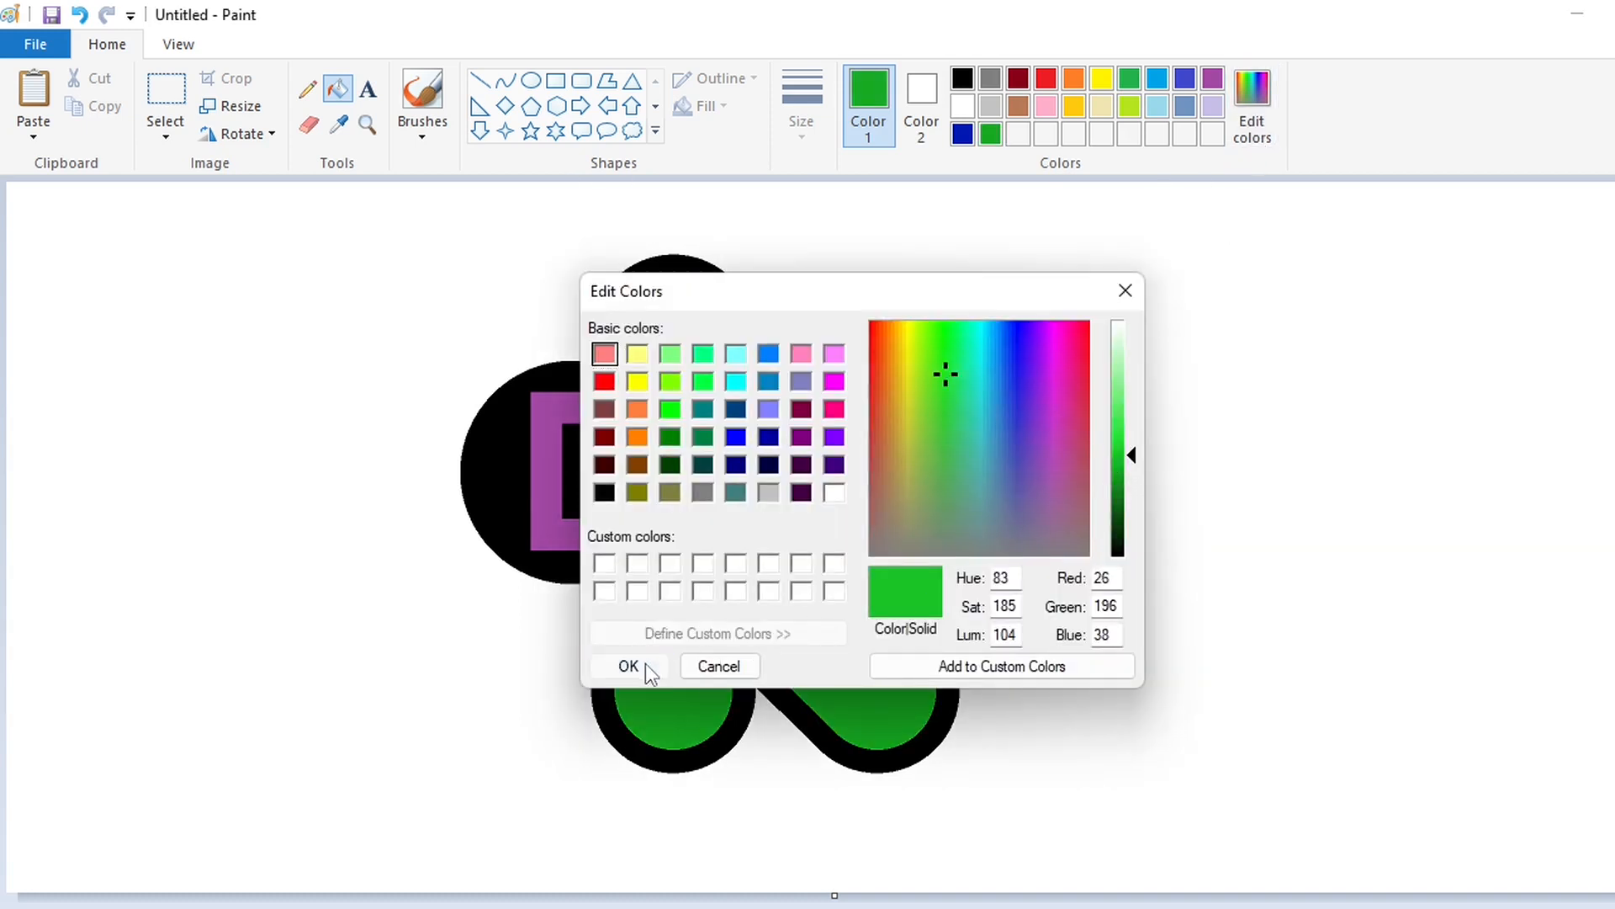
pyautogui.click(646, 665)
pyautogui.click(802, 638)
# Fill the k's outline, the disc and the inside of the D with the custom dark blue.
pyautogui.click(965, 134)
pyautogui.click(753, 383)
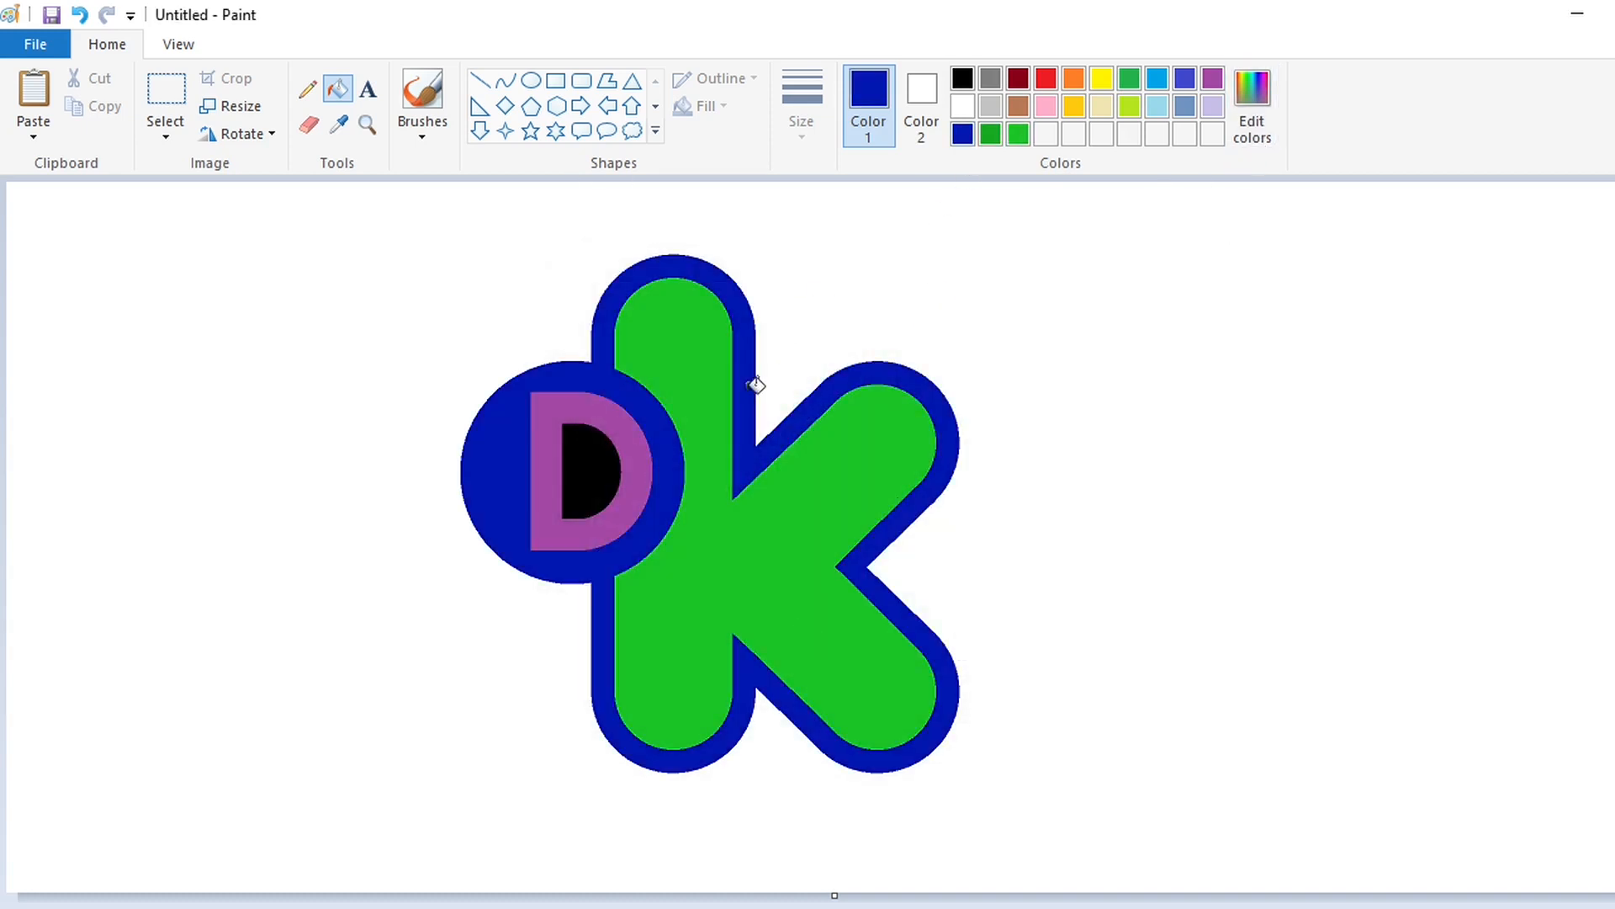
pyautogui.click(619, 472)
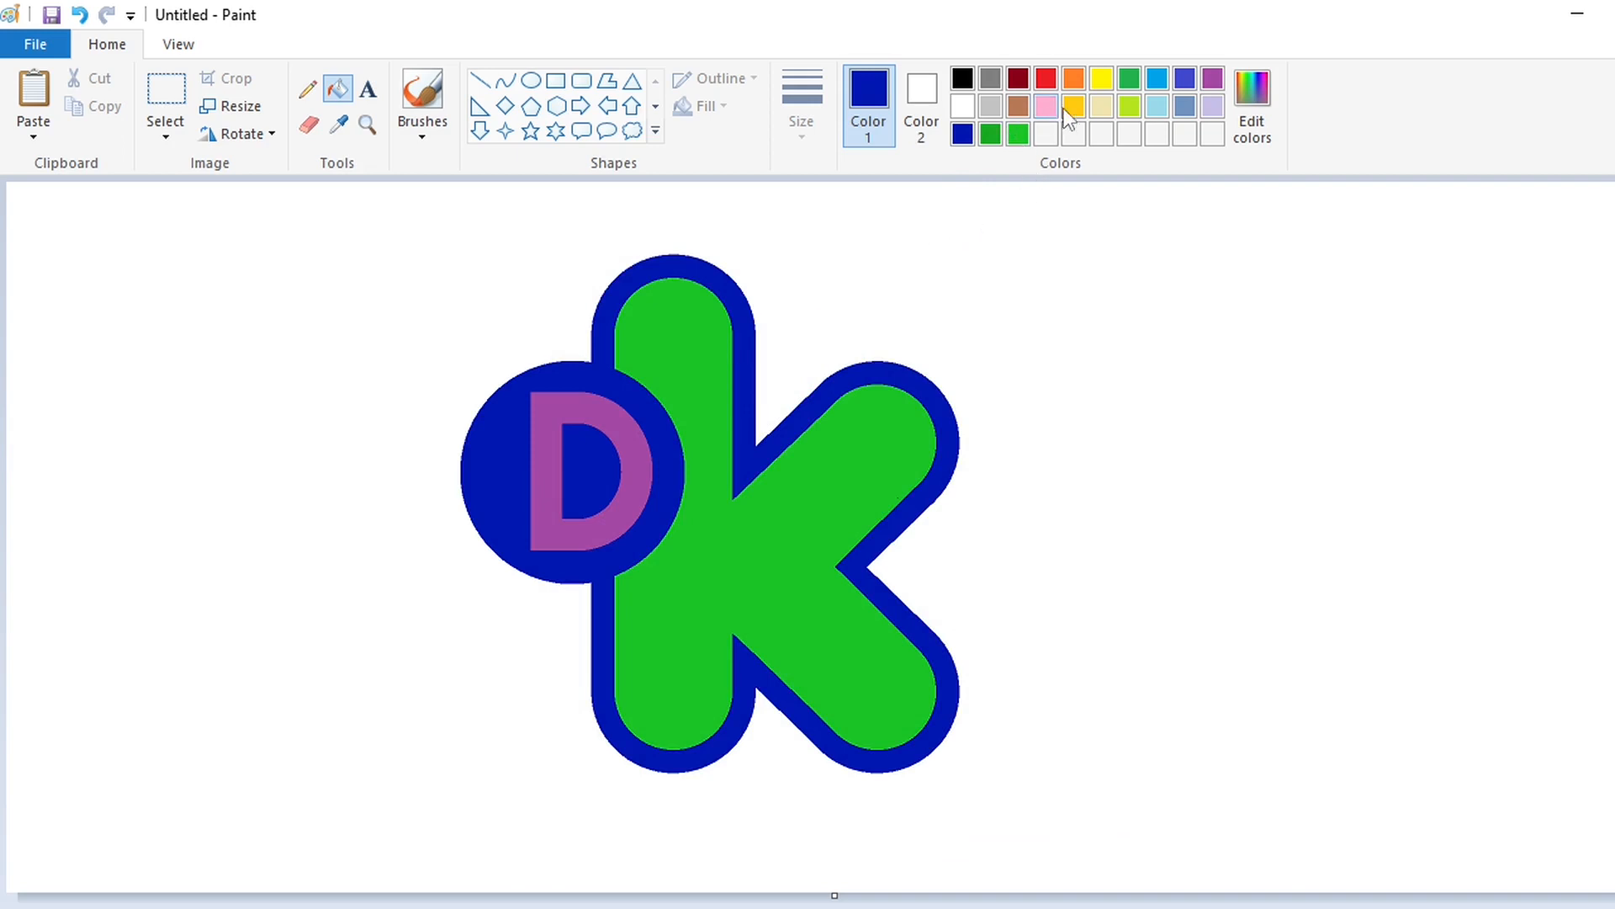